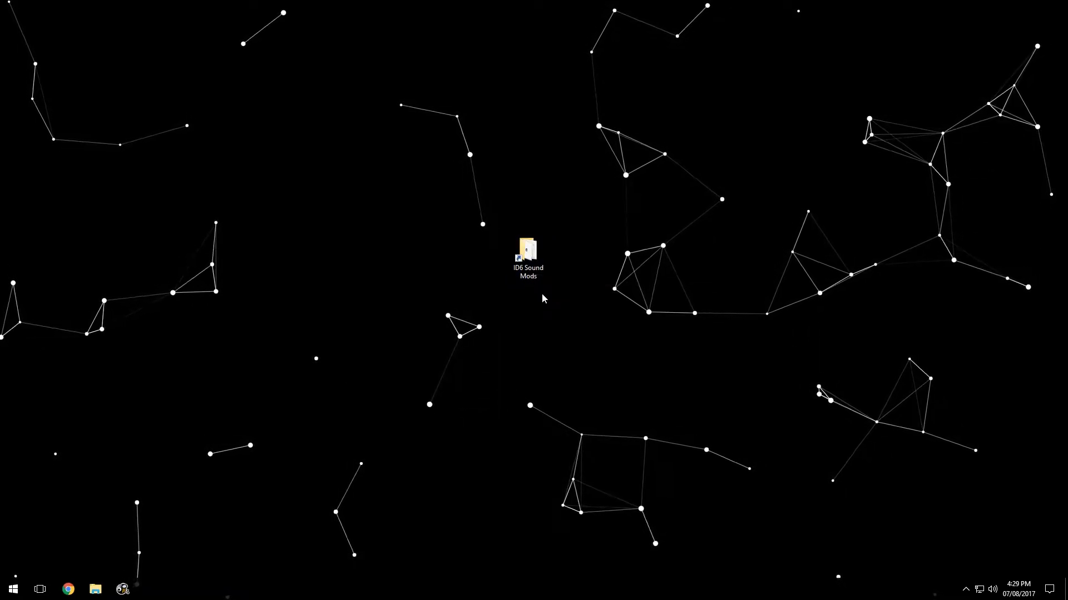
Step: Open the ID6 Sound Mods folder and point out the unxwb.zip archive and the DXSDK_Mar09.exe installer
double_click(529, 262)
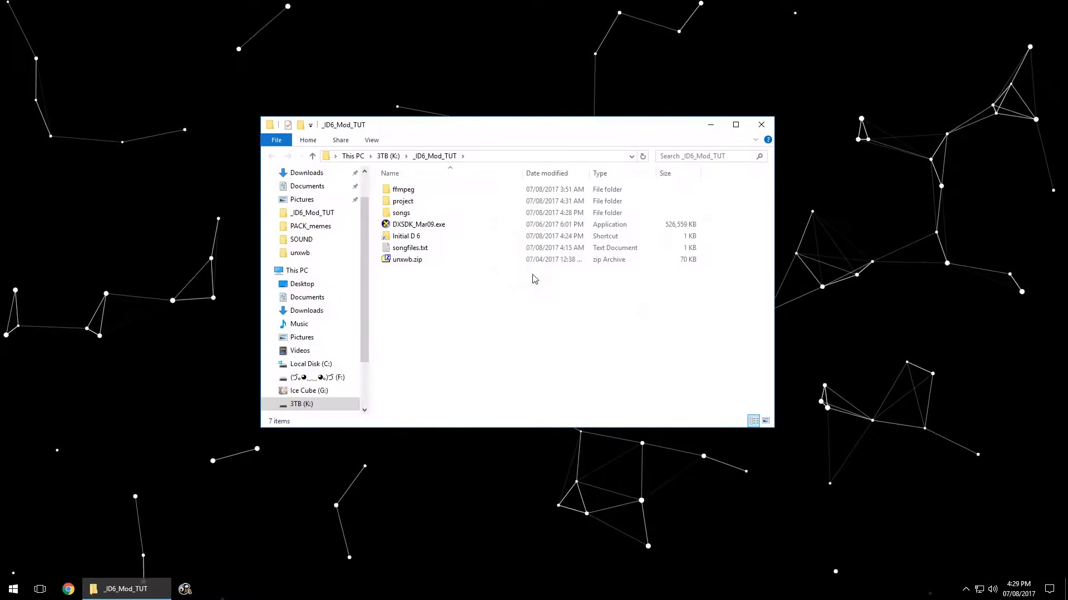
left_click_drag(380, 274, 698, 281)
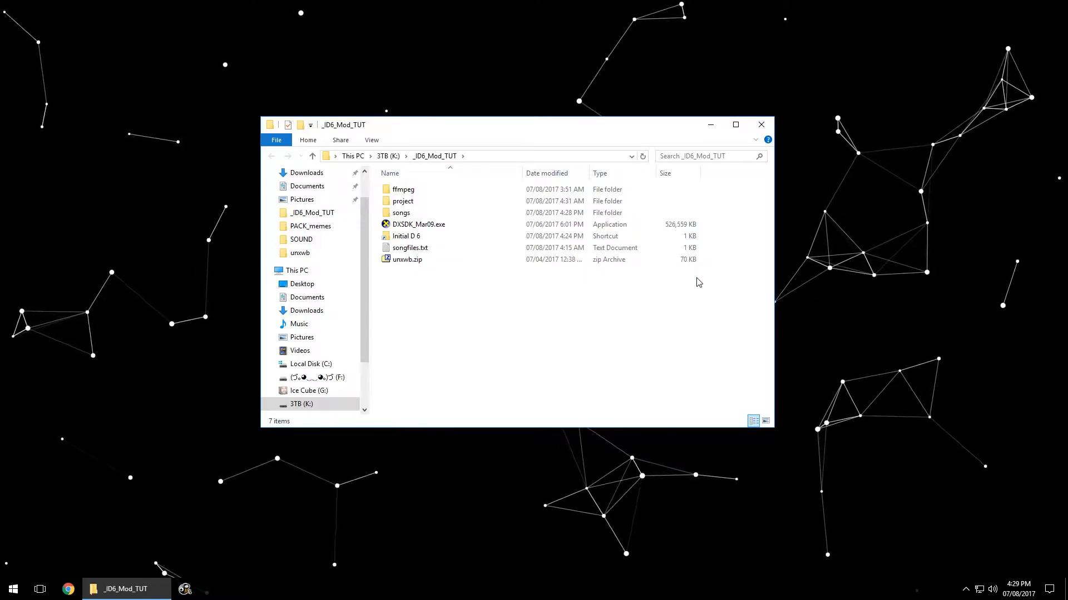
left_click(419, 261)
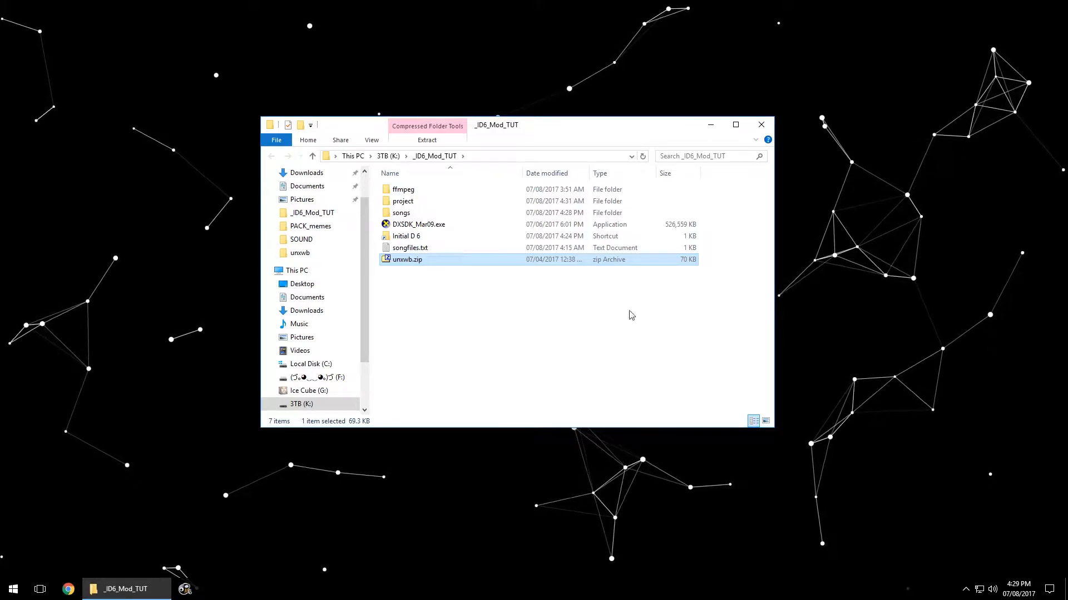
left_click(415, 226)
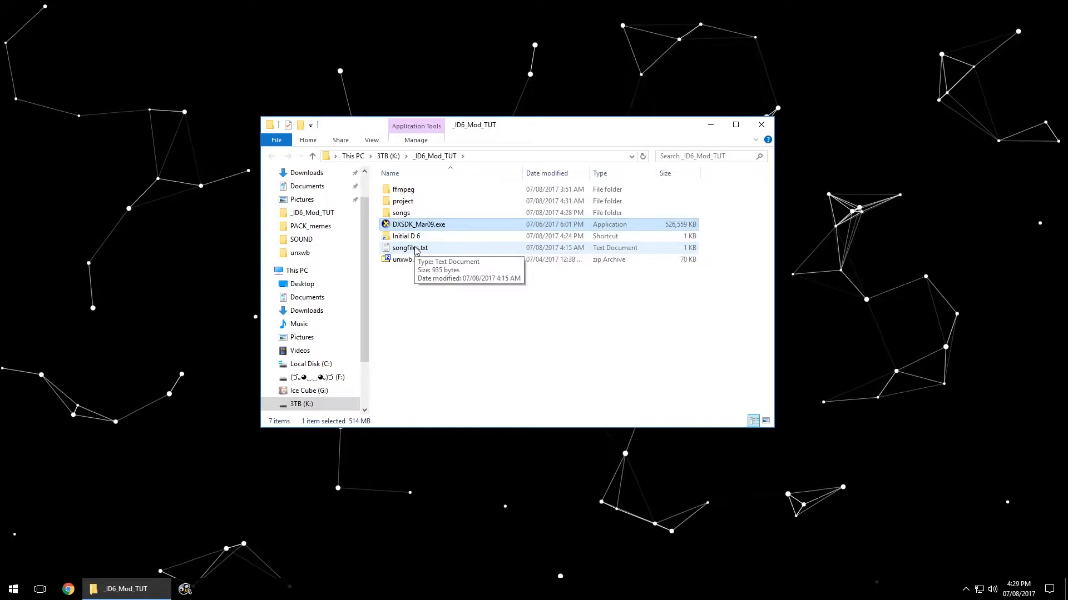
Step: Open songfiles.txt and examine how the internal avex file names pair with the first song titles
double_click(416, 248)
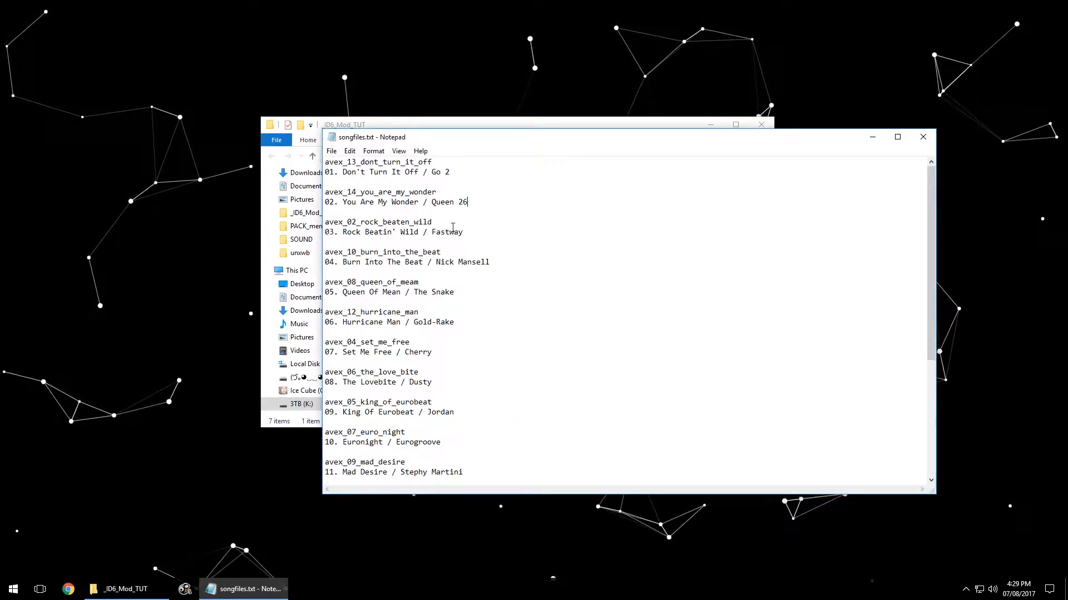
scroll(462, 218, "down", 3)
scroll(436, 248, "up", 3)
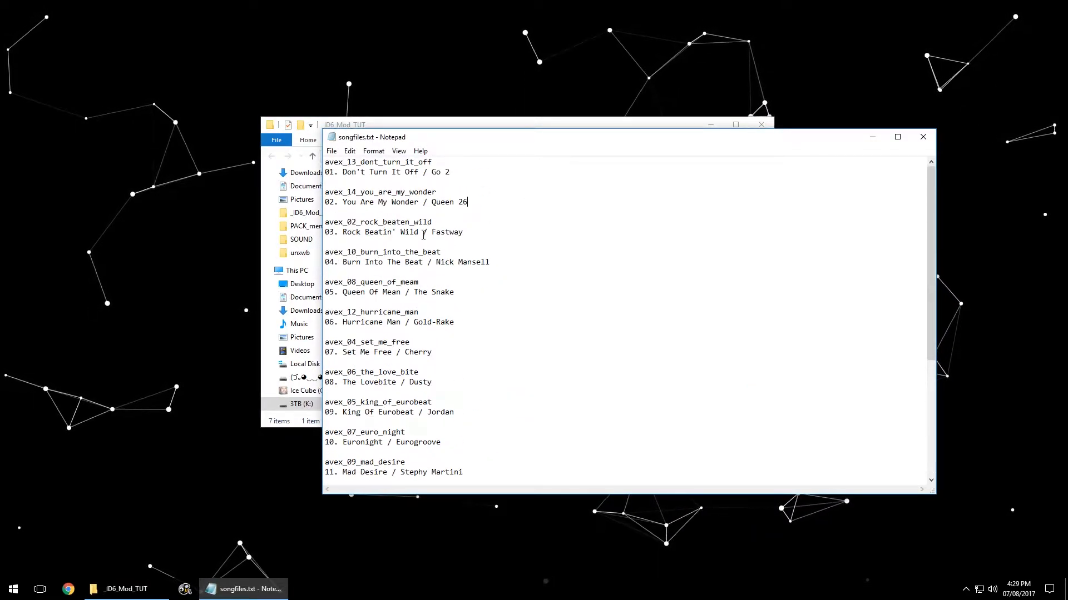
left_click_drag(369, 175, 448, 177)
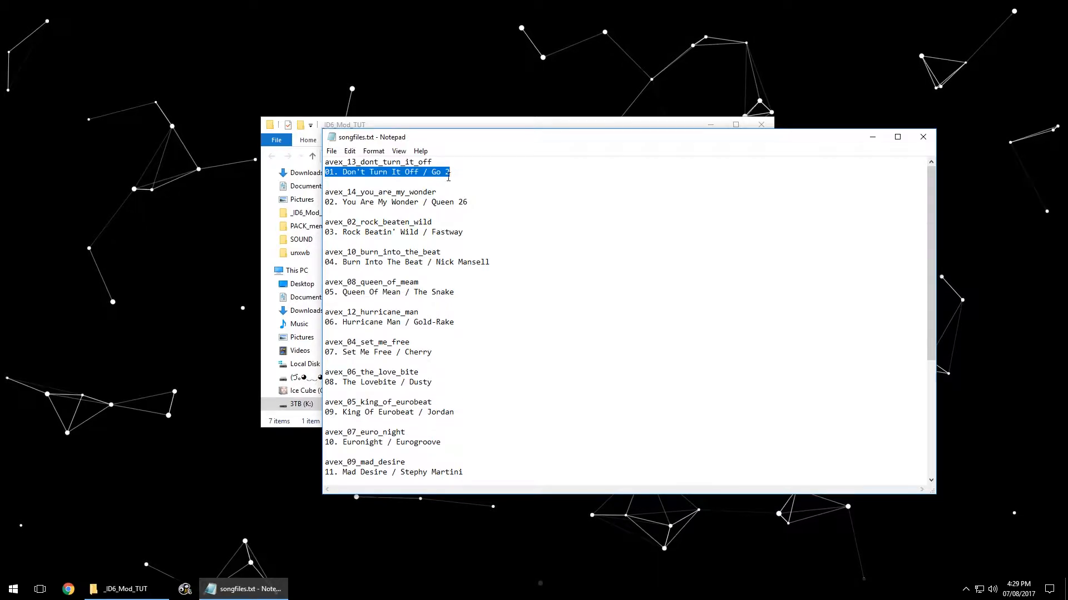
left_click(335, 201)
double_click(356, 194)
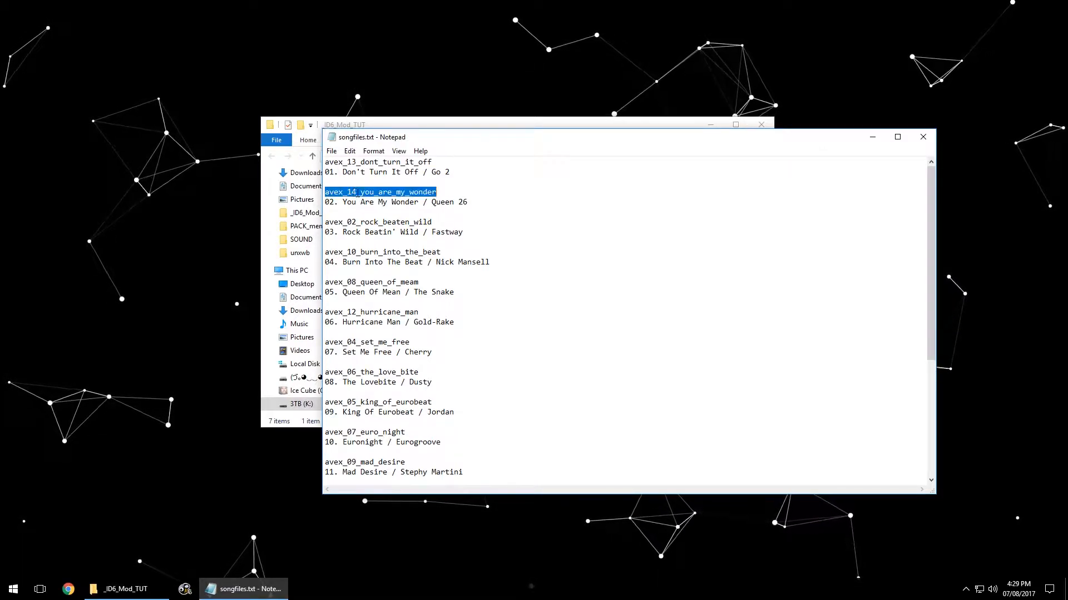
left_click(348, 194)
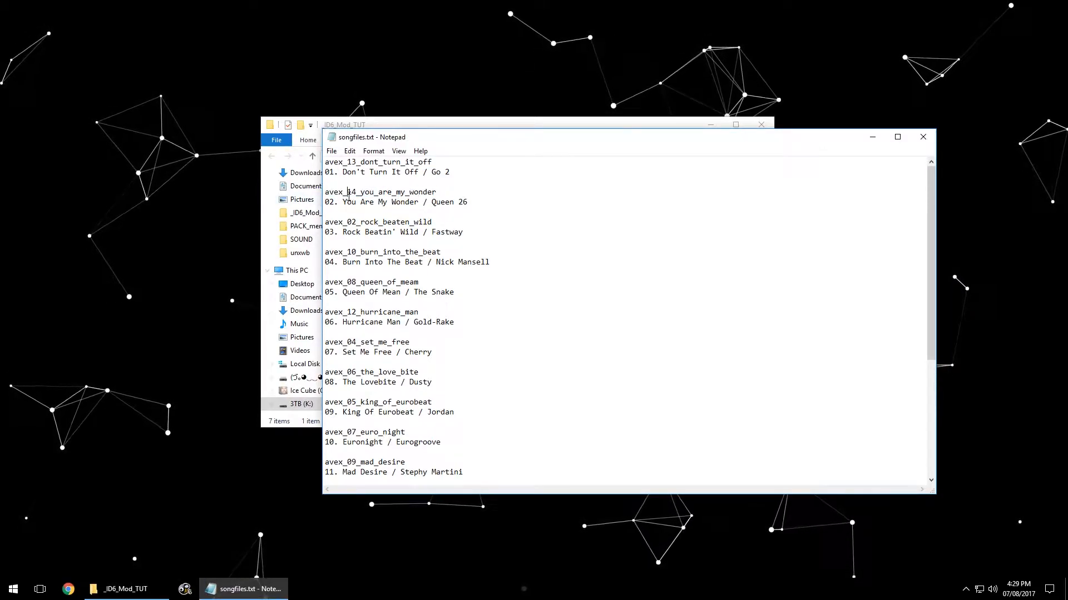
left_click_drag(351, 195, 319, 195)
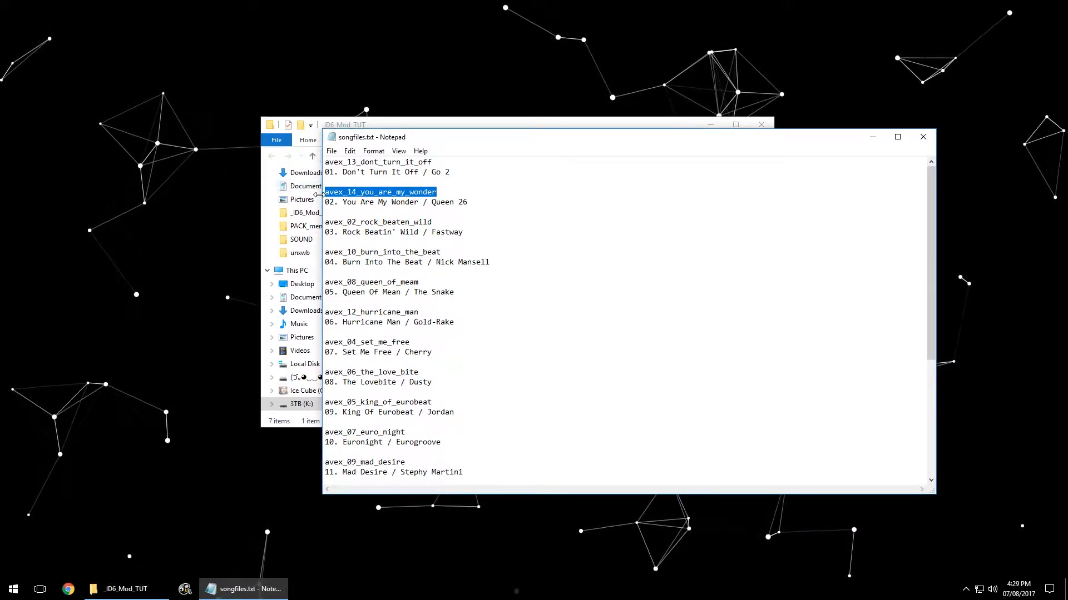
Step: Examine the remaining entries of songfiles.txt through avex_16_bird and close the file
scroll(422, 232, "down", 2)
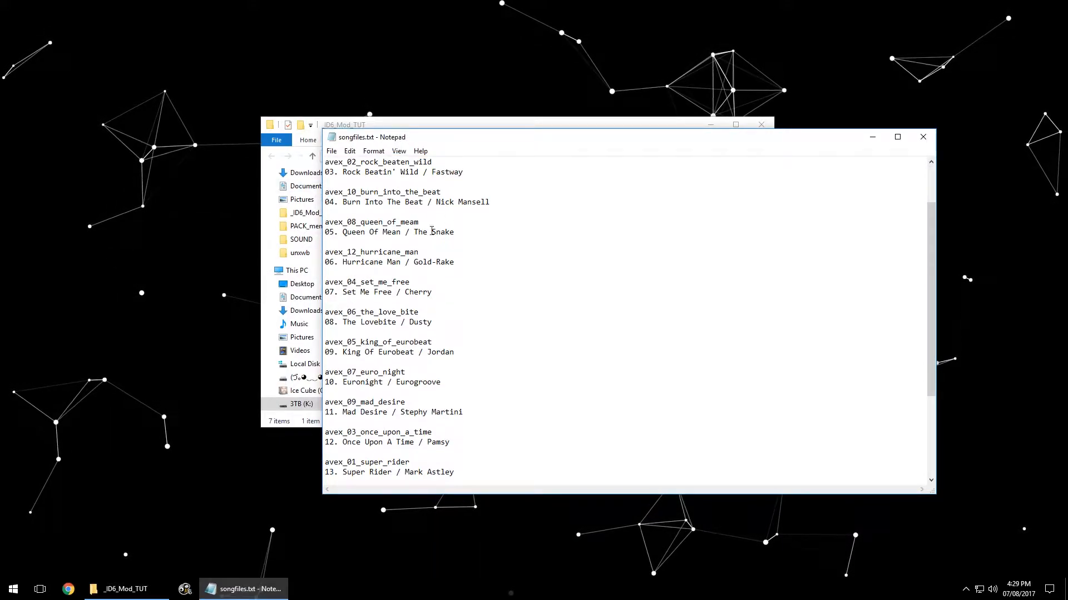
double_click(370, 309)
scroll(475, 257, "down", 5)
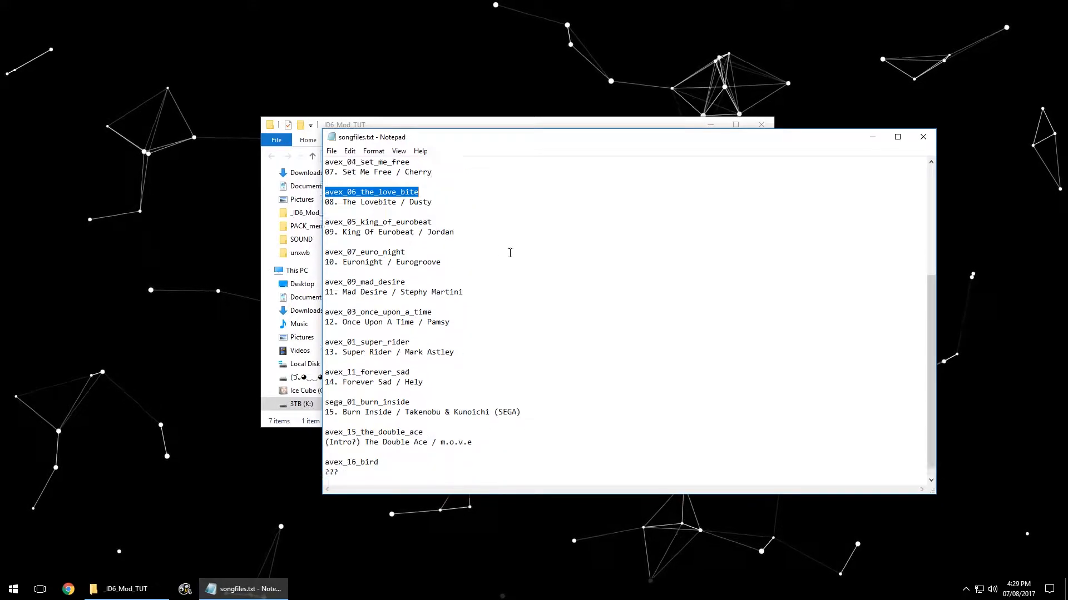
left_click_drag(343, 432, 414, 433)
left_click(415, 433)
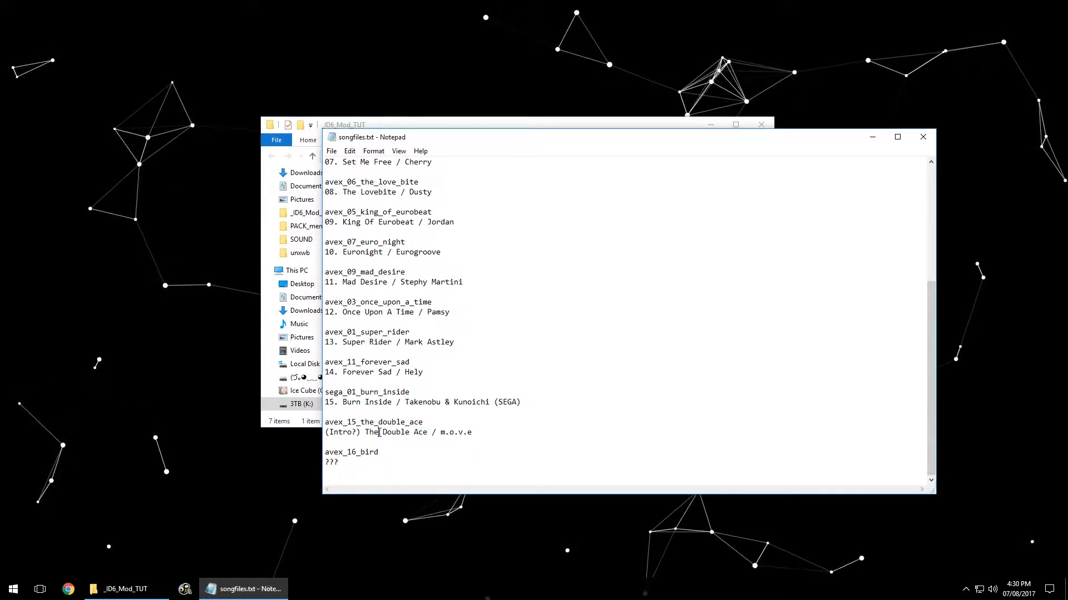
scroll(586, 373, "up", 2)
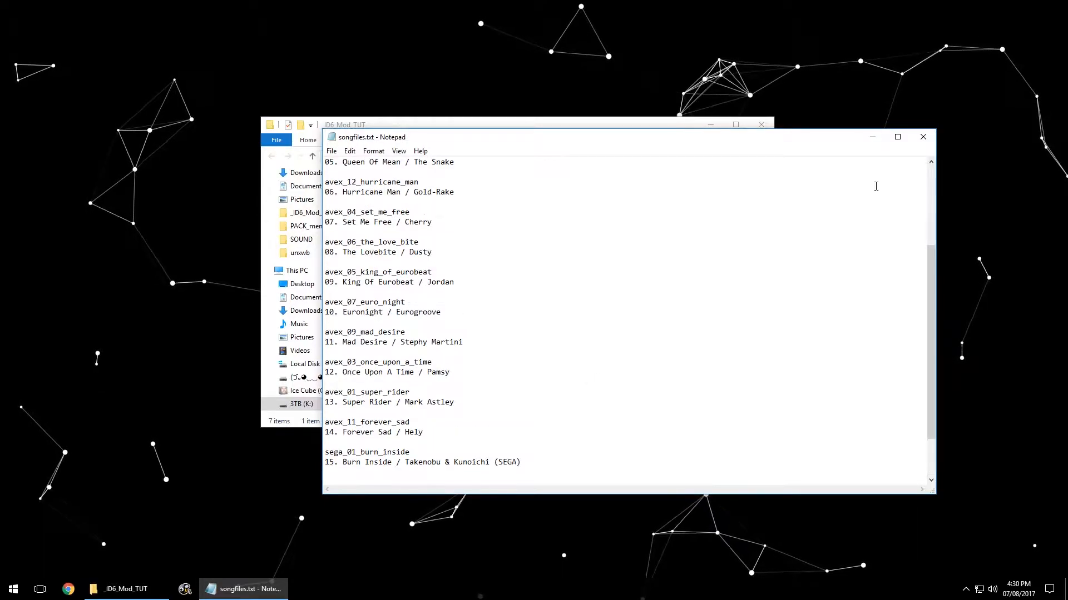
left_click(933, 140)
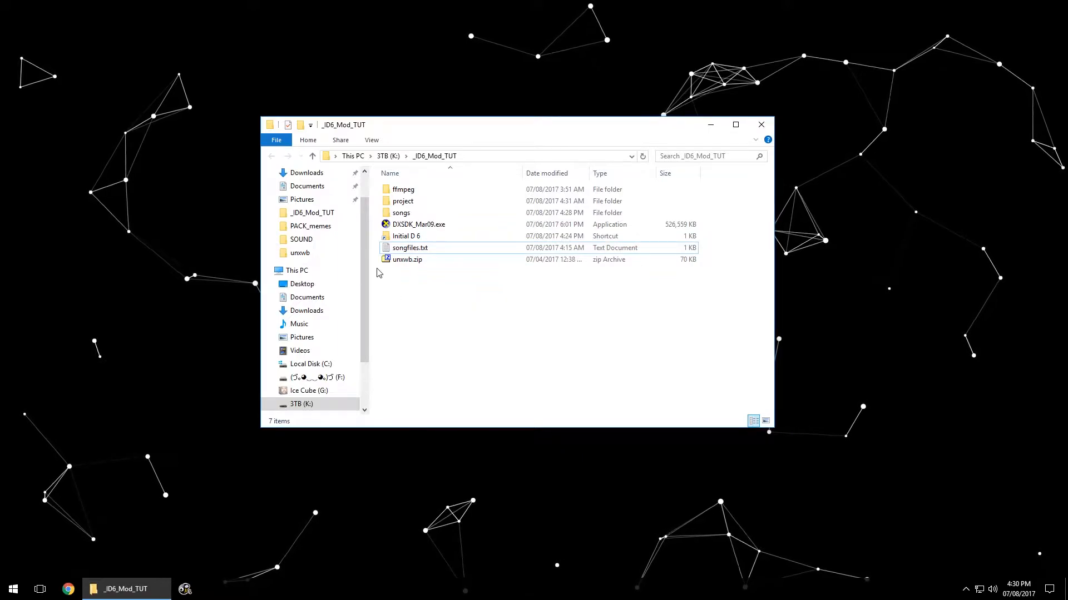
Step: Examine the conversion command of convert.bat in the ffmpeg folder, close it and return to the _ID6_Mod_TUT folder
left_click_drag(376, 267, 469, 285)
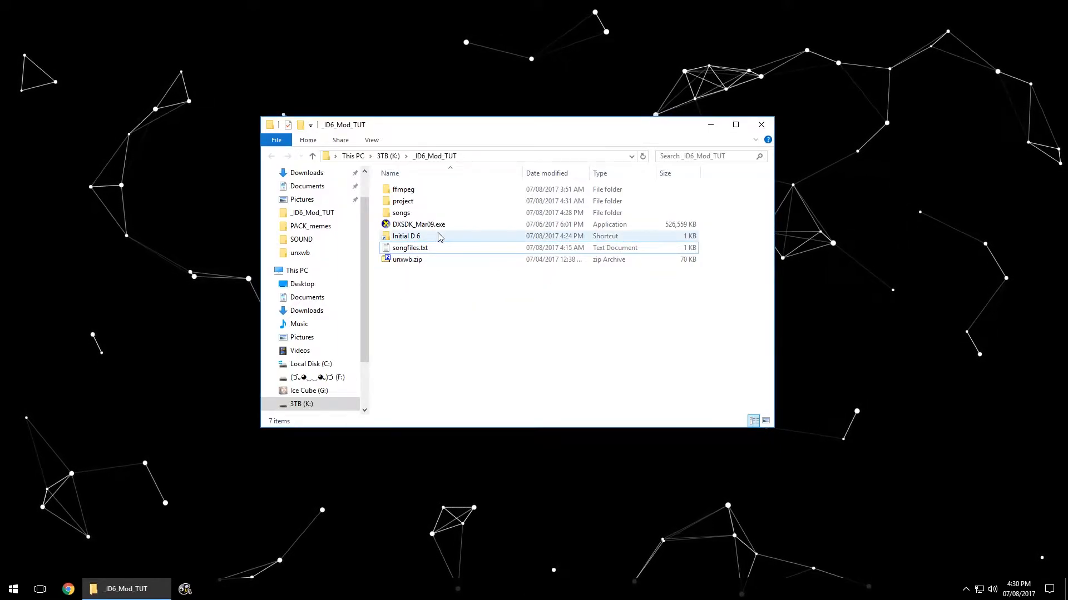
double_click(401, 189)
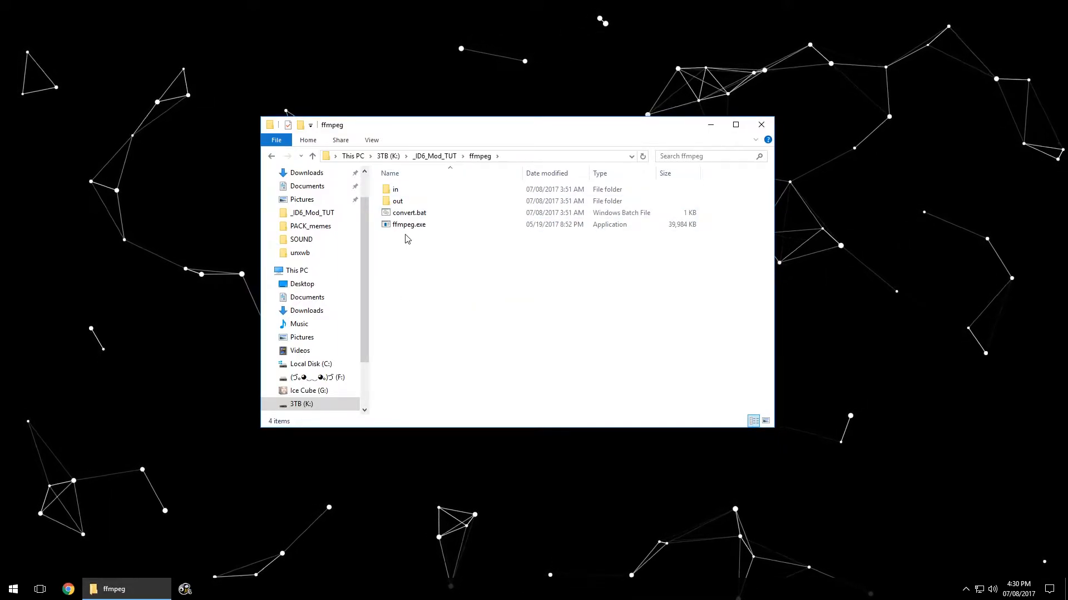
right_click(404, 213)
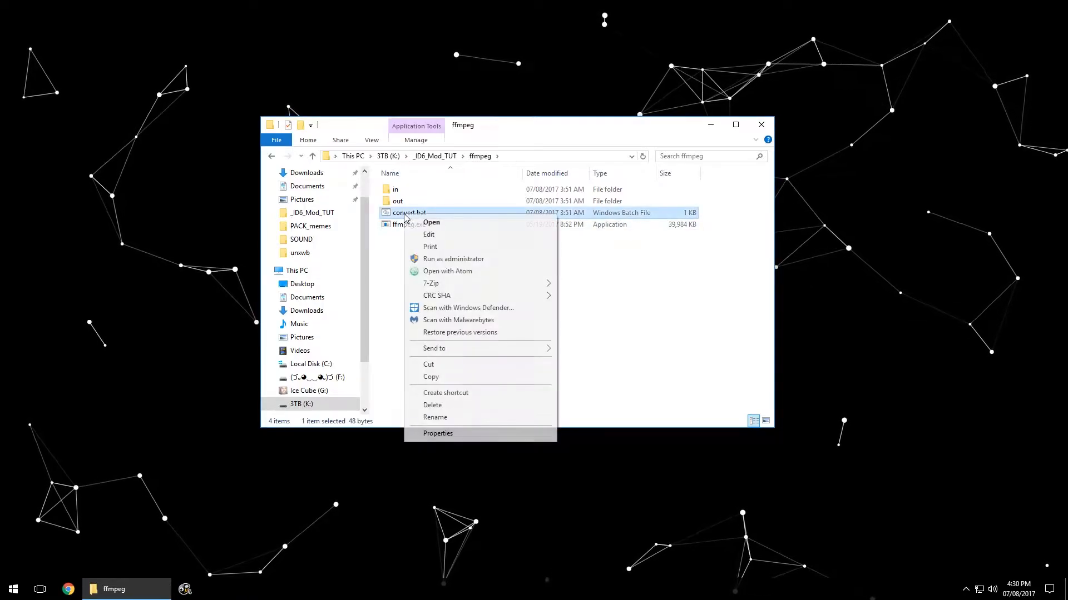
left_click(431, 233)
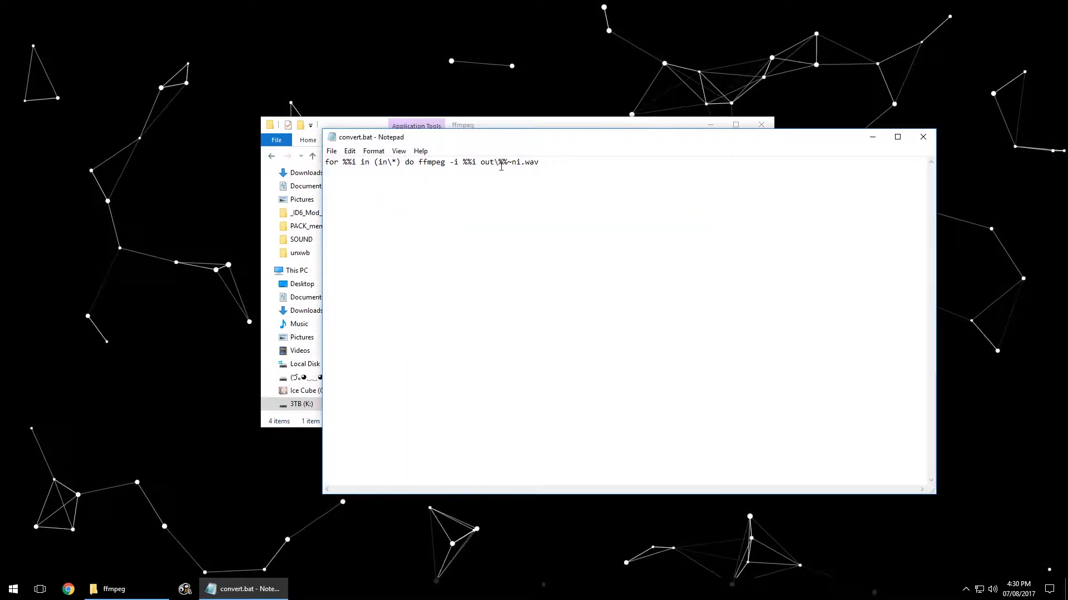
left_click(921, 139)
left_click(474, 312)
key("BackSpace")
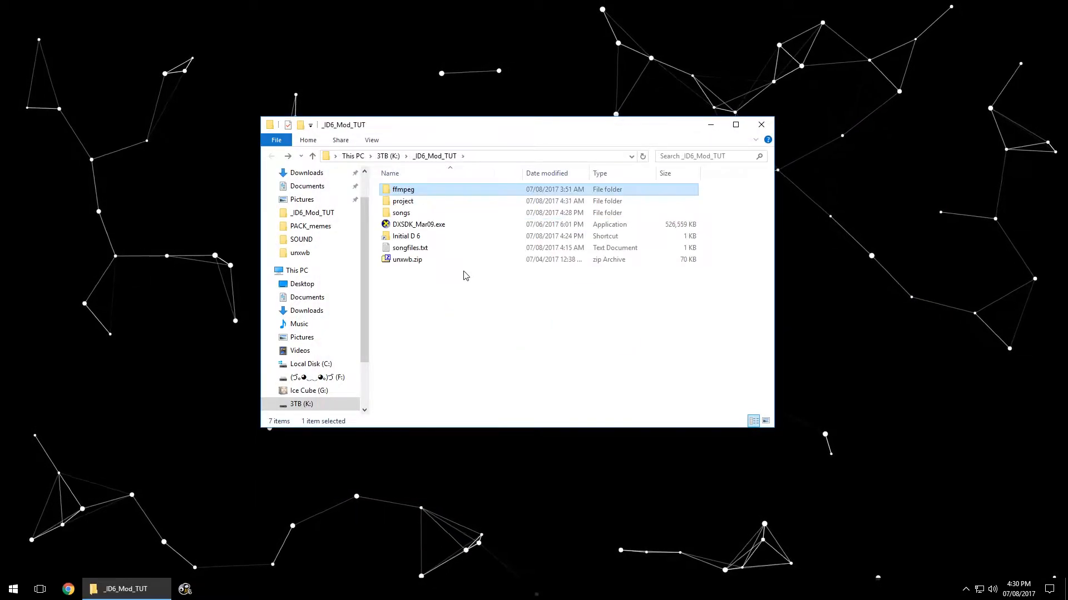
Step: Check the project folder, and examine the replacement song list in files.txt inside the songs folder
double_click(405, 203)
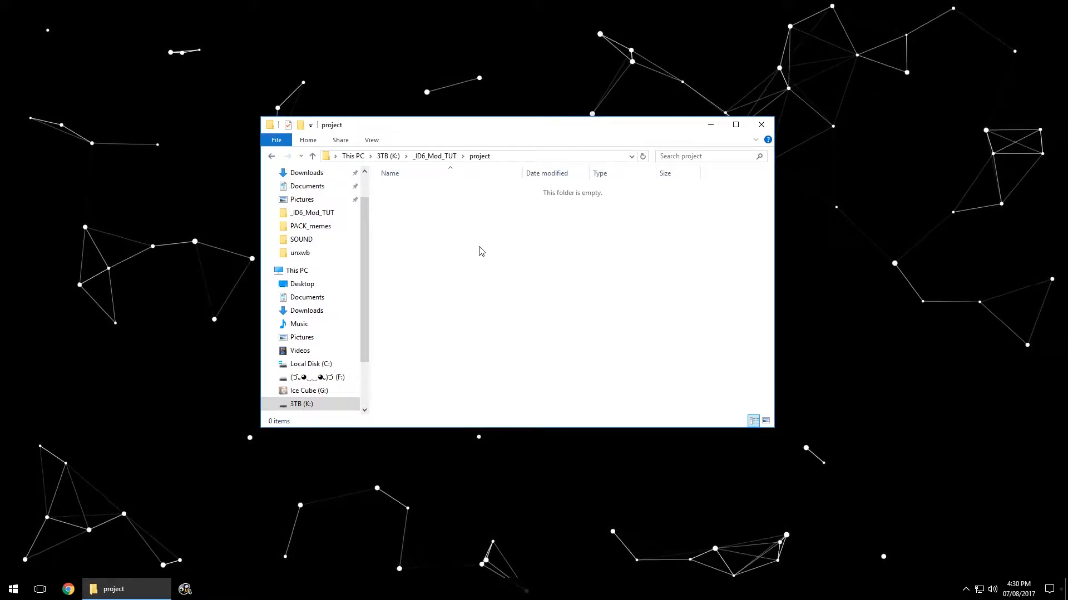
key("BackSpace")
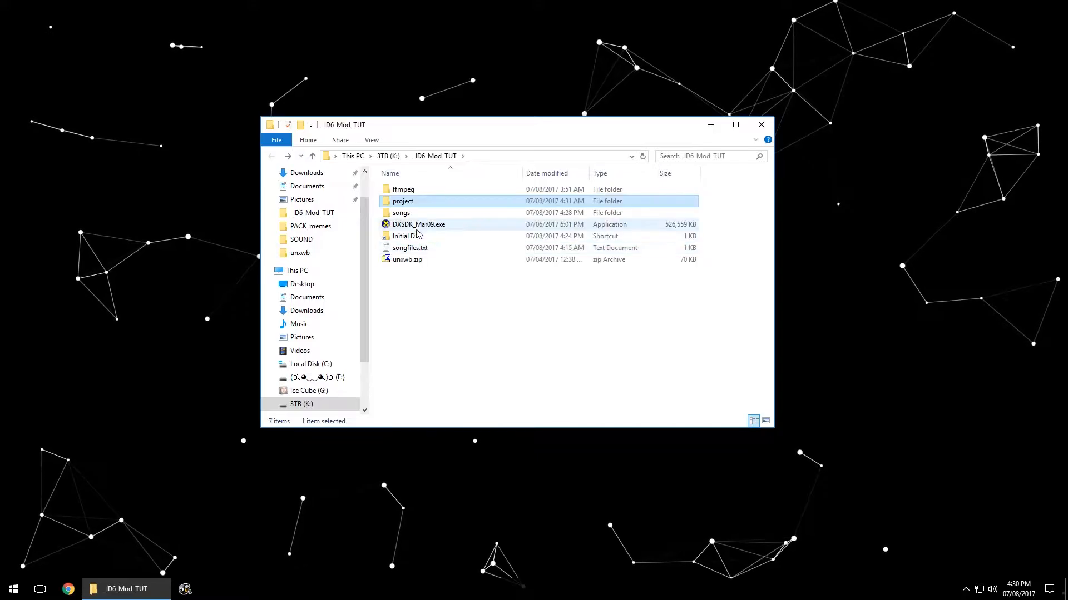
double_click(434, 215)
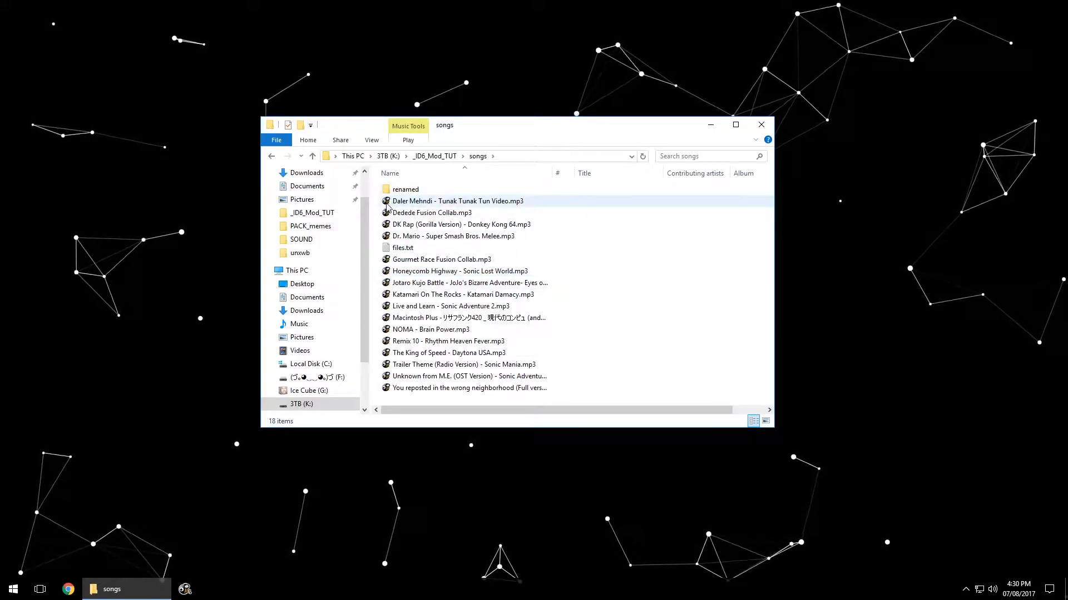
double_click(411, 248)
scroll(478, 239, "down", 3)
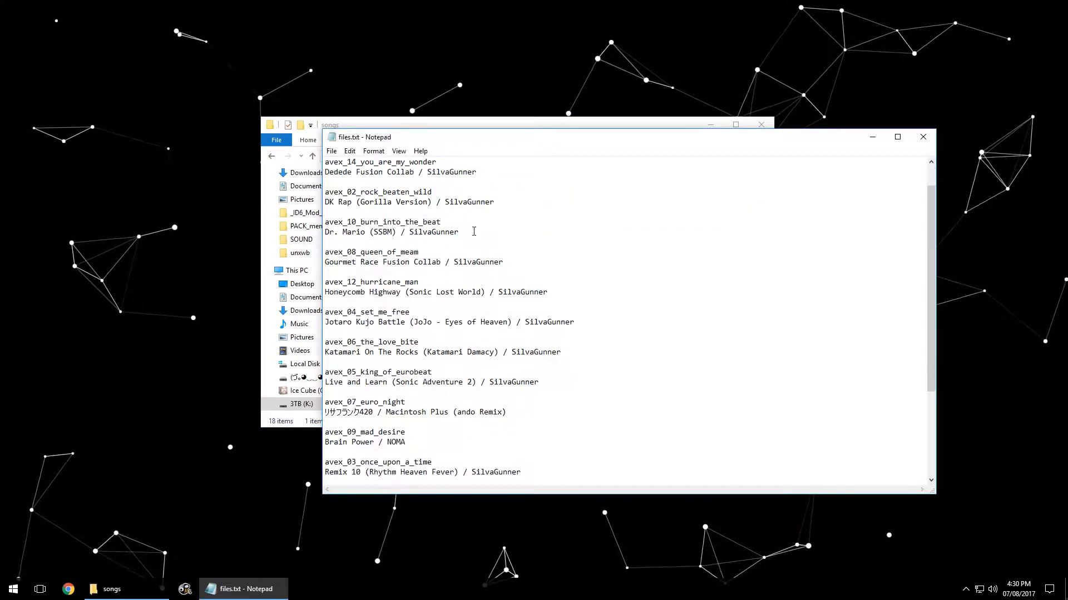
scroll(441, 308, "down", 3)
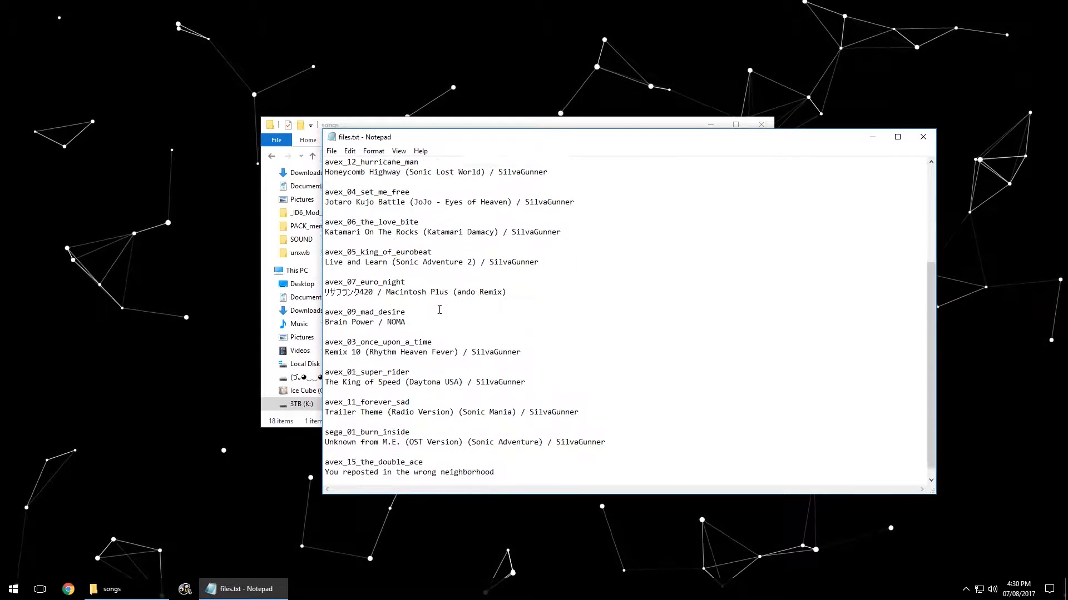
left_click(923, 137)
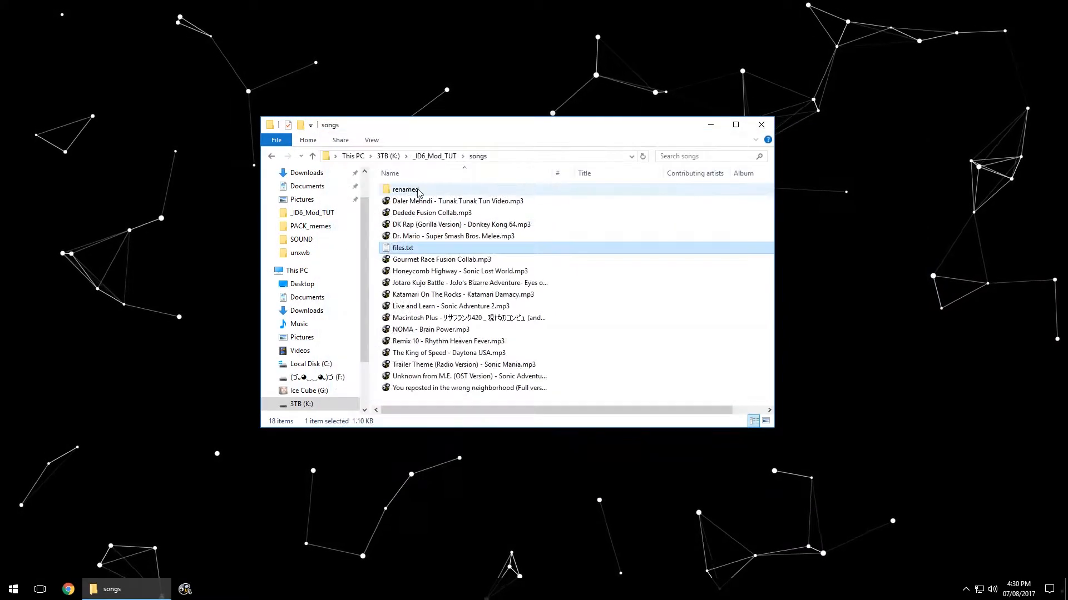
Step: Examine the MP3 file names in the renamed subfolder and return to the _ID6_Mod_TUT folder
double_click(445, 191)
left_click_drag(461, 174, 572, 173)
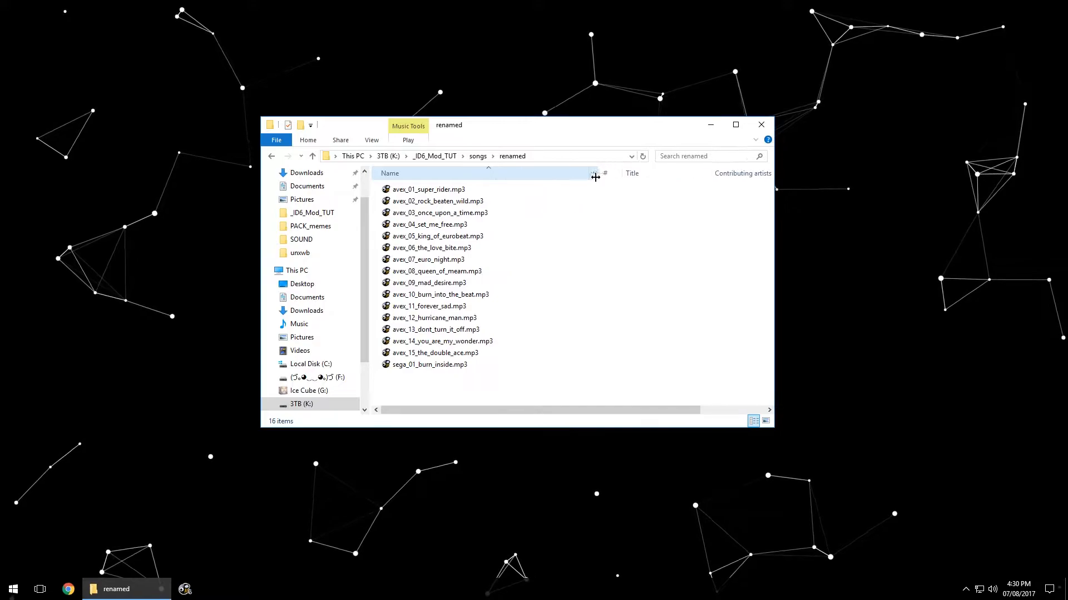
key("BackSpace")
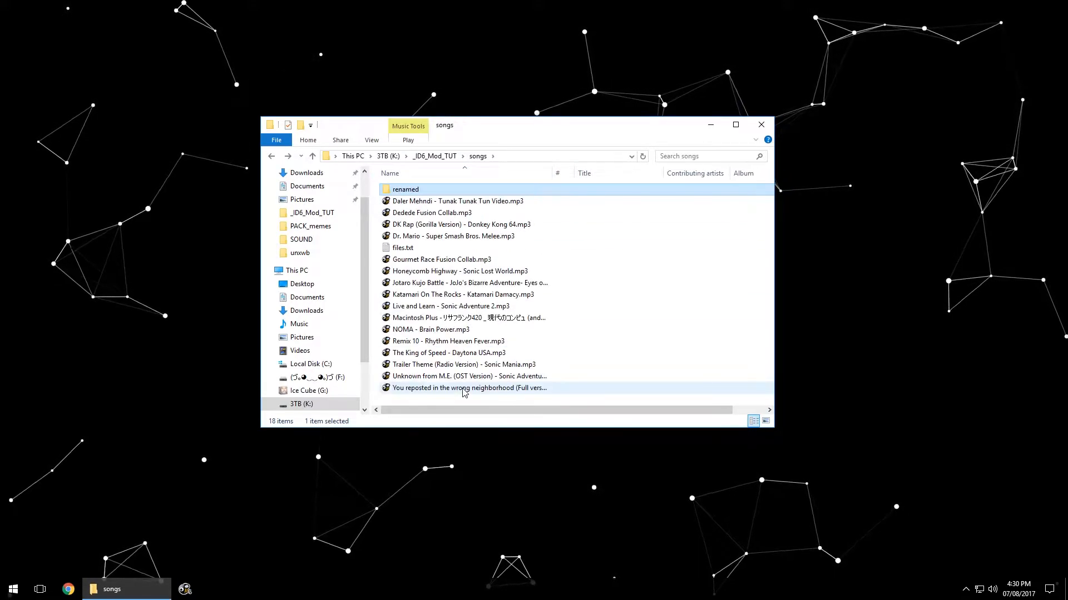
key("BackSpace")
Step: Extract unxwb.zip with 7-Zip into its own unxwb folder
left_click_drag(438, 289, 642, 338)
left_click(410, 260)
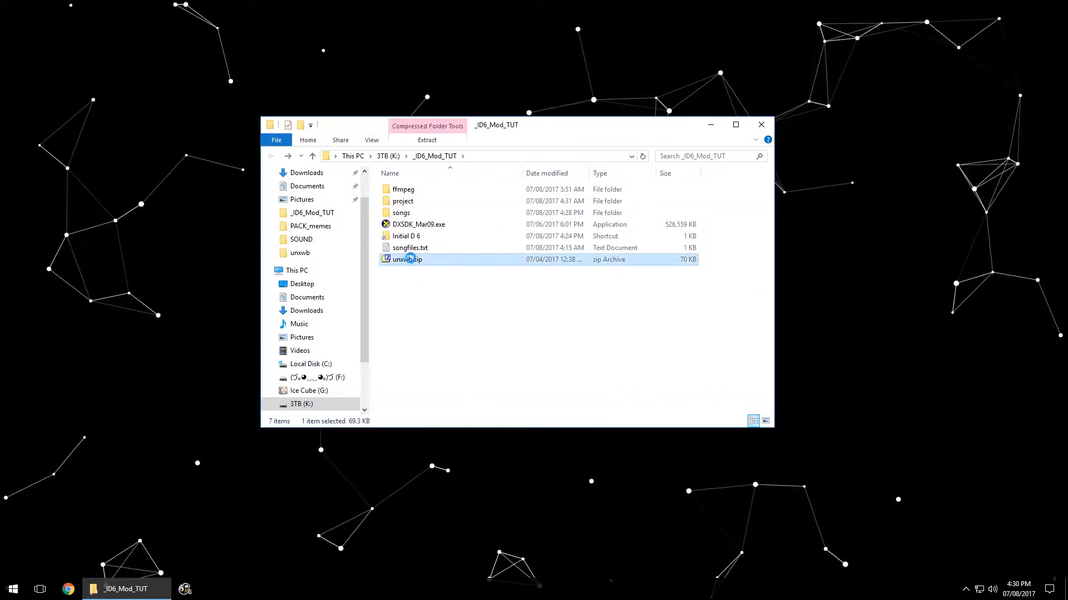
right_click(410, 260)
mouse_move(517, 293)
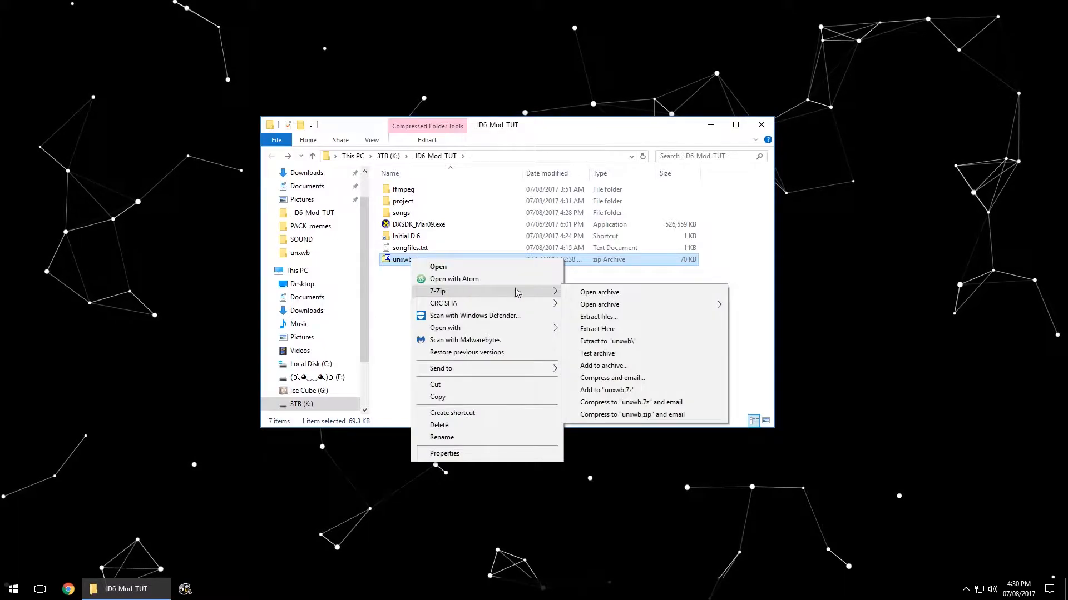
left_click(613, 342)
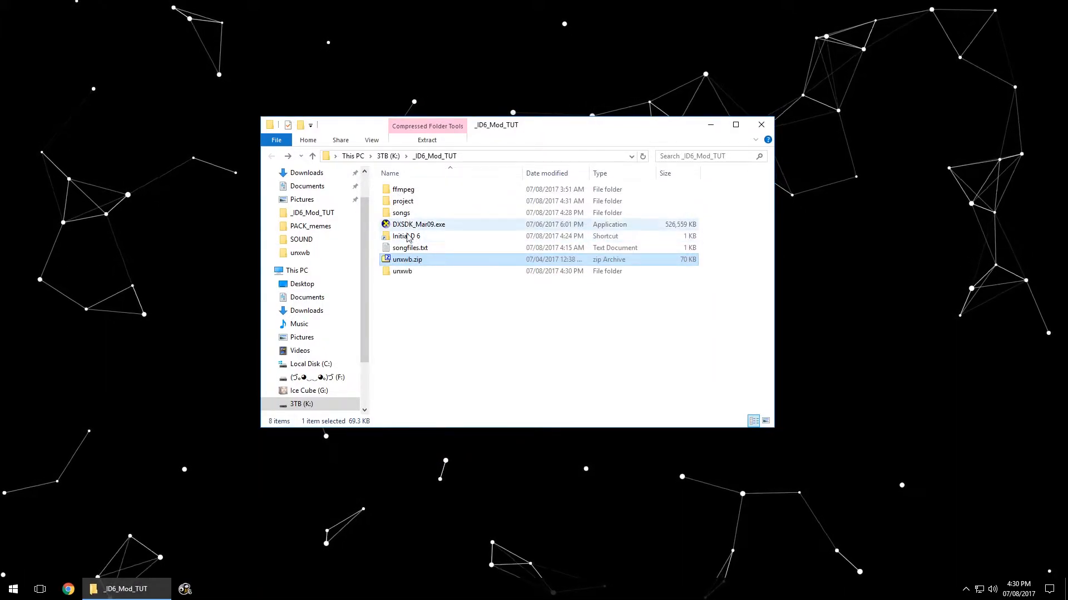
Step: Open a command prompt in the extracted unxwb folder and run unxwb without arguments to list its options
double_click(403, 224)
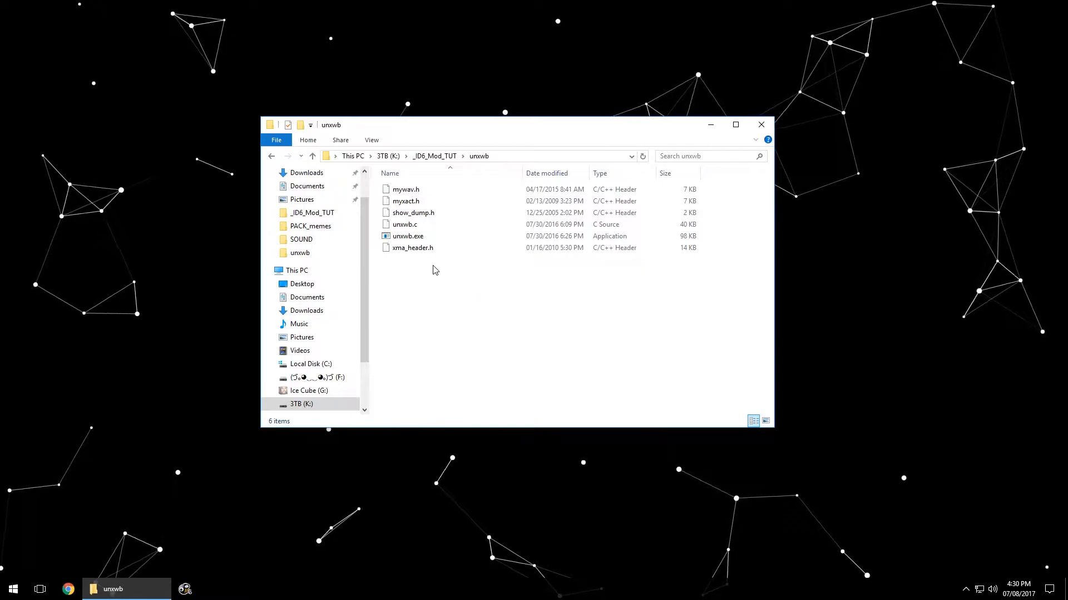
left_click_drag(435, 270, 493, 284)
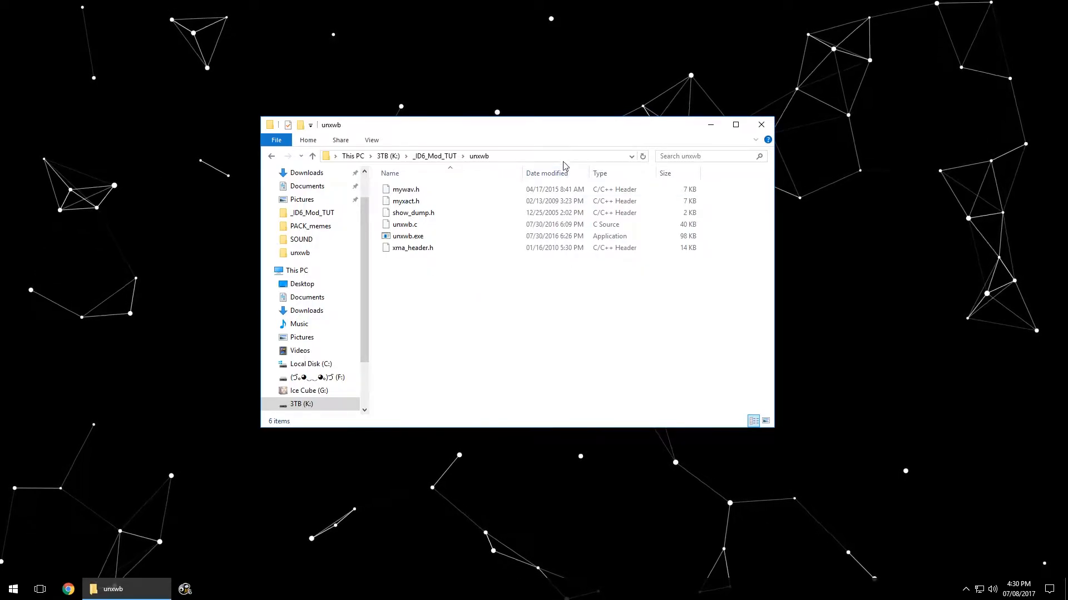
left_click(562, 157)
type("cmd")
key("Return")
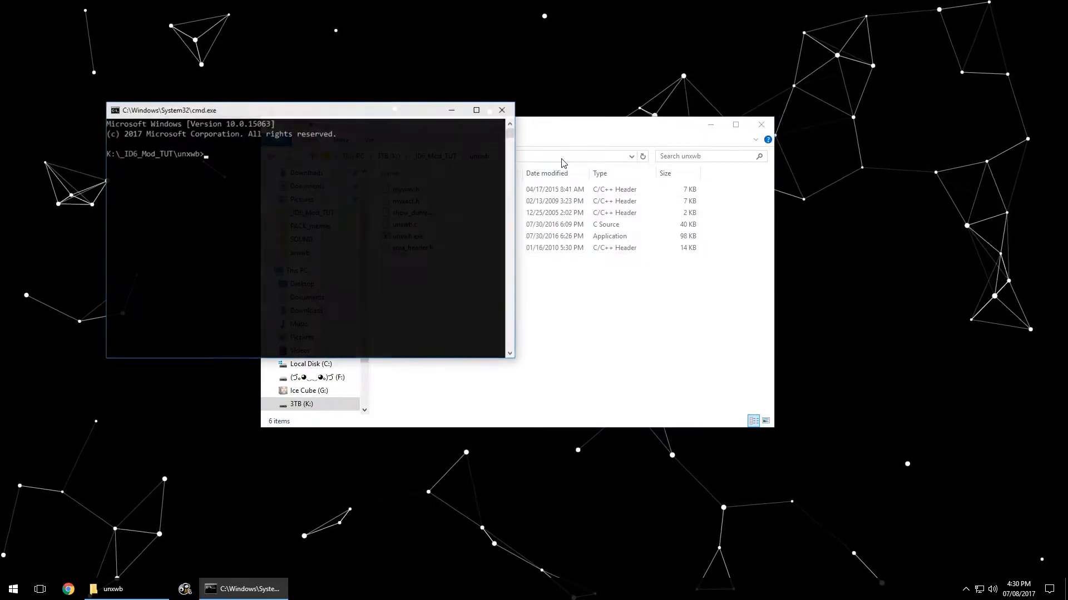
type("unxwb")
key("Return")
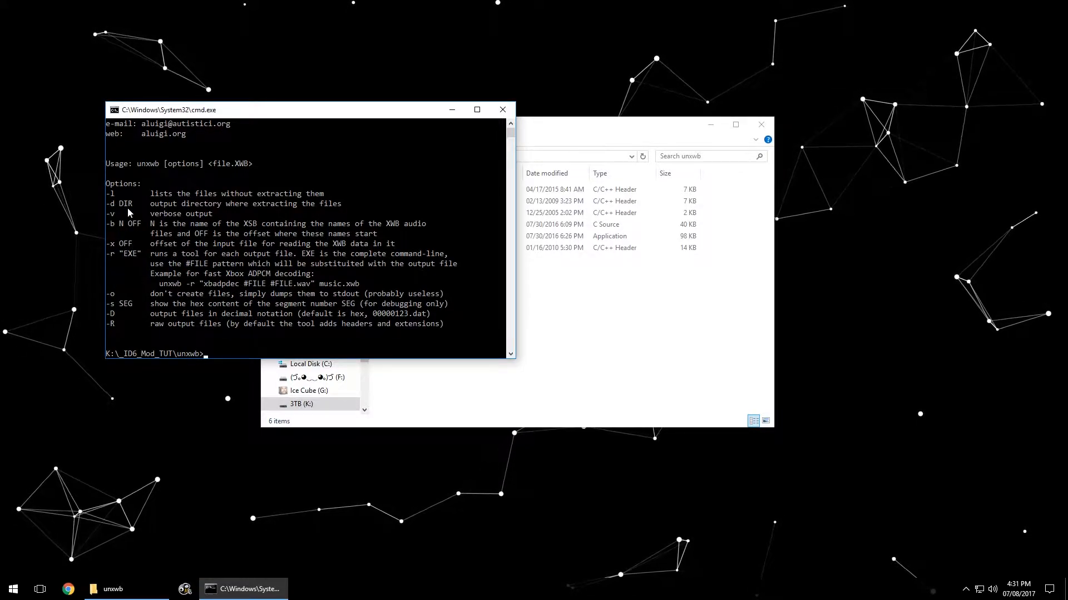
Step: Create a folder named out inside the unxwb folder for the extracted files, and return to the command prompt
left_click(626, 276)
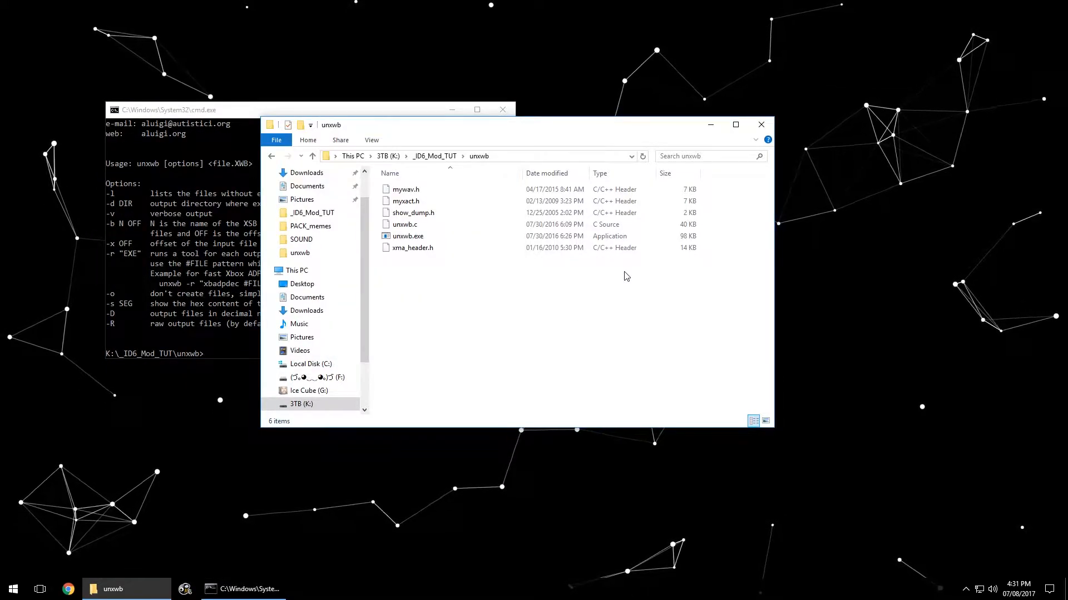
key("ctrl+shift+n")
type("out")
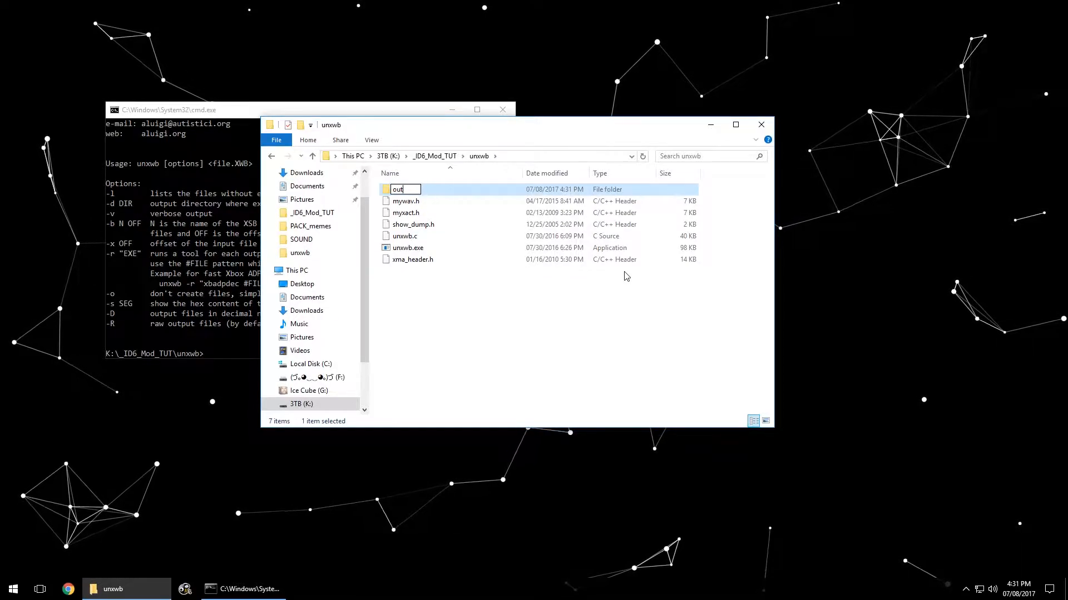
key("Return")
key("Return")
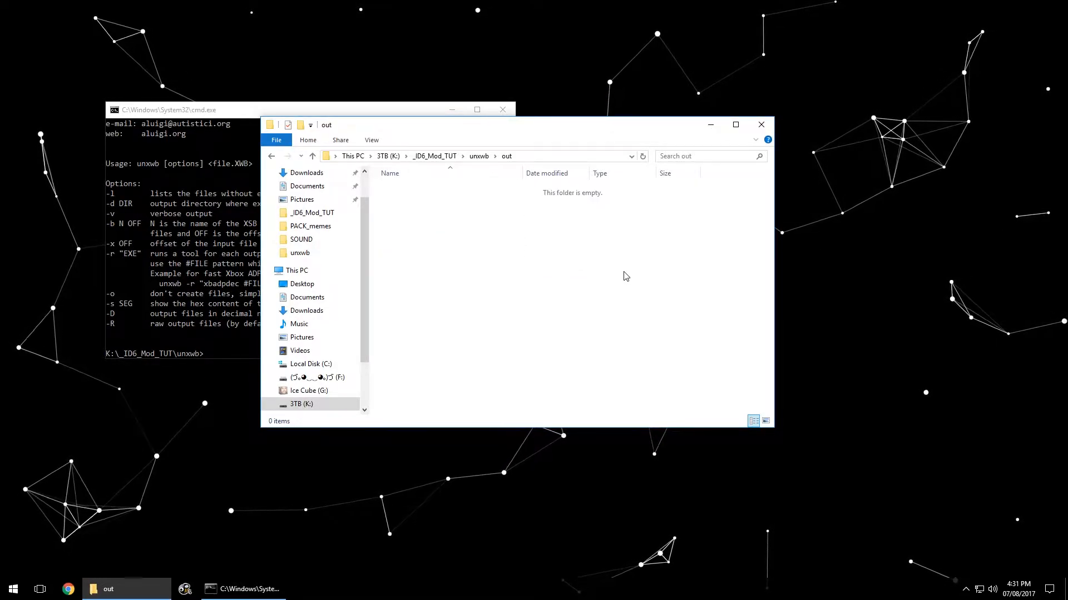
key("BackSpace")
left_click(156, 234)
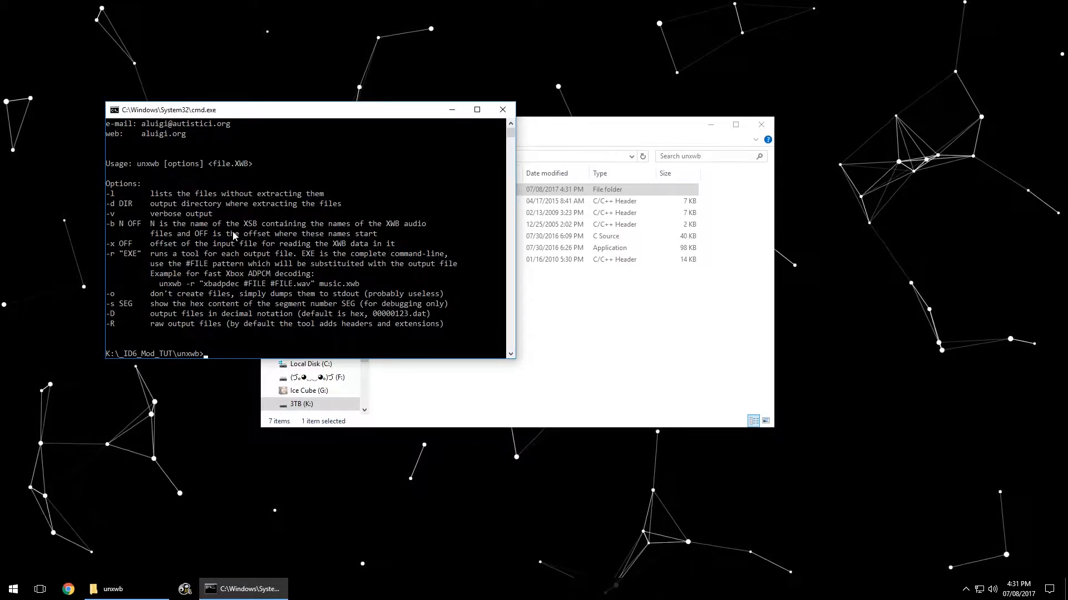
Step: Copy Inid6.xsb and Inid6.xwb from the Initial D 6 game's SOUND folder into the unxwb folder
left_click(563, 354)
key("BackSpace")
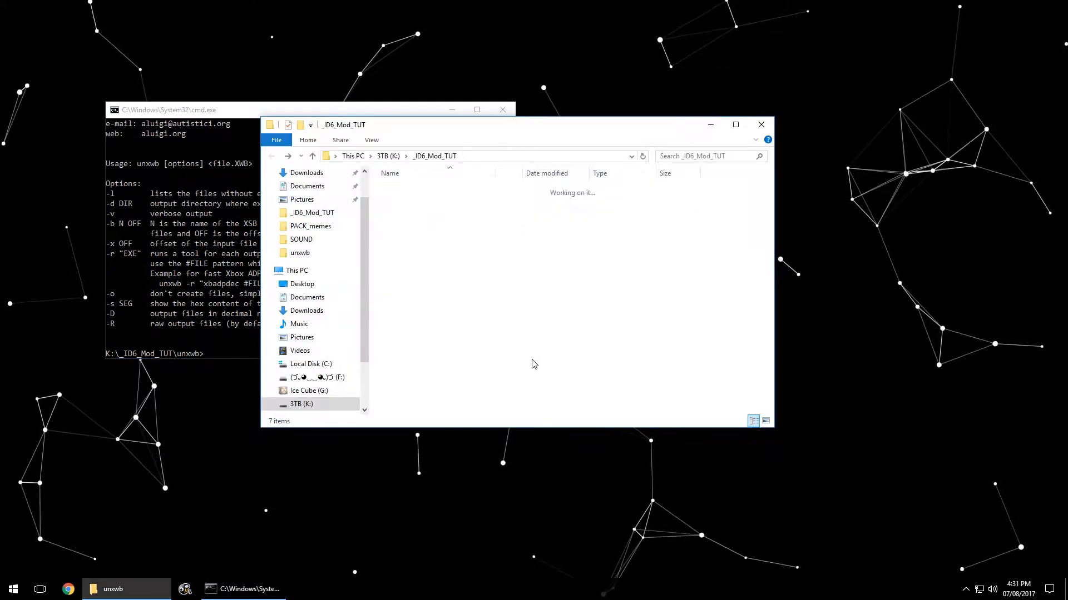
left_click(427, 252)
double_click(427, 252)
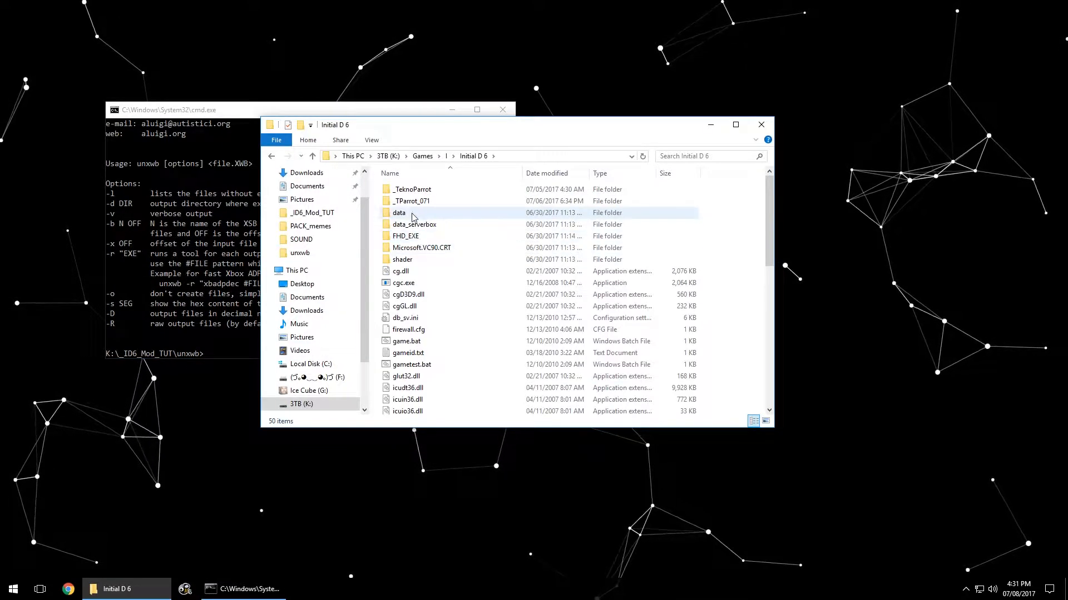
double_click(412, 216)
double_click(421, 381)
left_click_drag(442, 275, 414, 207)
key("BackSpace")
key("BackSpace")
key("BackSpace")
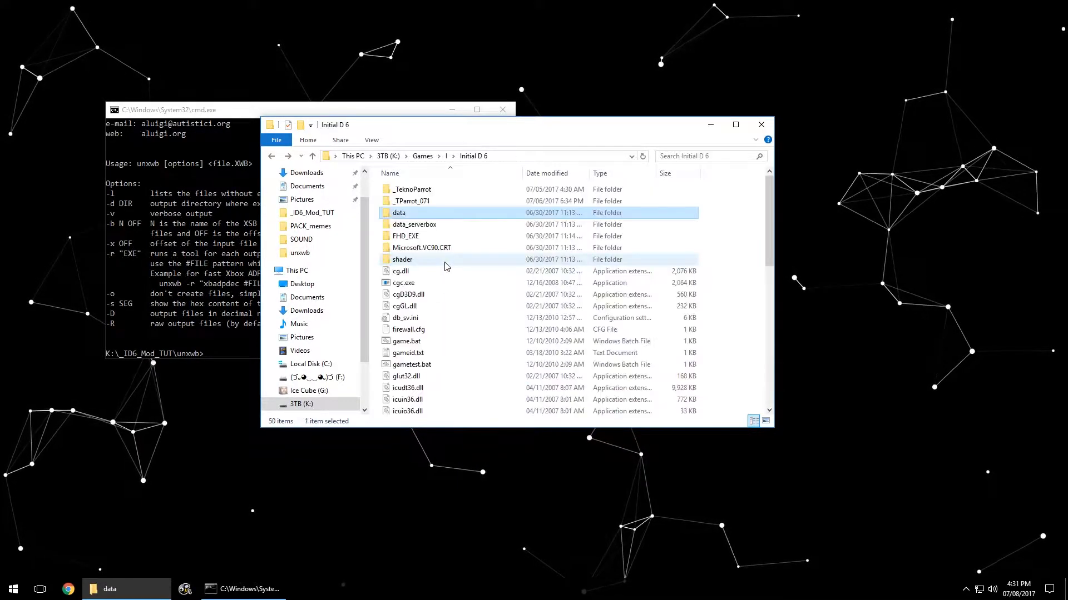
double_click(406, 224)
left_click_drag(464, 304, 544, 336)
key("ctrl+v")
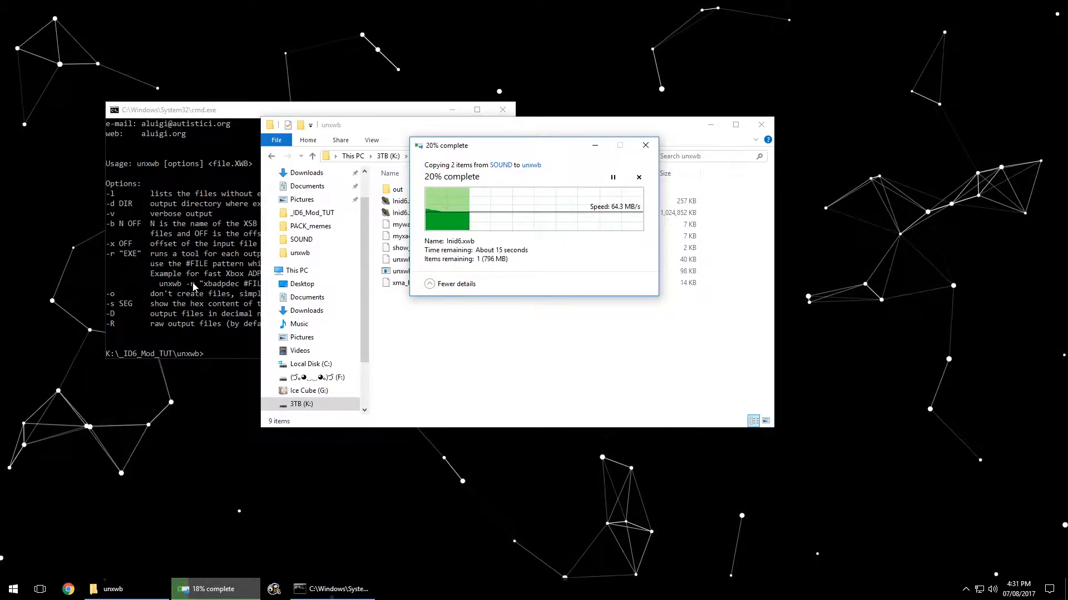
Step: Begin the extraction command at the prompt with unxwb -d out -b Inid6.xsb, leaving it unexecuted
left_click(194, 287)
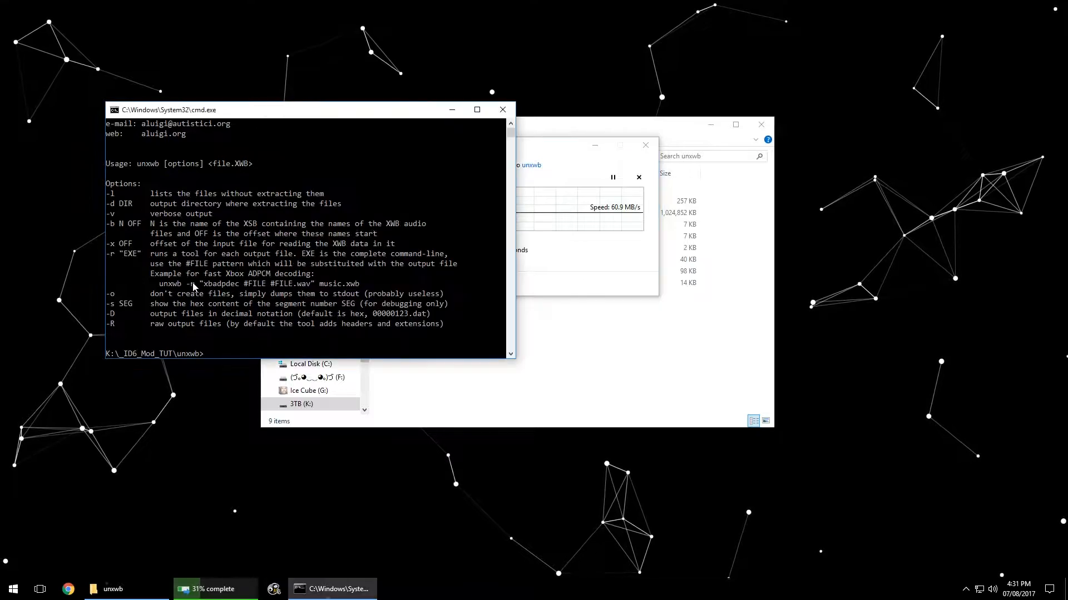
type("unw")
key("BackSpace")
type("xwb ")
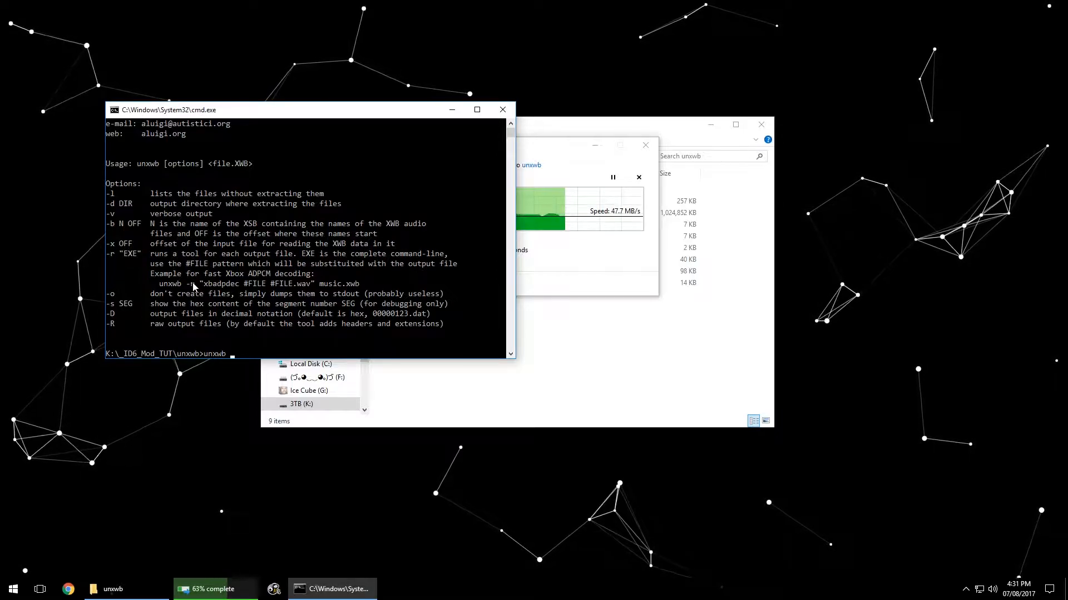
type("-d ")
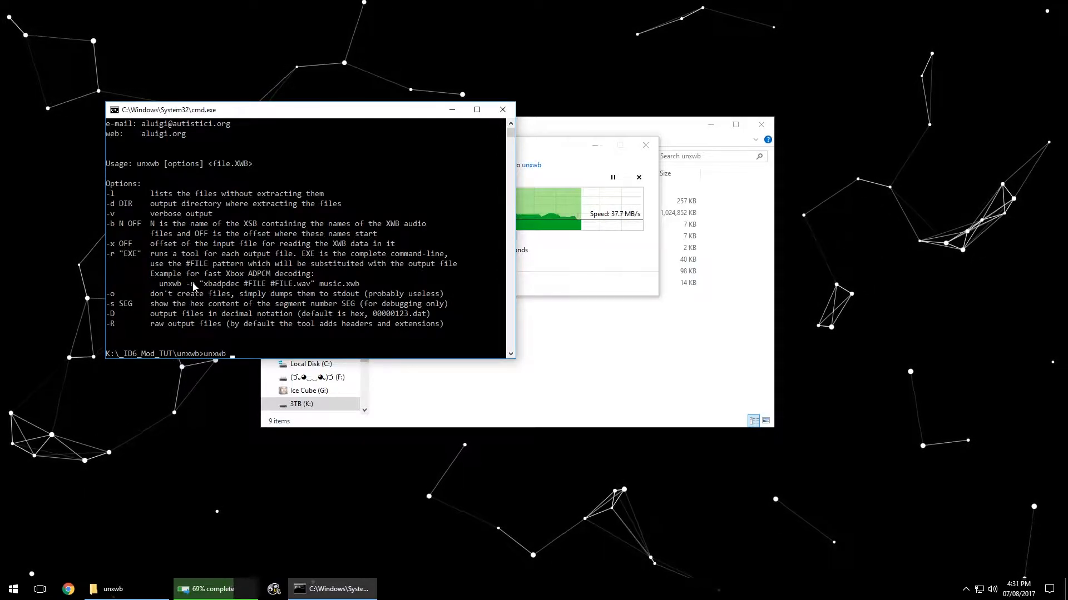
type("out")
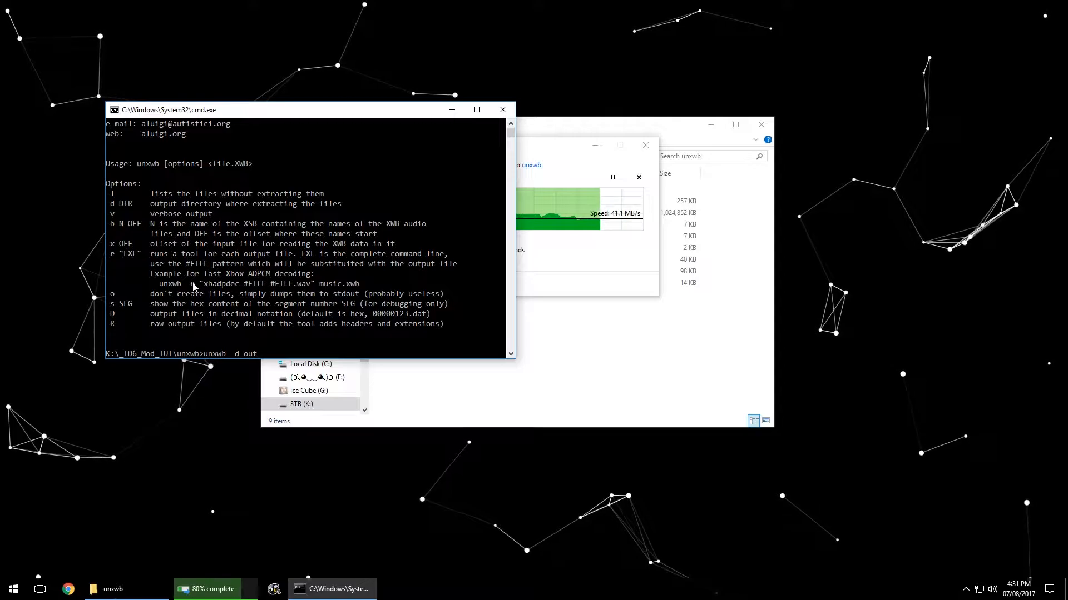
type(" -b ")
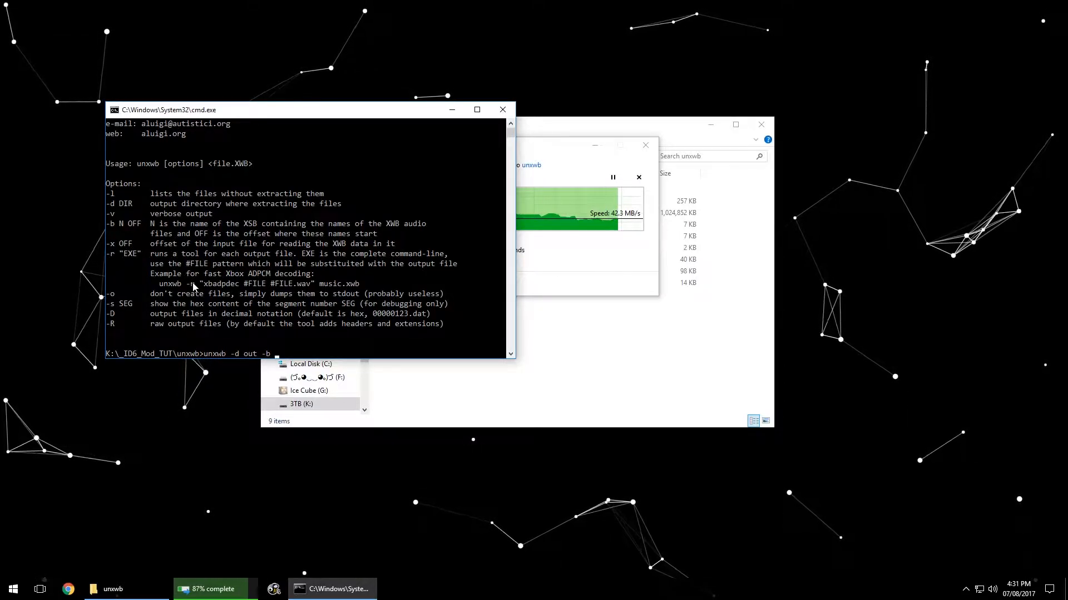
type("Inid")
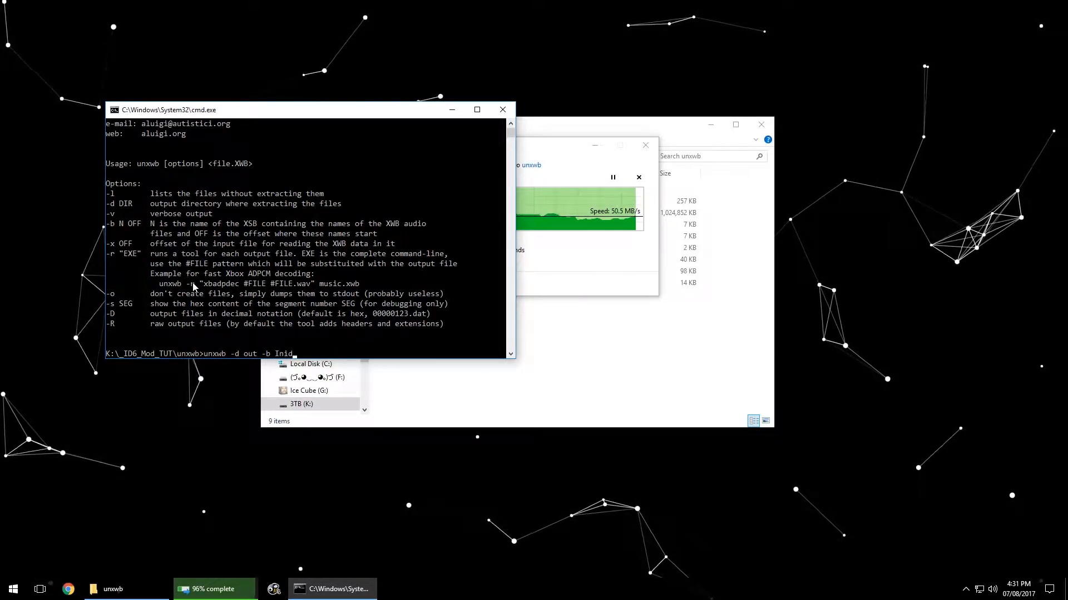
type("6.xsb")
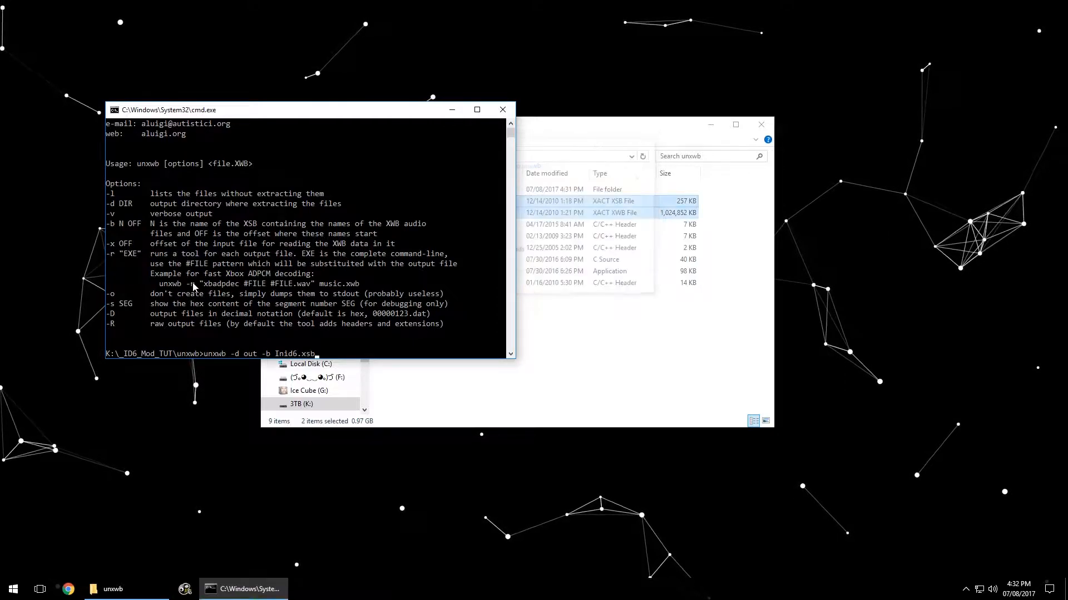
key("BackSpace")
key("BackSpace")
type("xsb")
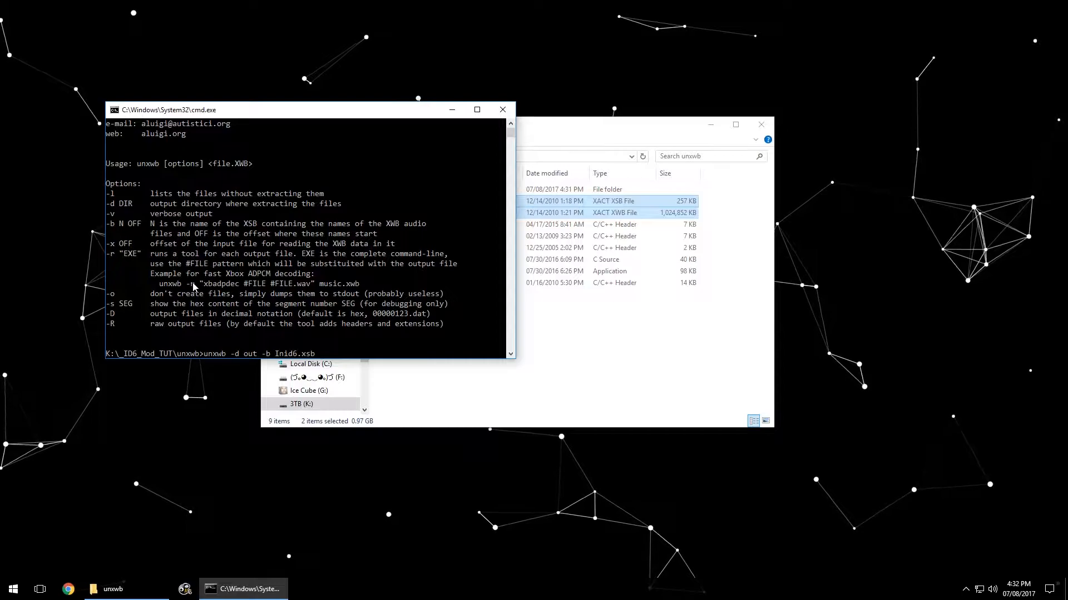
Step: Start the HxD hex editor and load Inid6.xsb from the unxwb folder into it
left_click(569, 378)
key("super")
type("hxd")
key("Return")
left_click(403, 201)
left_click_drag(540, 212, 389, 181)
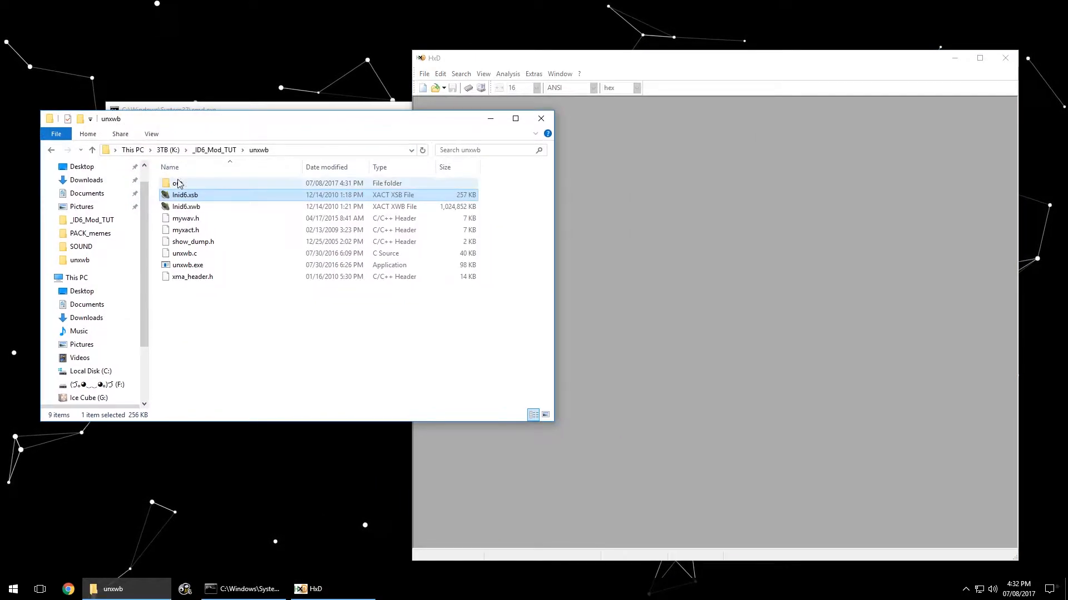
left_click_drag(186, 195, 953, 193)
Step: Locate the start of the audio name list in Inid6.xsb and place the cursor on the first letter of BUNTA_R000
left_click_drag(1012, 126, 998, 446)
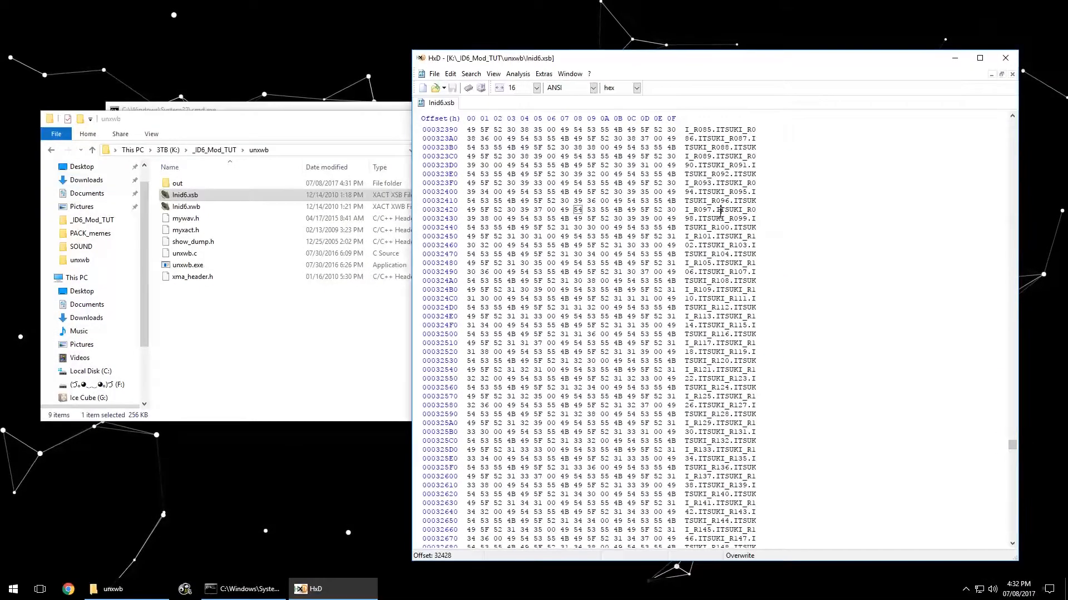
scroll(790, 262, "up", 20)
left_click_drag(1010, 443, 1004, 406)
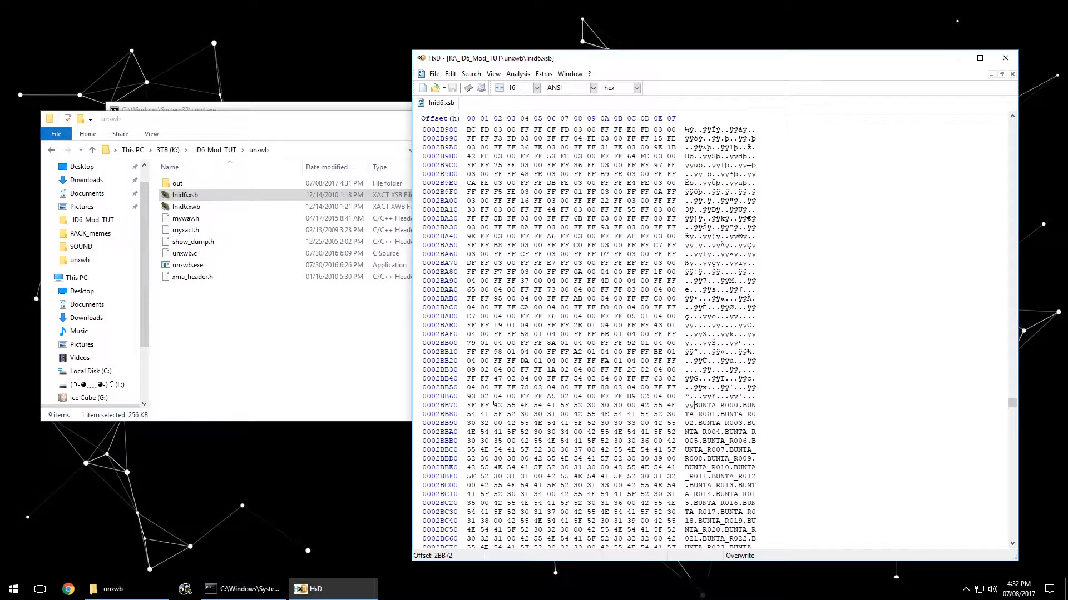
Step: Convert the hexadecimal offset 2BB72 to decimal with Calculator in Programmer mode
left_click(240, 589)
key("super")
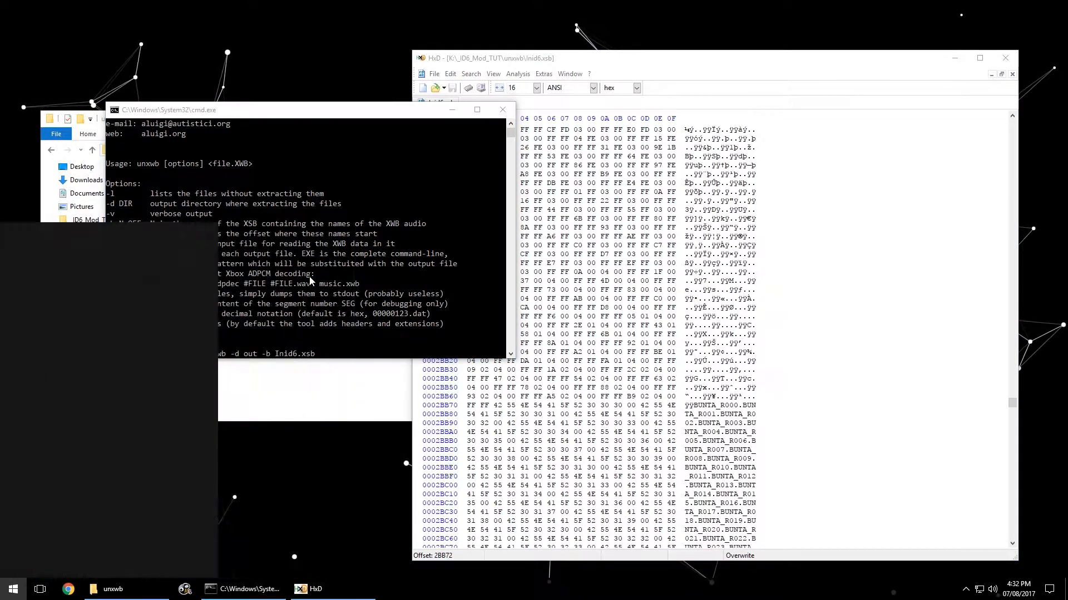
type("calc")
key("Return")
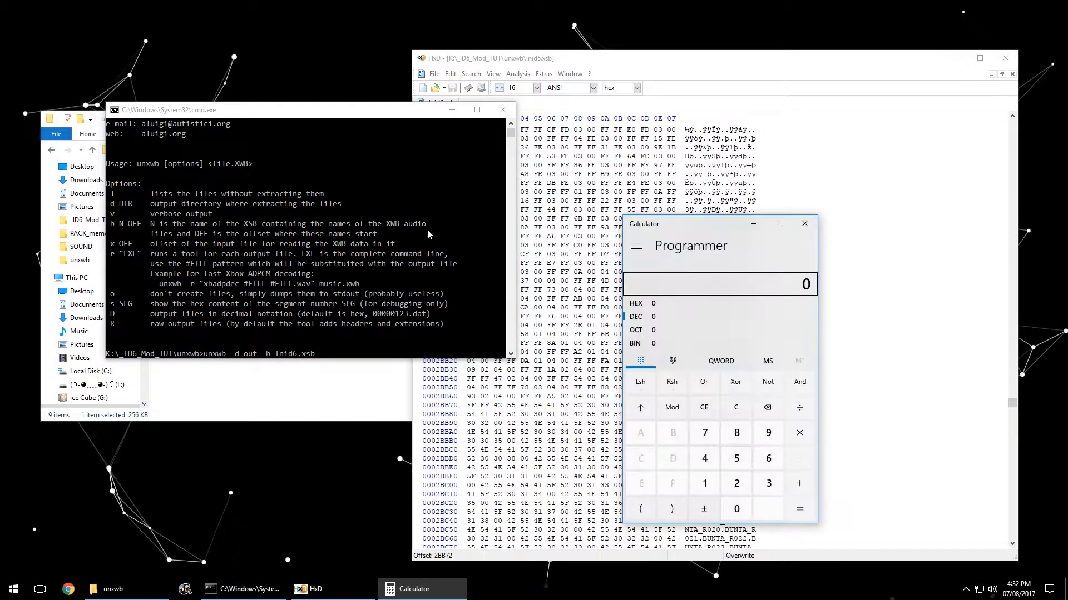
left_click(636, 246)
left_click(679, 322)
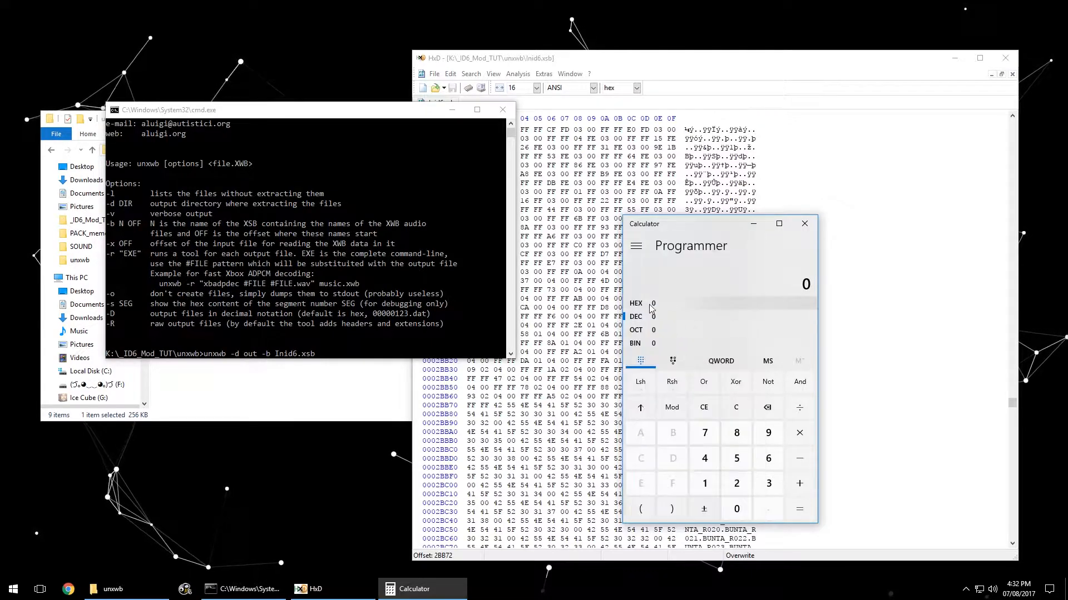
type("2BB72")
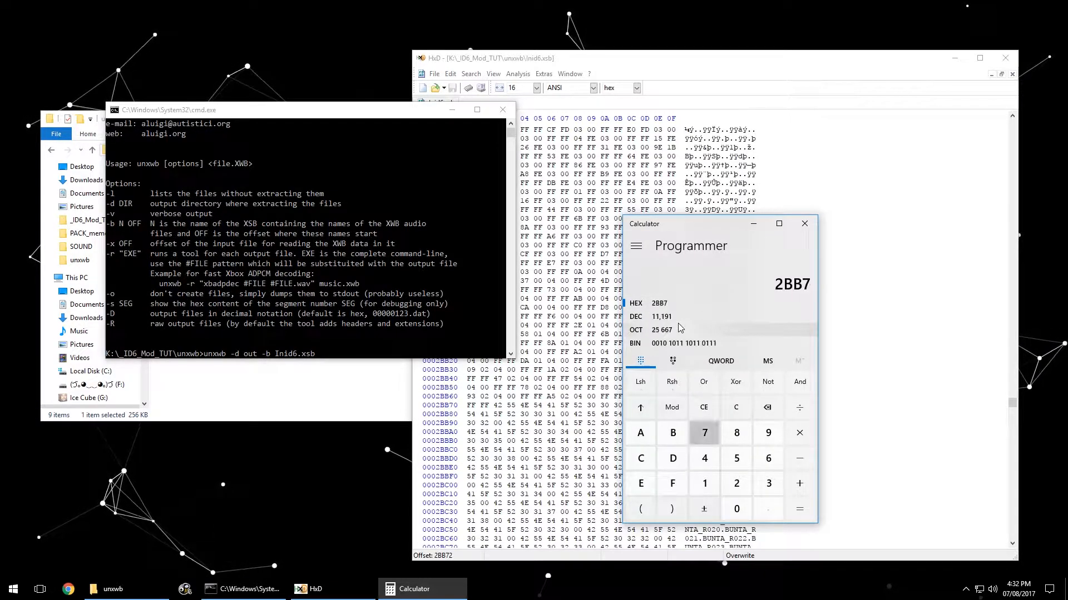
left_click(678, 316)
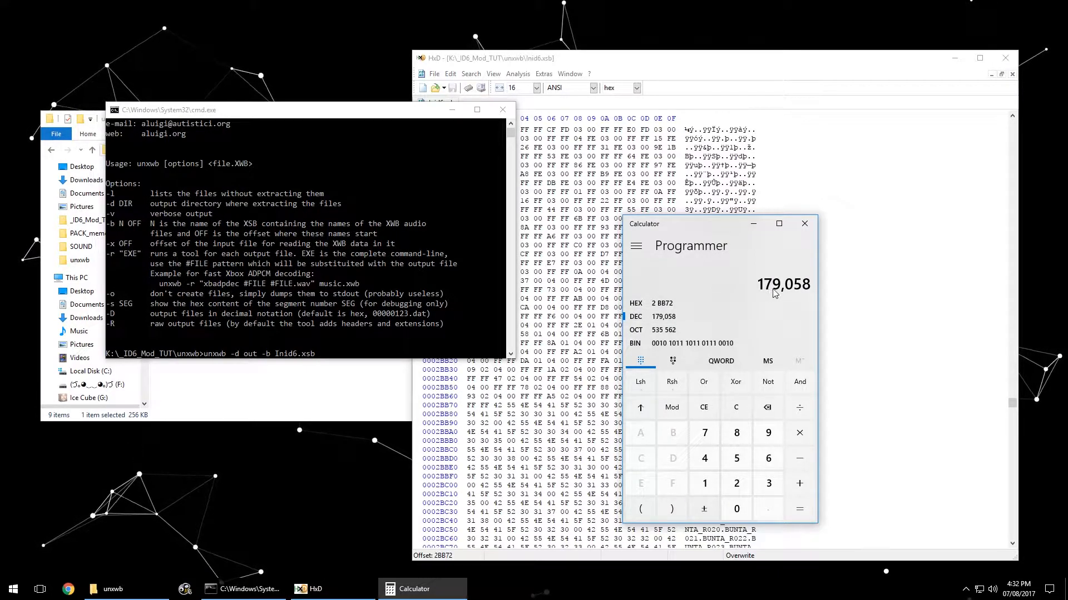
Step: Complete the unxwb command with offset 179058 and input file Inid6.xwb, and run it to extract the audio into out
left_click(422, 301)
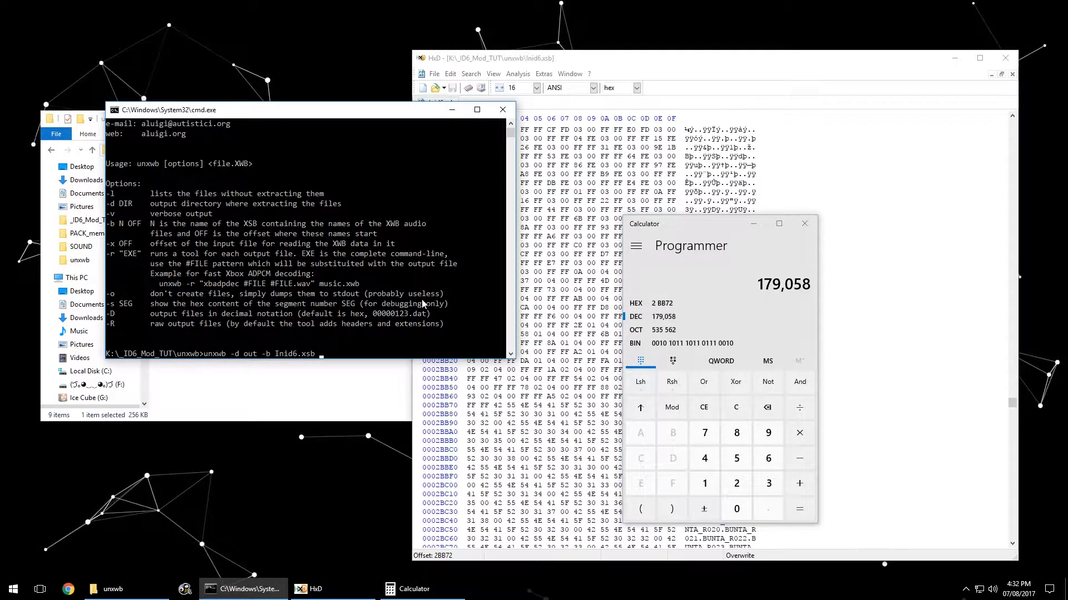
type("179058")
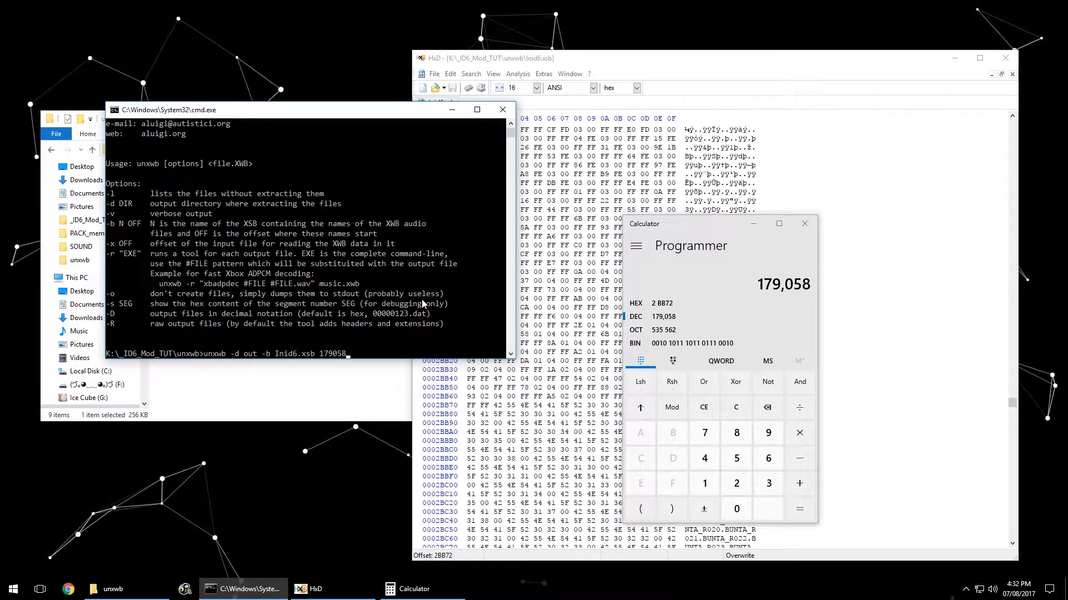
key("Return")
key("Up")
type("Inid6.xwb")
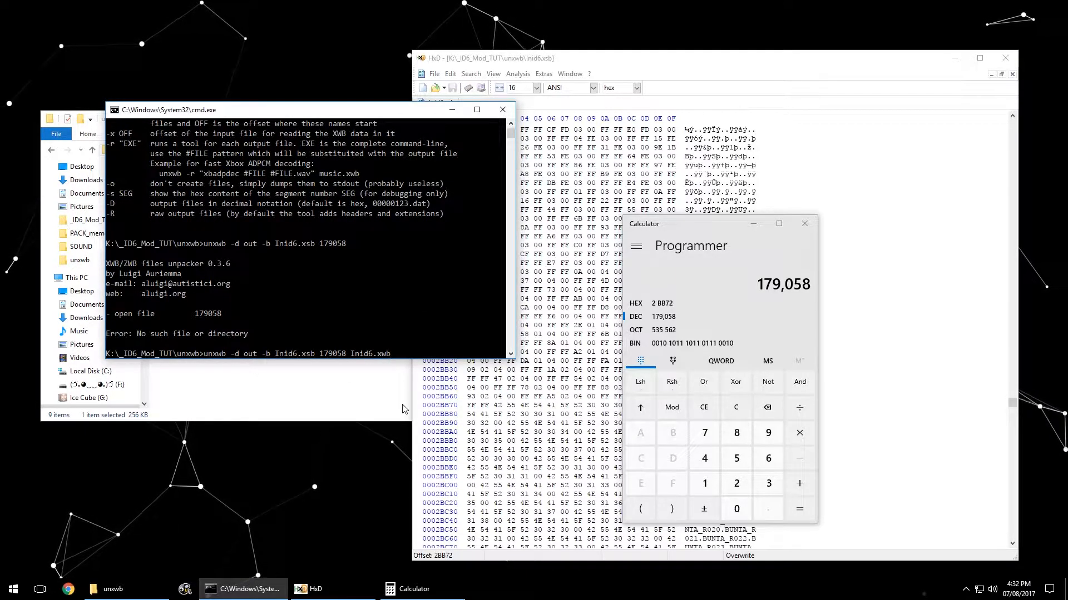
key("Return")
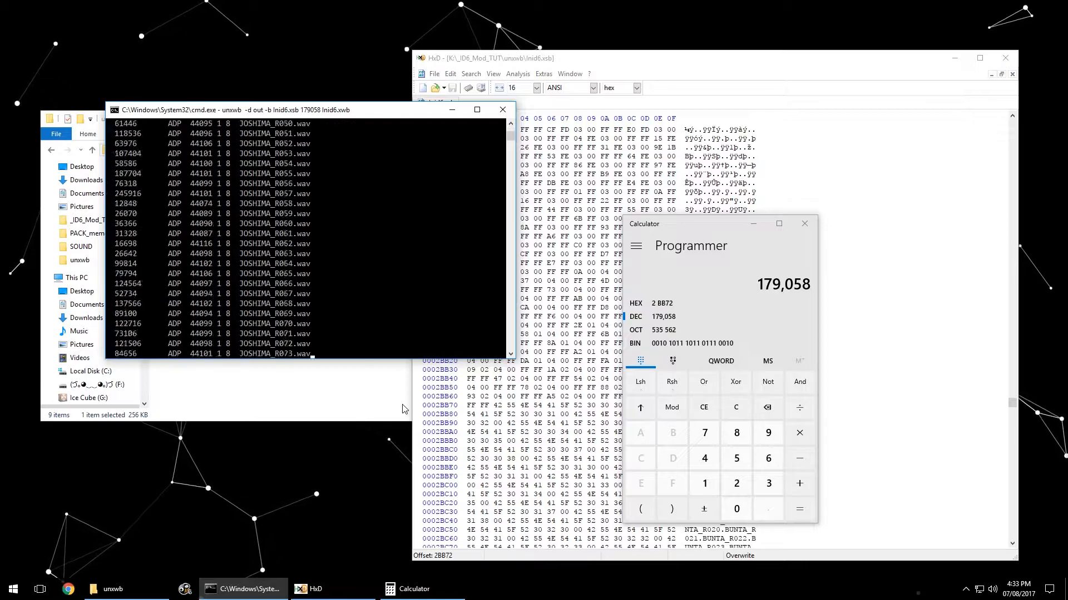
Step: Close Calculator and HxD, and check the out folder and the command prompt for the extraction progress
left_click(804, 224)
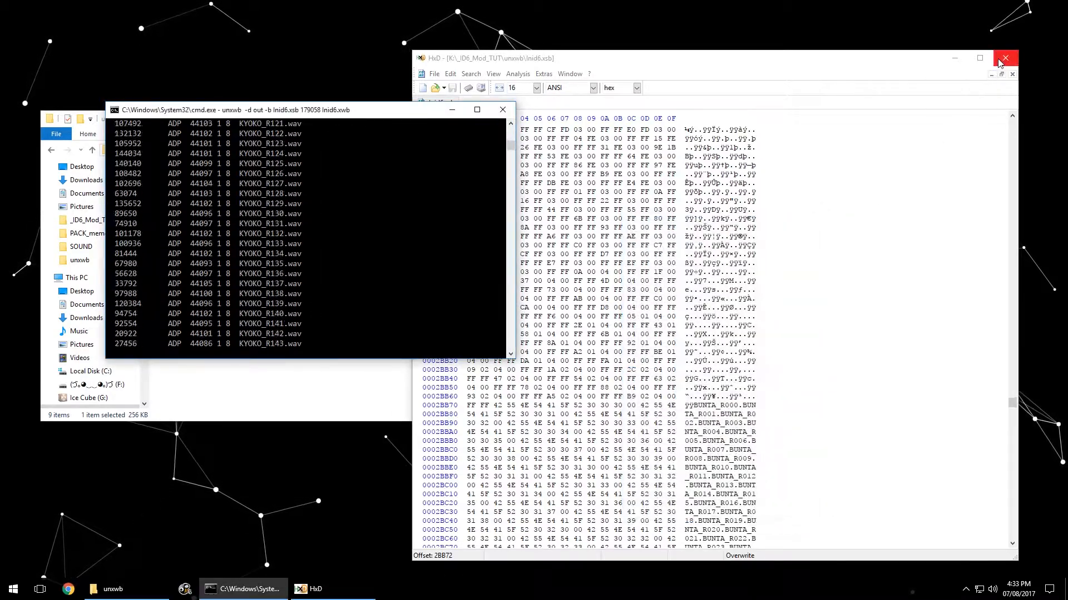
left_click(1005, 58)
left_click(287, 386)
left_click_drag(300, 119, 592, 177)
left_click(482, 243)
double_click(481, 243)
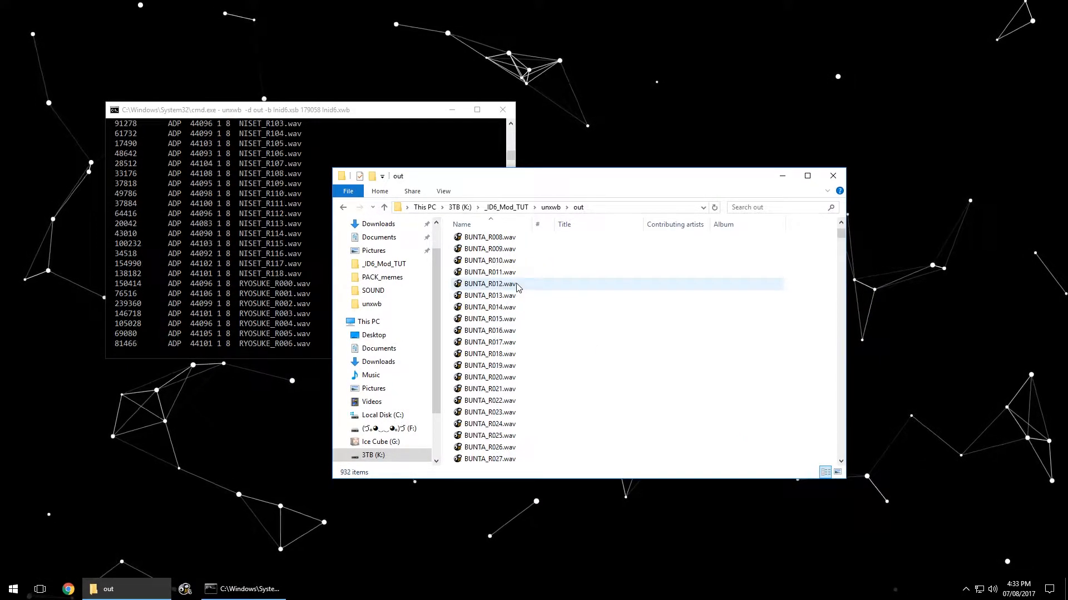
key("BackSpace")
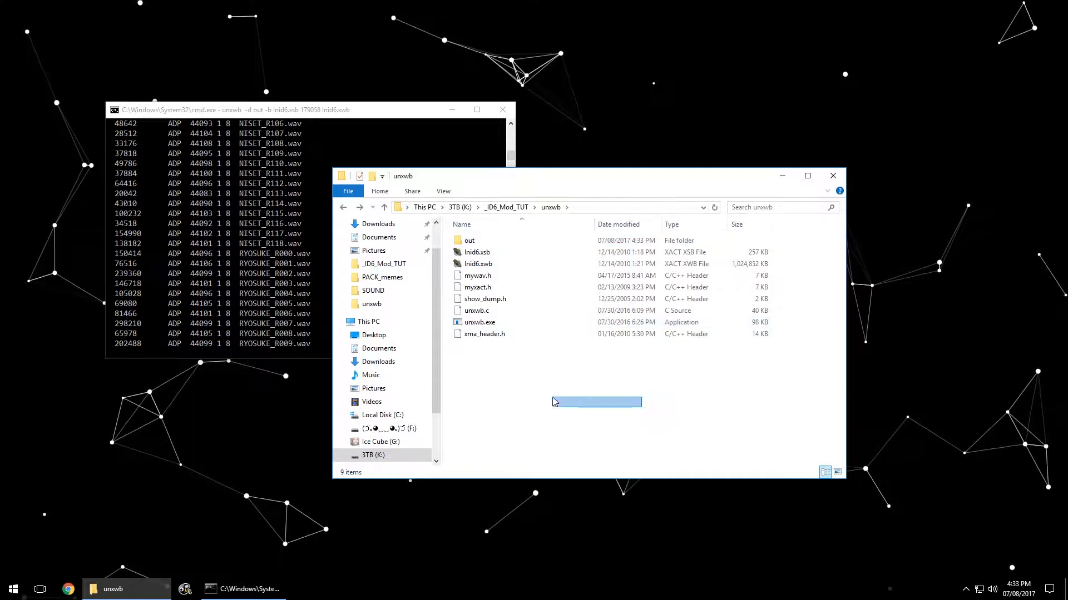
left_click(302, 341)
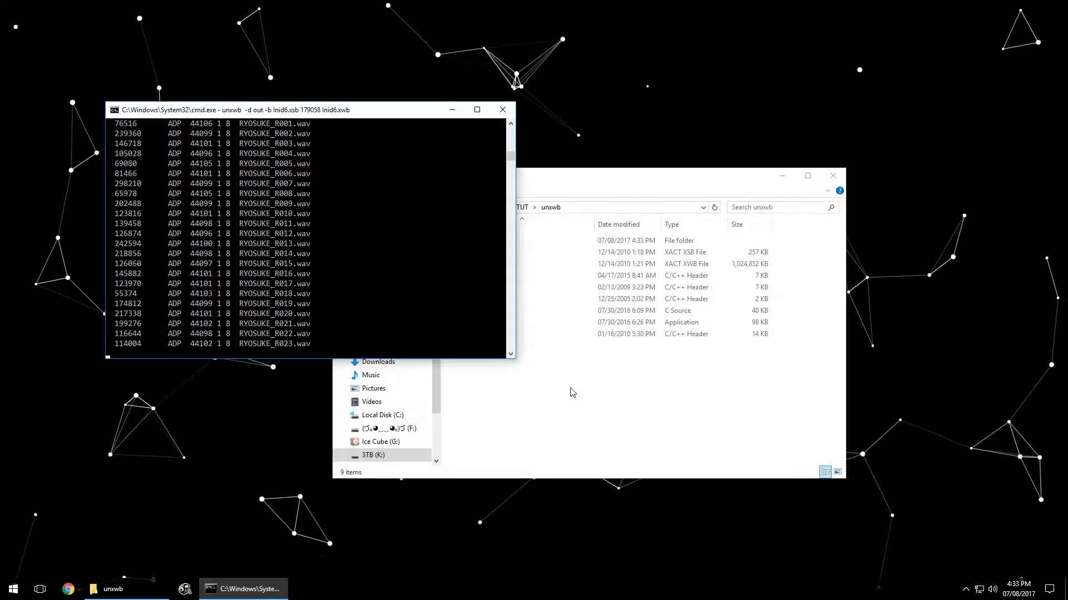
left_click_drag(570, 387, 666, 412)
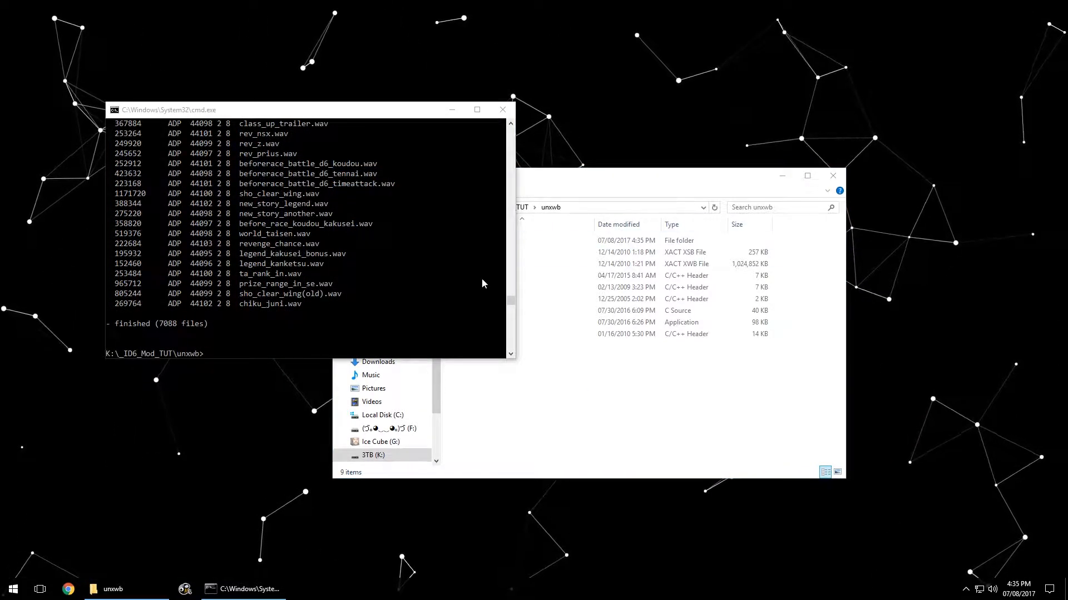
Step: Open the out folder and look through the extracted WAV files for the avex song tracks
left_click(392, 260)
left_click(582, 379)
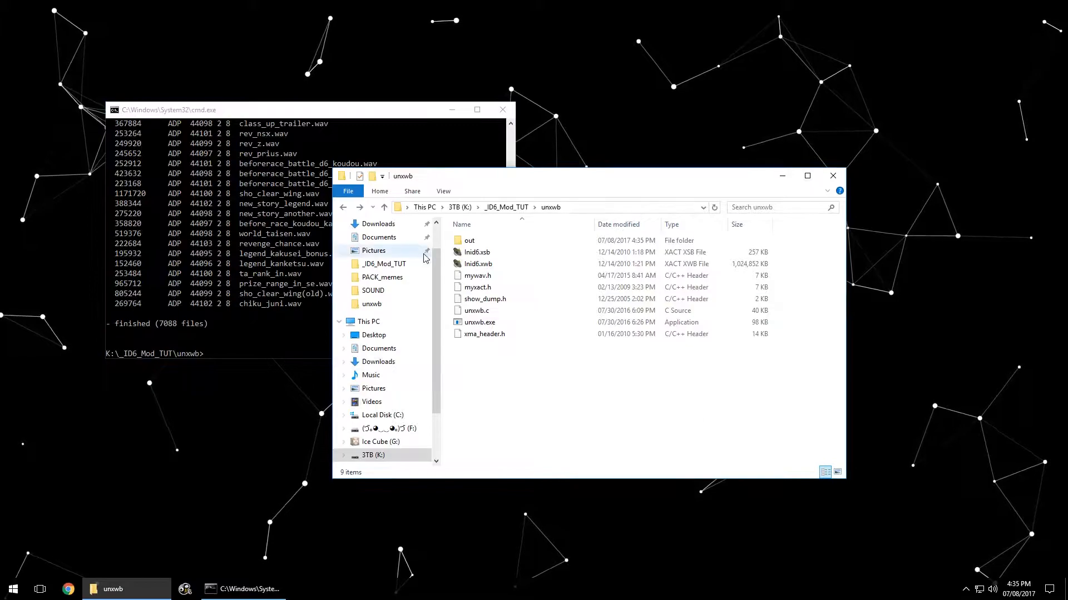
double_click(469, 240)
scroll(564, 334, "down", 20)
scroll(565, 334, "down", 20)
scroll(564, 333, "up", 15)
scroll(564, 333, "up", 8)
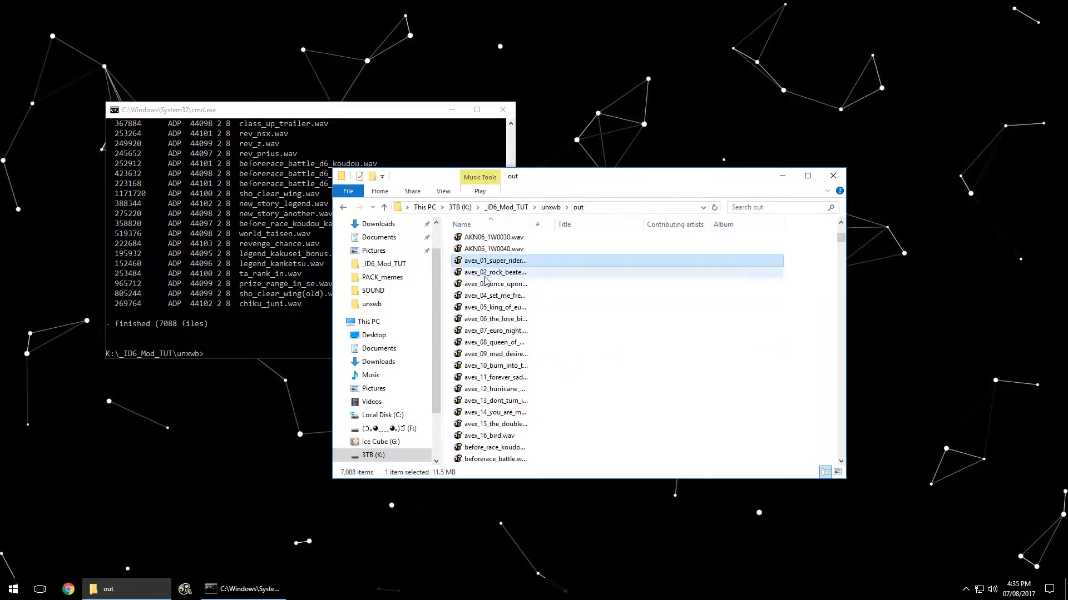
Step: Widen the Name column in the out folder to read the full file names of the avex tracks
left_click(484, 435)
left_click_drag(532, 224, 575, 227)
left_click(553, 274)
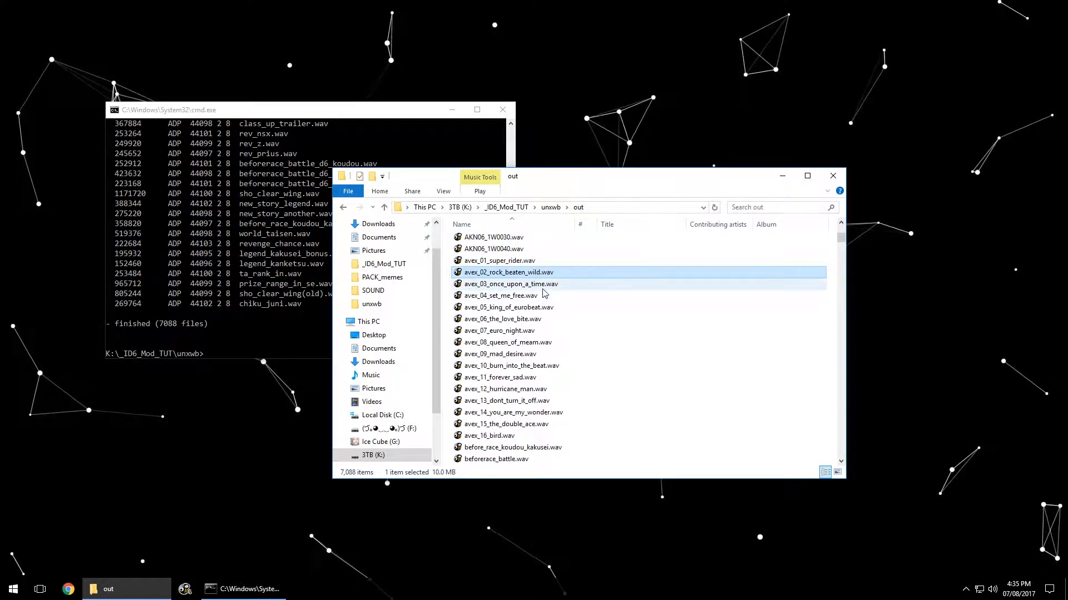
Step: Close the command prompt and move the extracted out folder from unxwb into the ffmpeg folder
key("alt+Left")
left_click(142, 258)
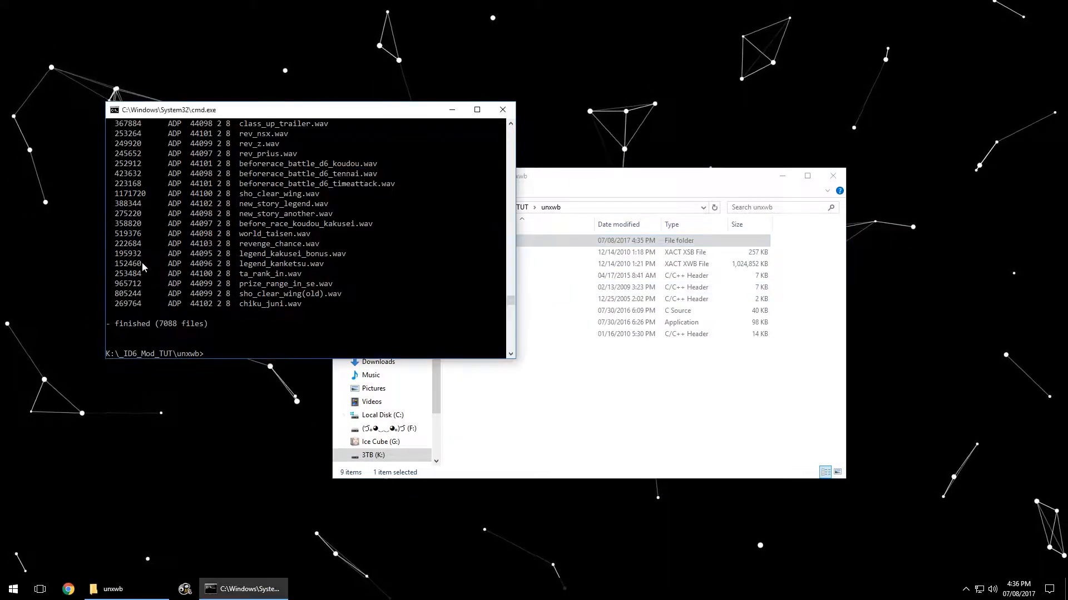
left_click(503, 112)
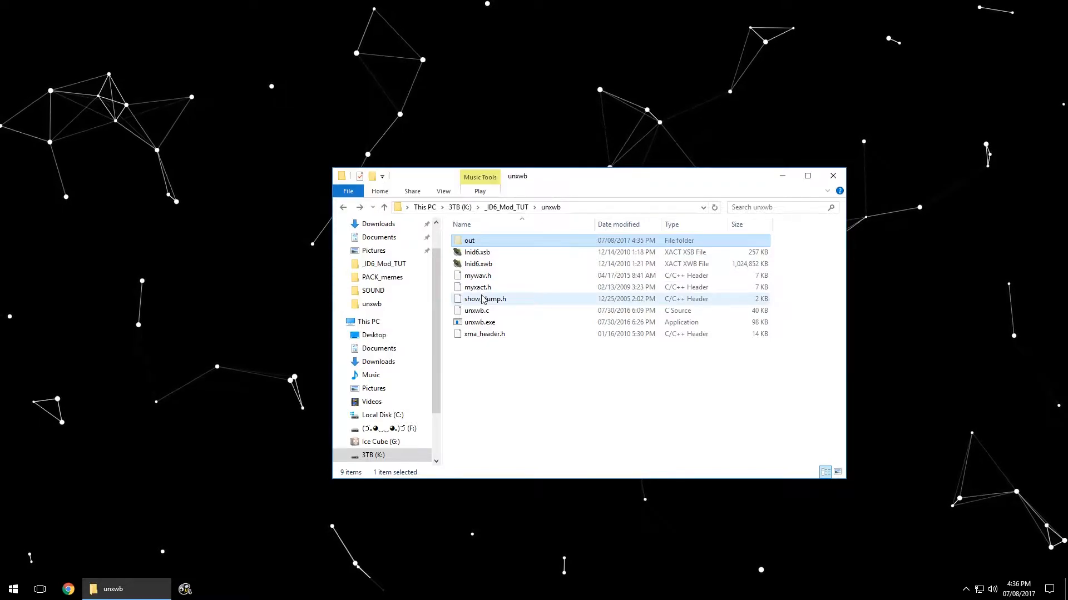
key("BackSpace")
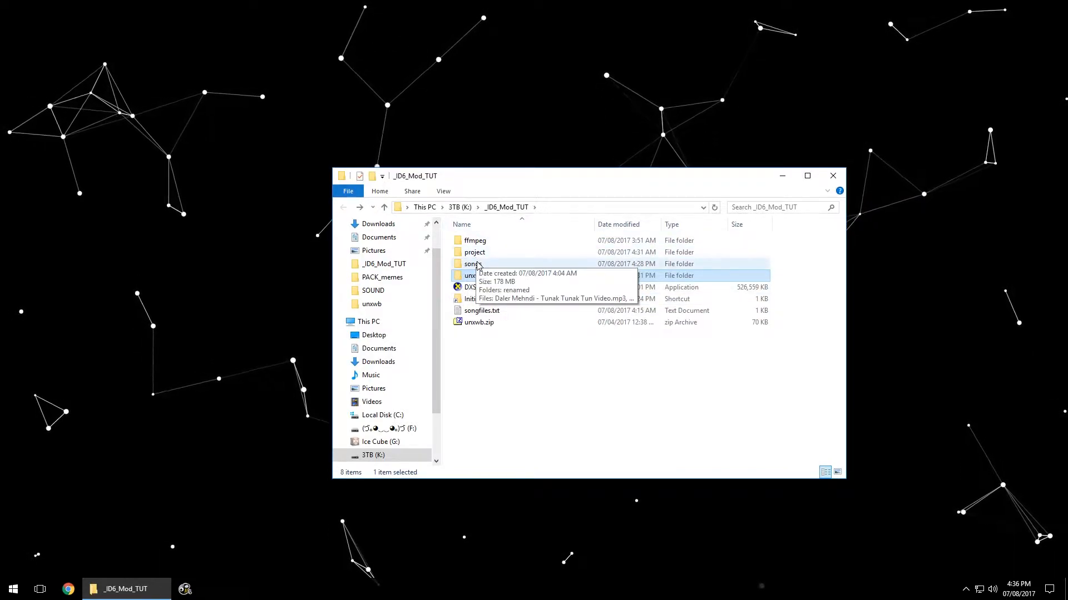
double_click(473, 241)
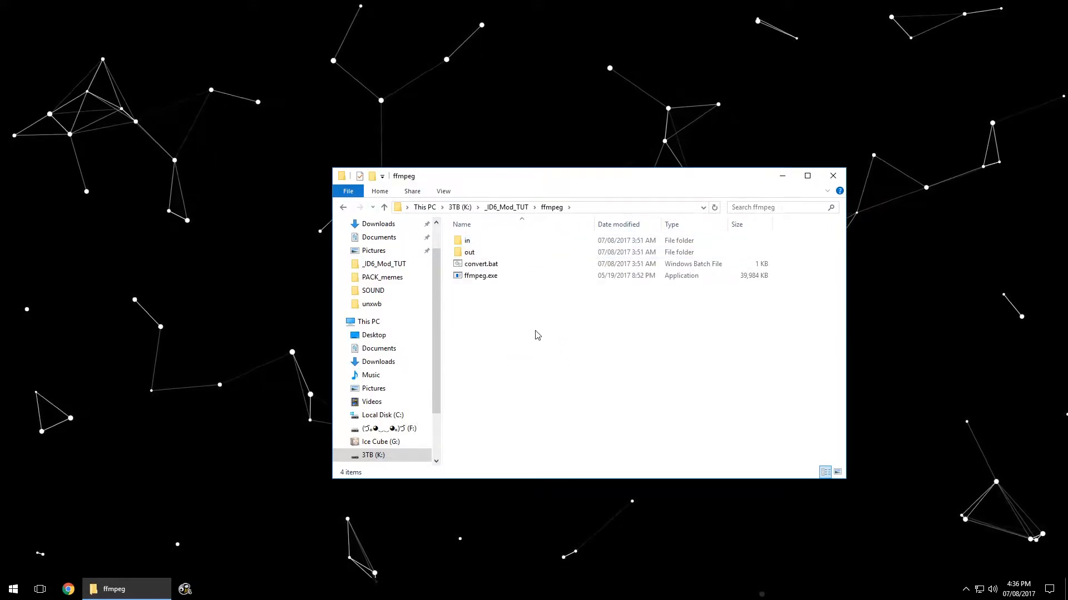
key("ctrl+v")
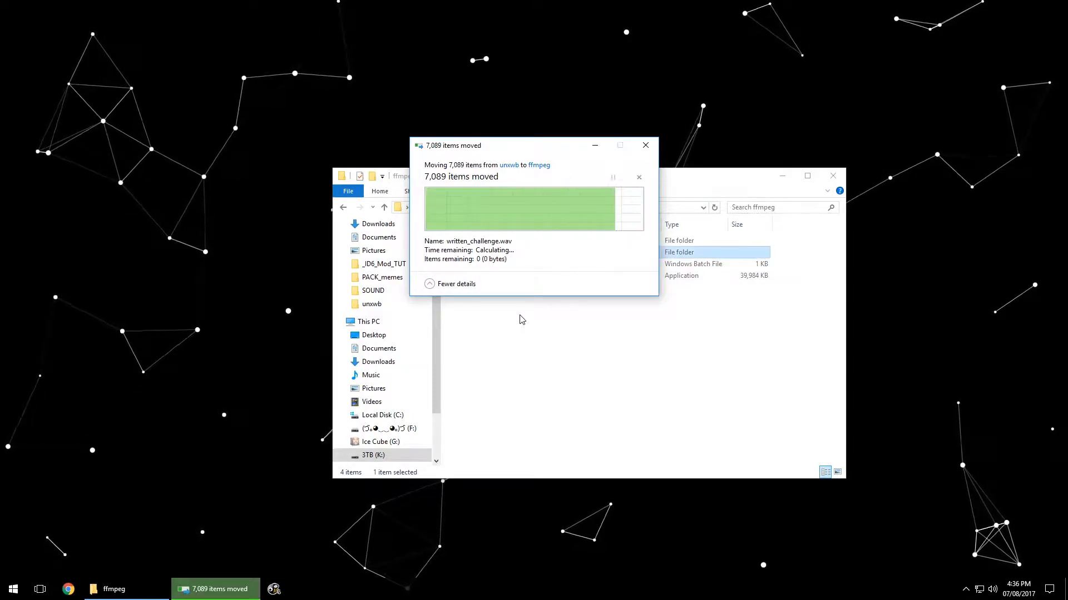
Step: Delete the existing in folder in ffmpeg and rename the moved out folder as in
left_click(467, 241)
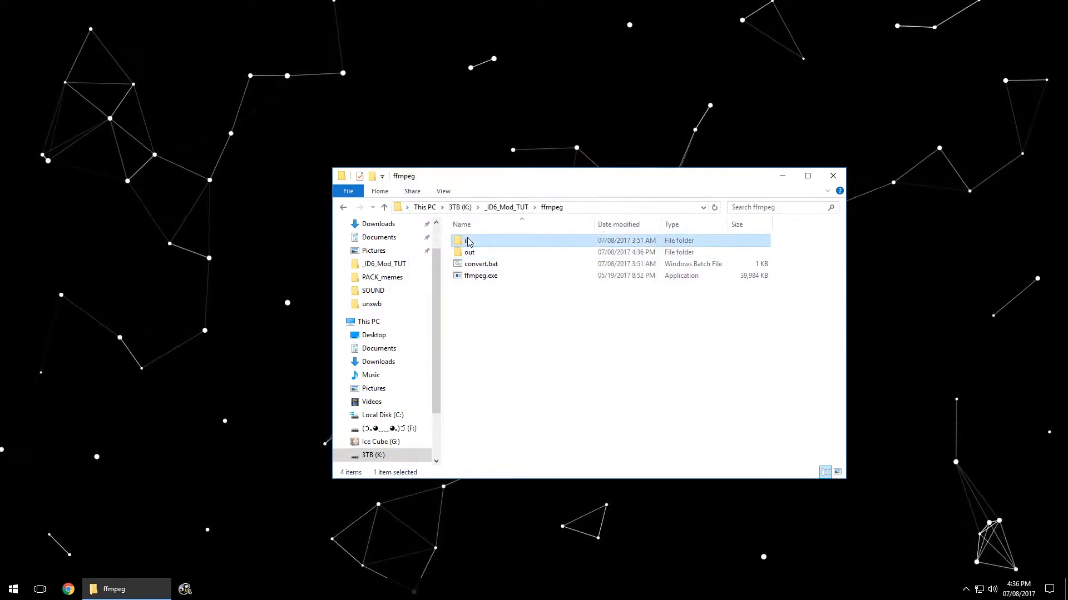
key("Delete")
left_click(468, 242)
key("F2")
type("in")
key("Return")
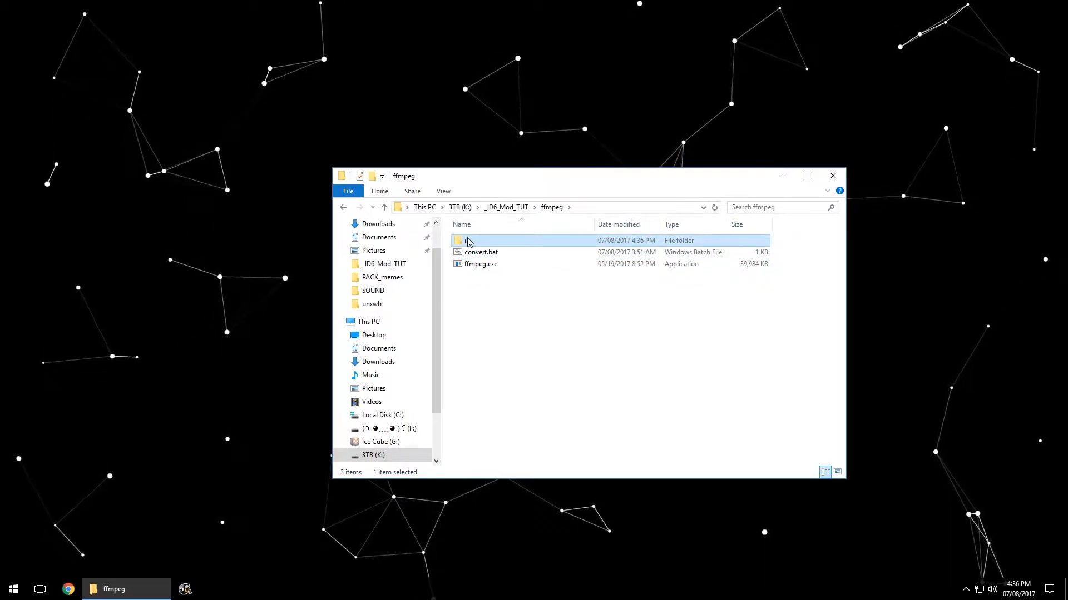
Step: Create a new folder named out inside the ffmpeg folder
left_click(711, 401)
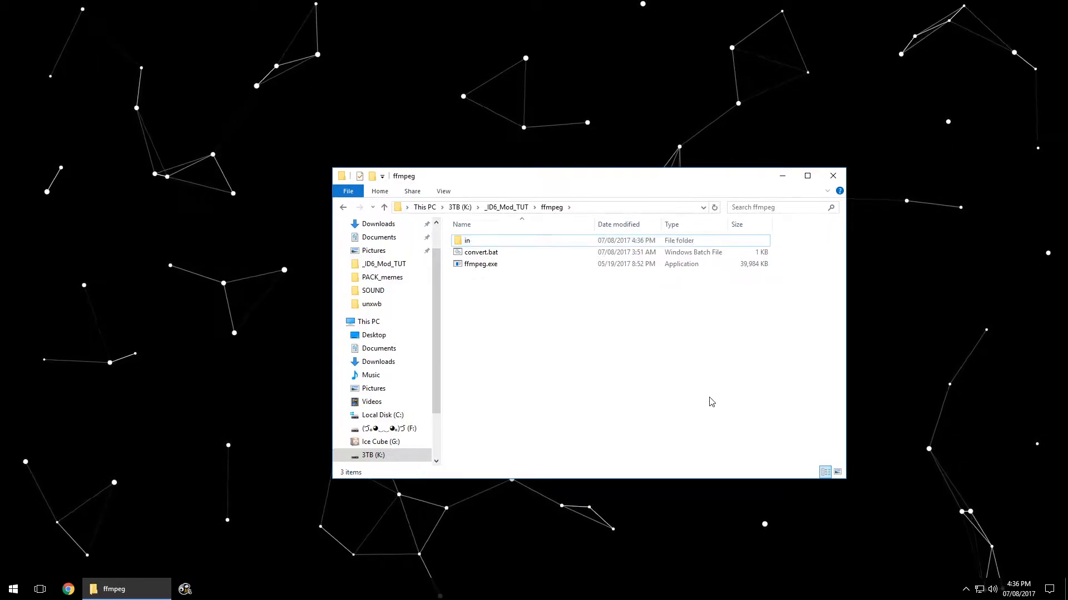
key("ctrl+shift+n")
type("out")
key("Return")
Step: Check the contents of the in and out folders inside the ffmpeg folder
key("Up")
key("Return")
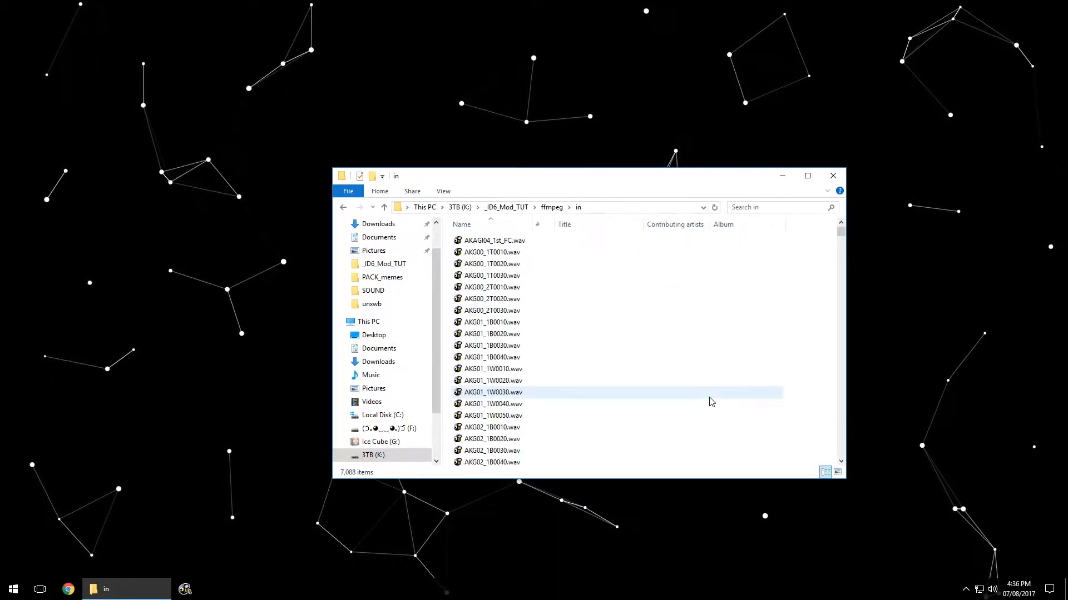
key("BackSpace")
key("Down")
key("Return")
key("BackSpace")
key("Up")
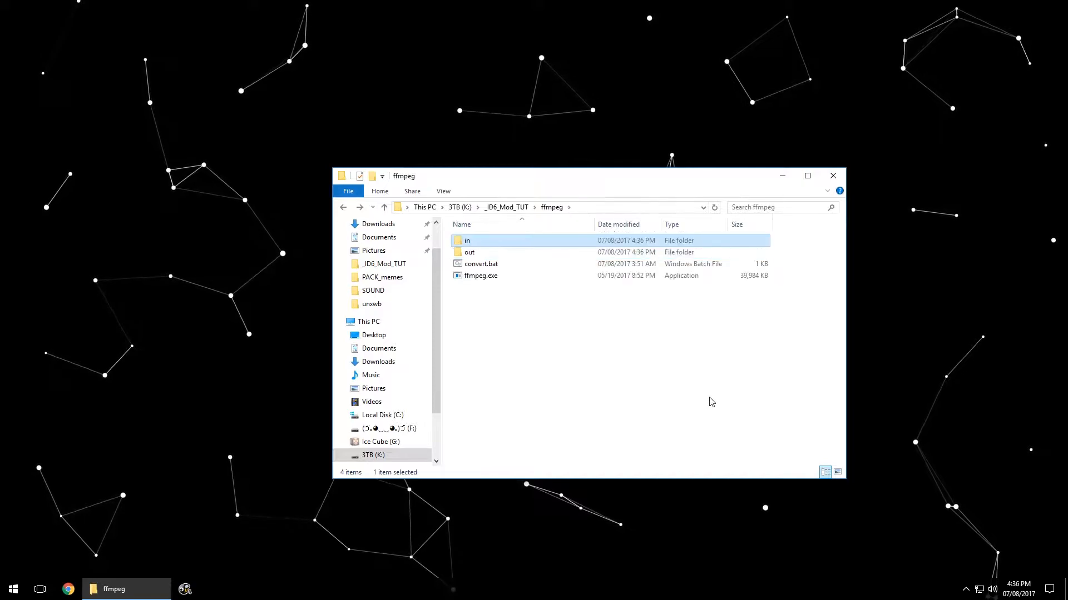
key("Return")
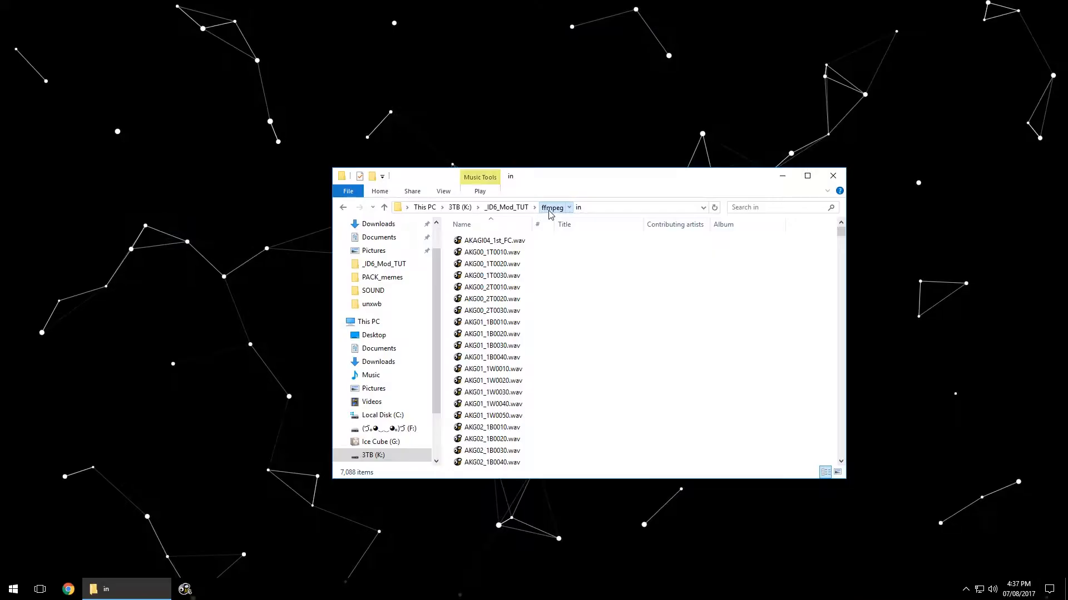
Step: Open convert.bat from the ffmpeg folder in Notepad, review its input and output parts of the ffmpeg loop, and close it
left_click(551, 210)
left_click(478, 264)
right_click(474, 267)
left_click(496, 288)
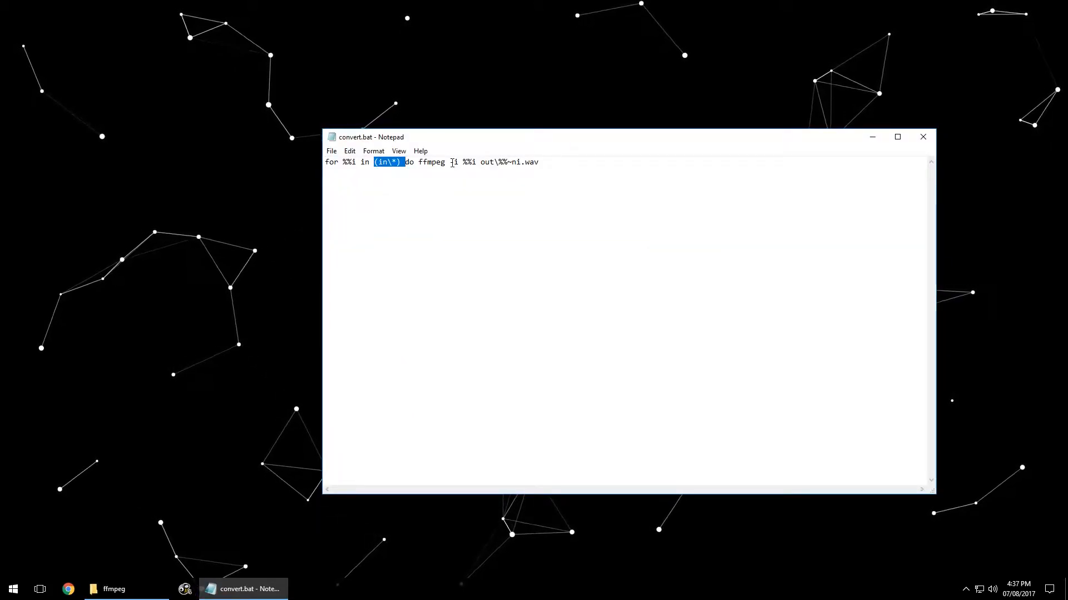
left_click_drag(507, 163, 535, 164)
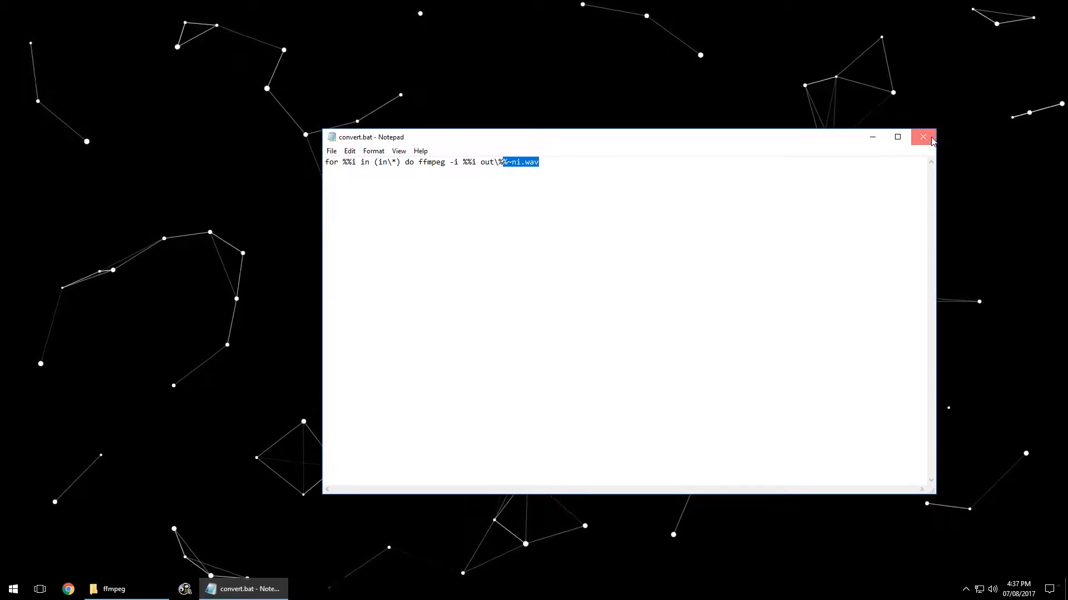
left_click(932, 140)
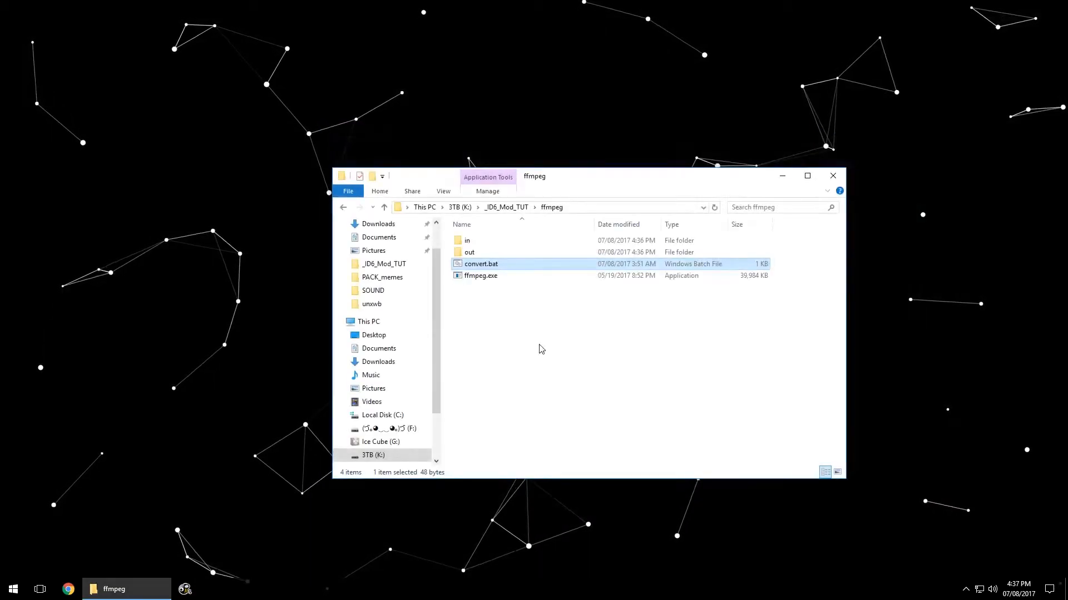
Step: Run convert.bat to convert all WAV files from in to out, and look through the converted files in the out folder
double_click(482, 264)
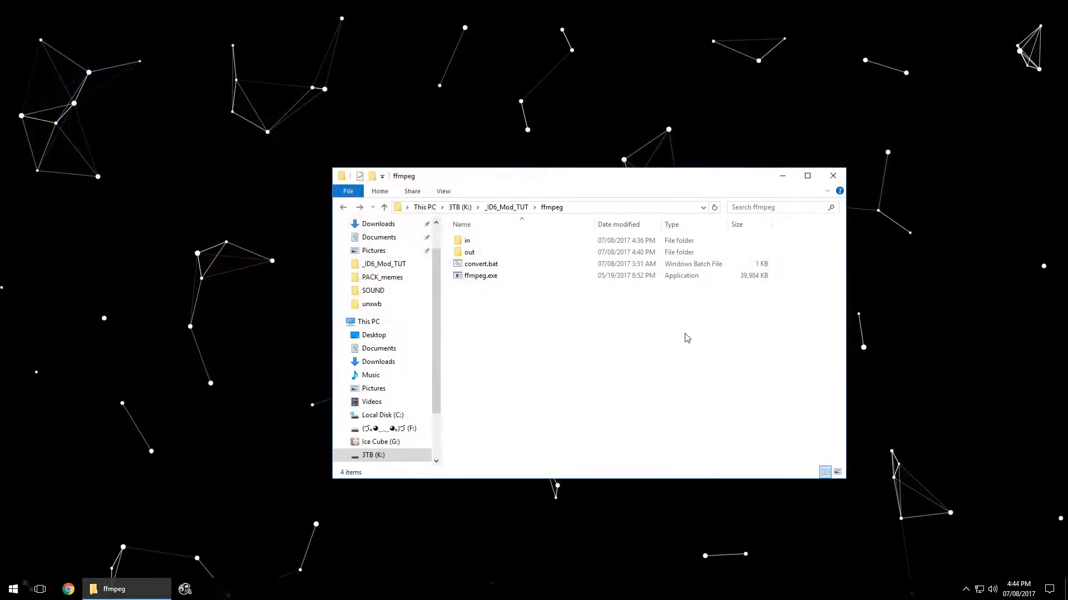
left_click(479, 264)
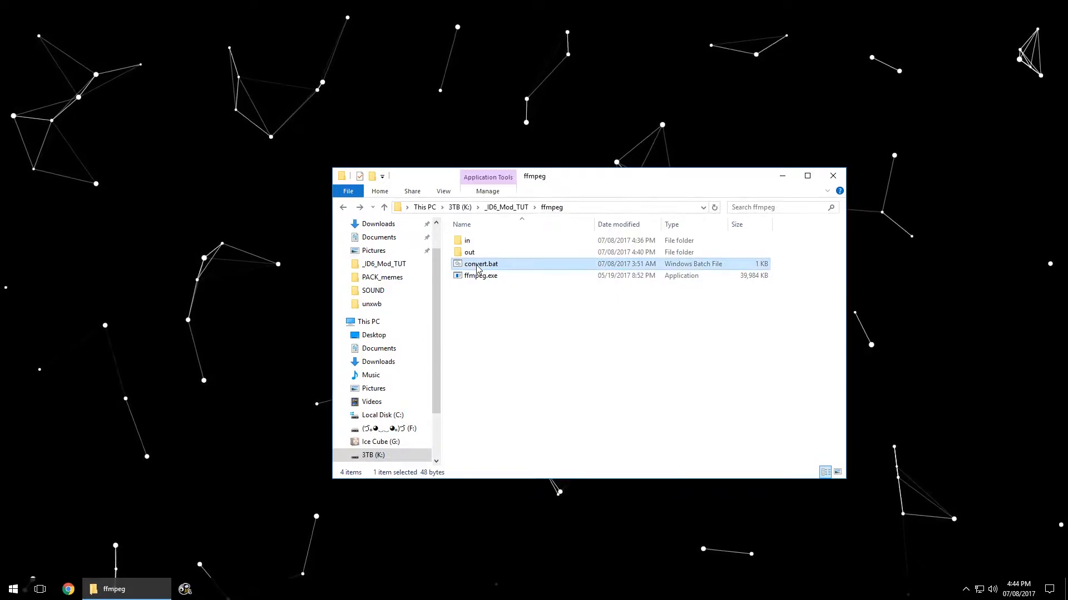
double_click(470, 254)
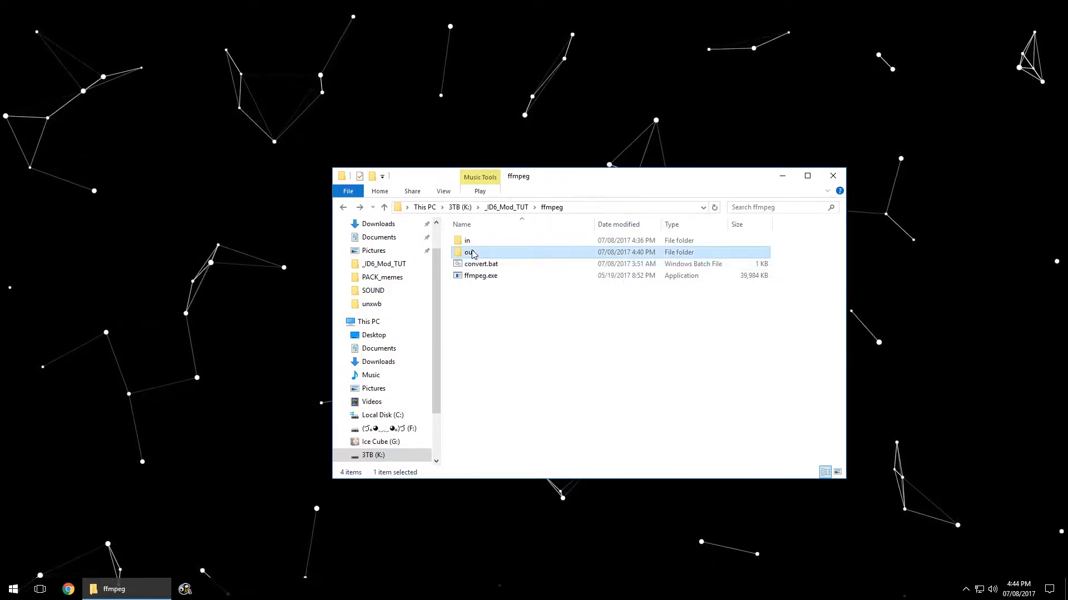
scroll(594, 292, "down", 10)
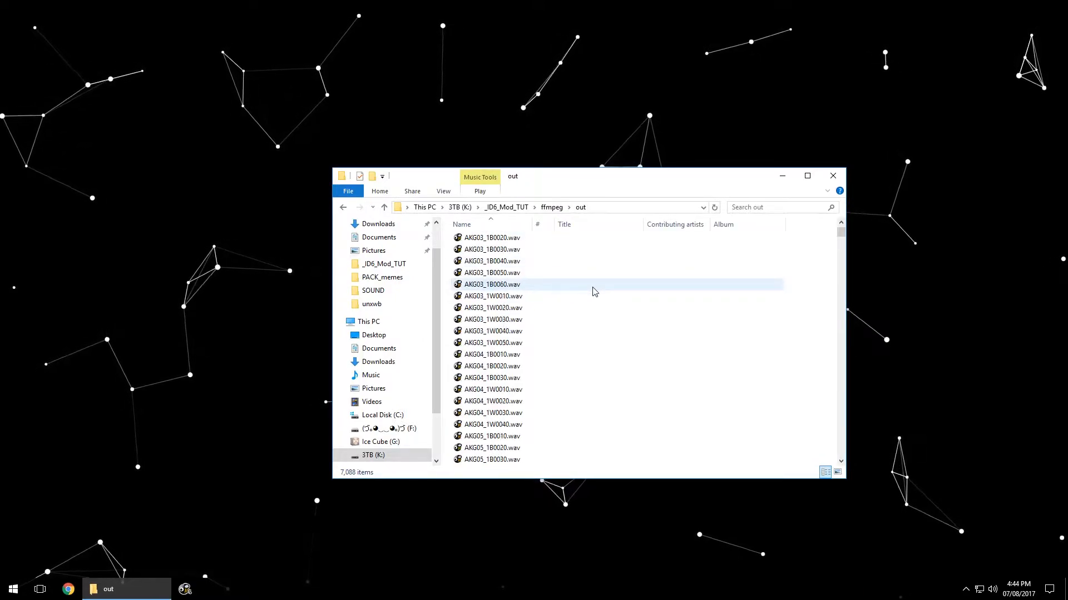
scroll(595, 292, "down", 12)
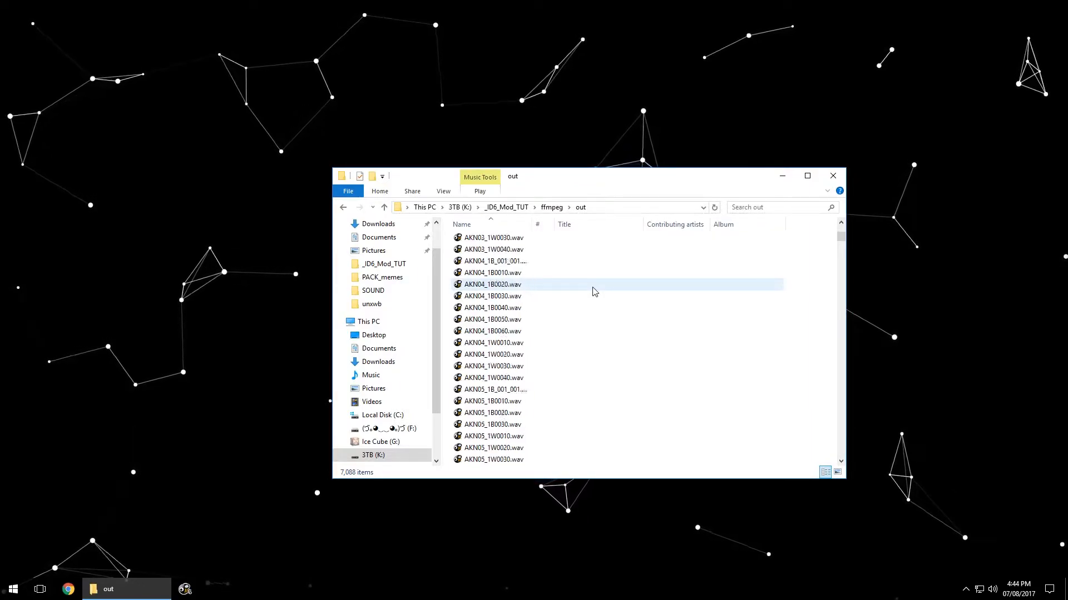
scroll(593, 291, "up", 5)
left_click(592, 291)
scroll(592, 291, "up", 3)
scroll(489, 352, "up", 4)
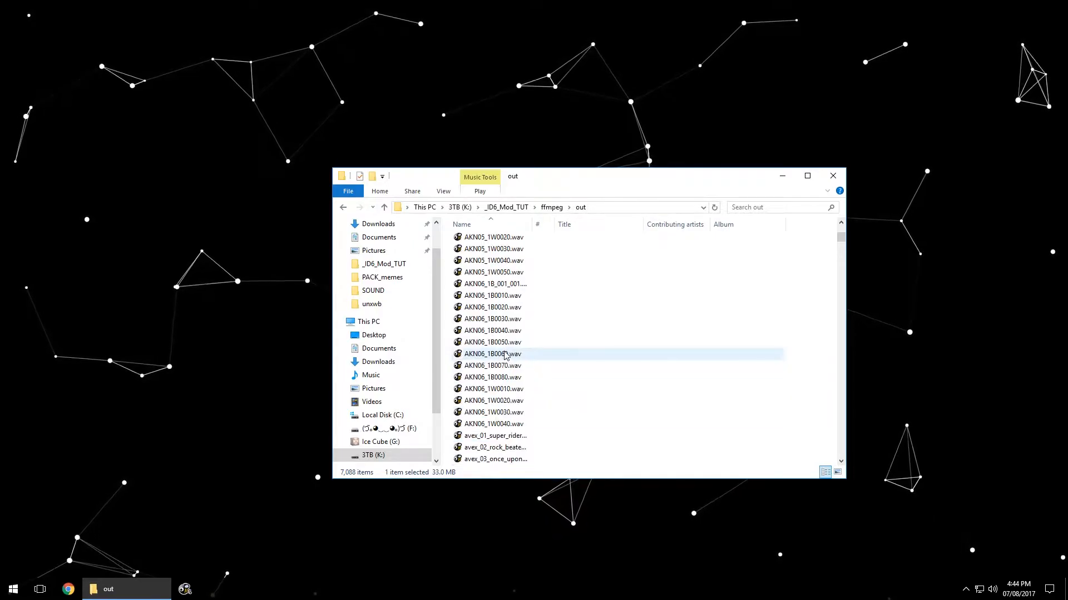
key("BackSpace")
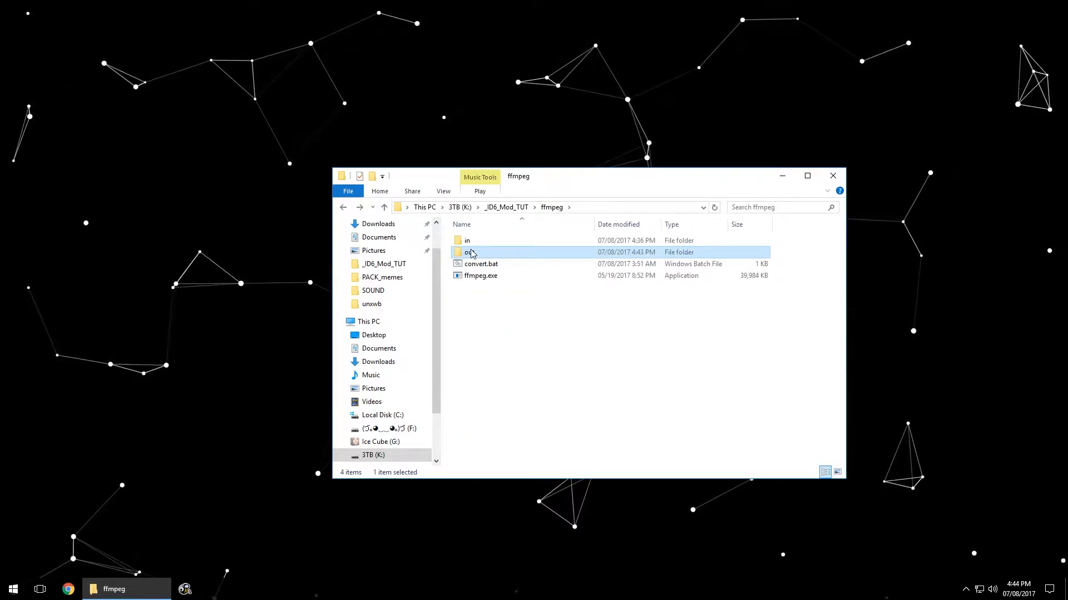
Step: Run the DXSDK_Mar09.exe installer from _ID6_Mod_TUT and proceed to its installation options, declining the Customer Experience Improvement Program
left_click(510, 326)
left_click(523, 208)
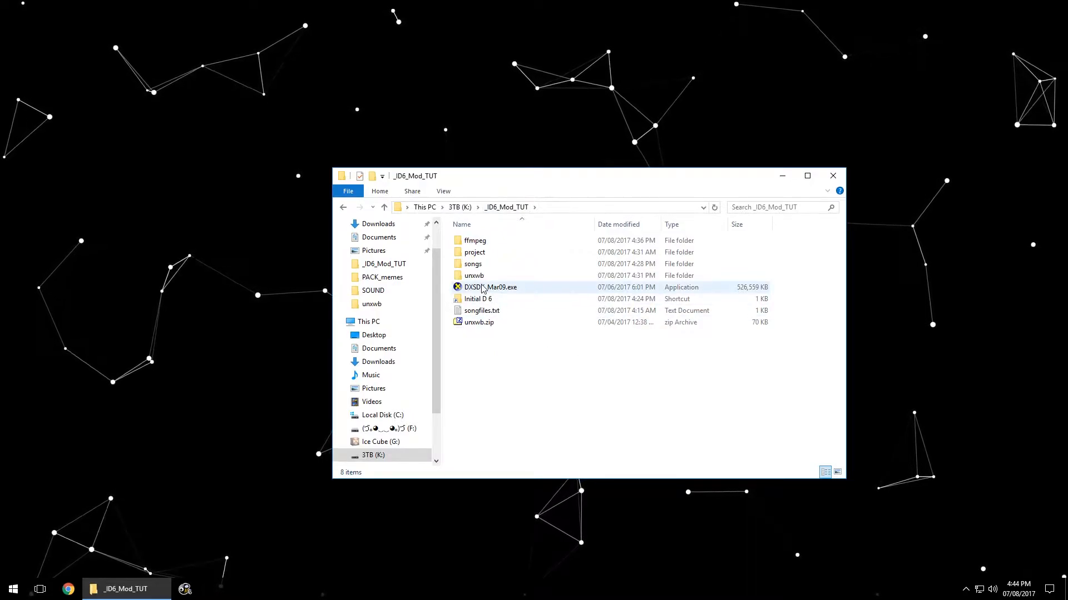
left_click(494, 290)
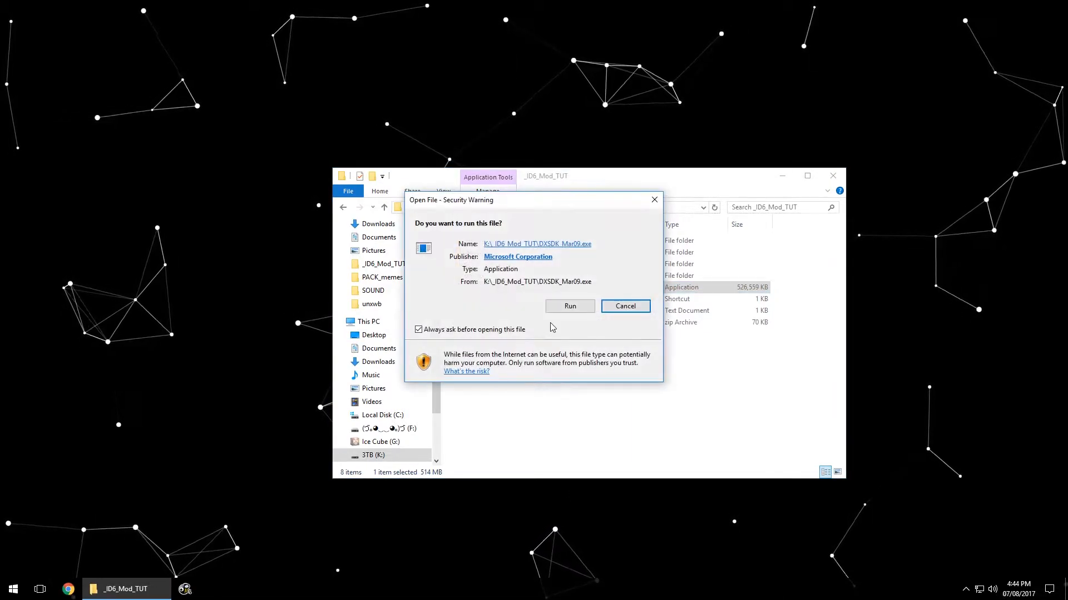
left_click(568, 306)
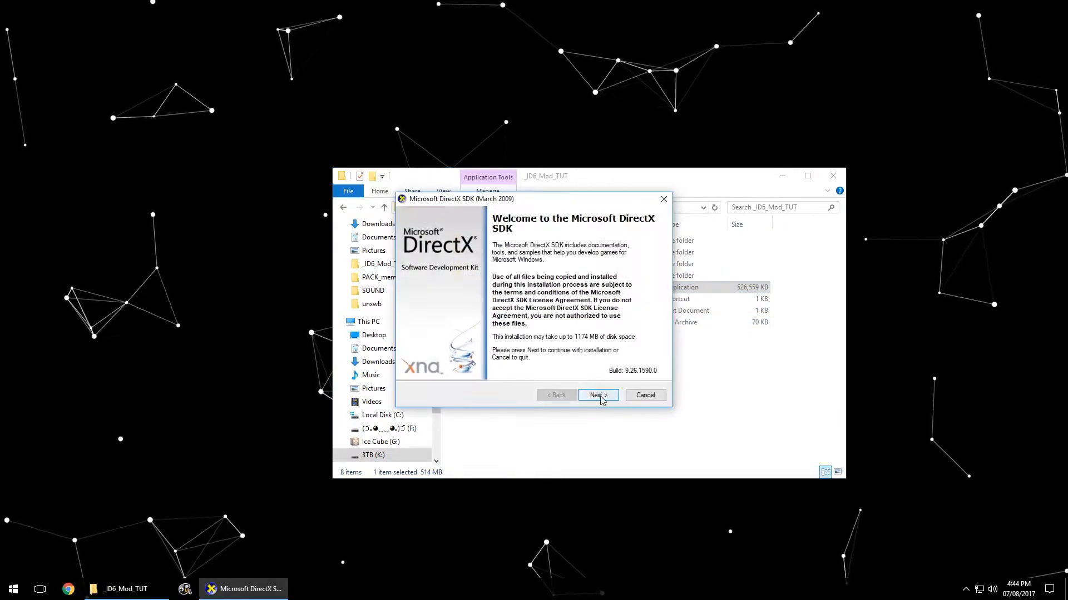
left_click(599, 395)
left_click(603, 396)
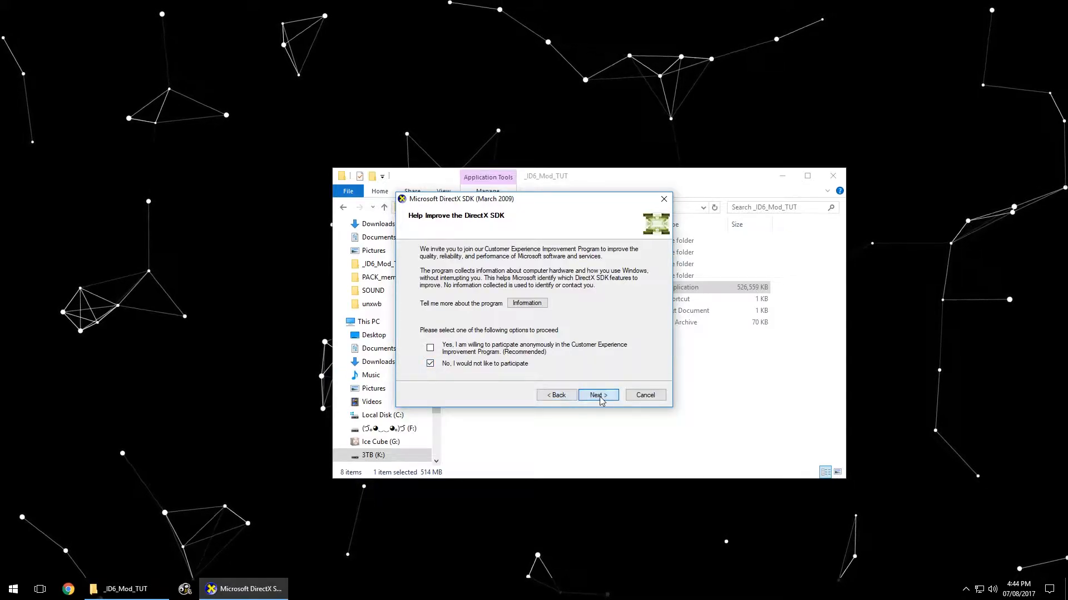
left_click(600, 398)
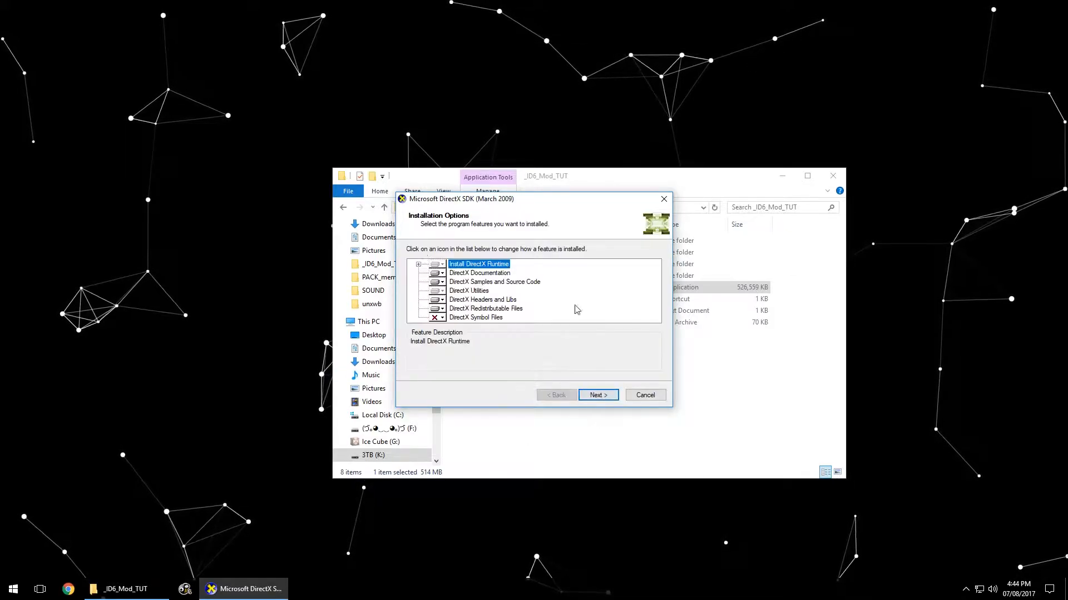
Step: Exclude DirectX Documentation, Samples and Source Code, Headers and Libs, and Redistributable Files from the installation
left_click(441, 275)
left_click(436, 282)
left_click(500, 318)
left_click(436, 299)
left_click(501, 335)
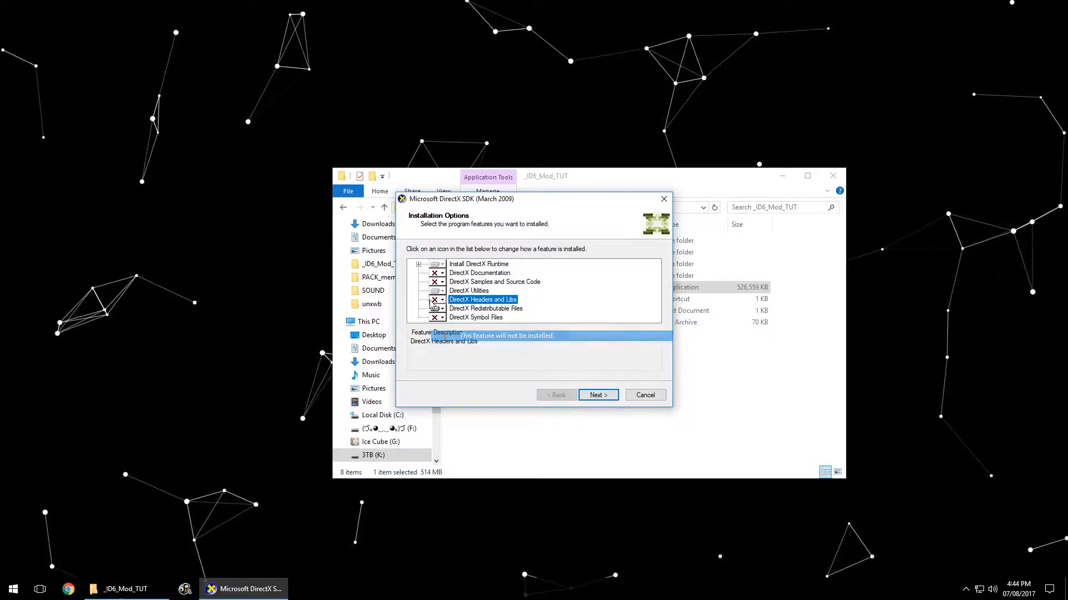
left_click(436, 309)
left_click(501, 344)
Step: Inspect the DirectX Utilities and DirectX Runtime features, and cancel the DirectX SDK installation
left_click(454, 291)
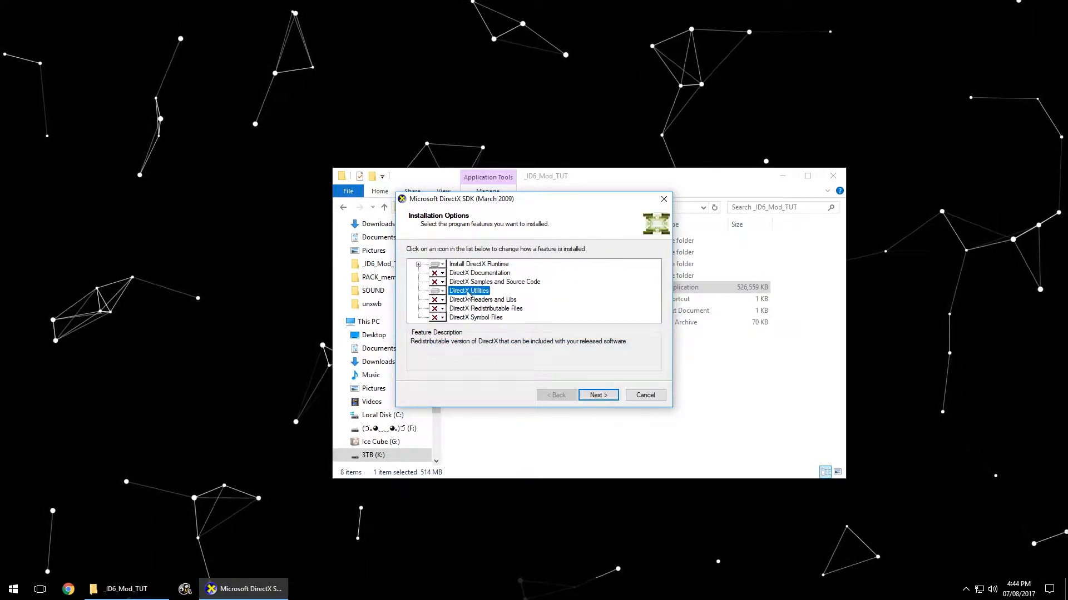
left_click(466, 265)
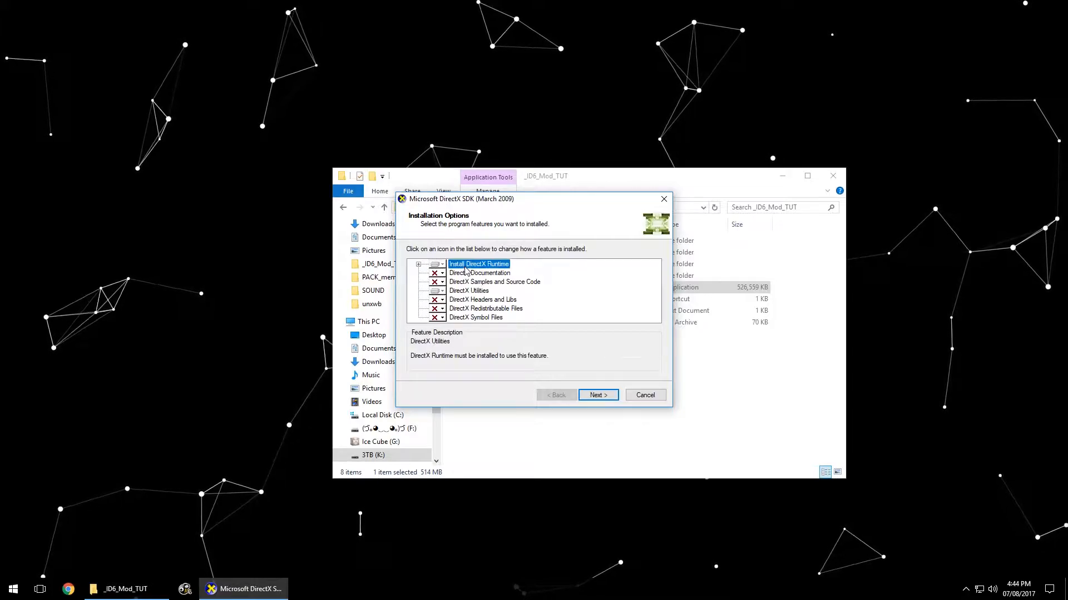
left_click(419, 265)
left_click(419, 265)
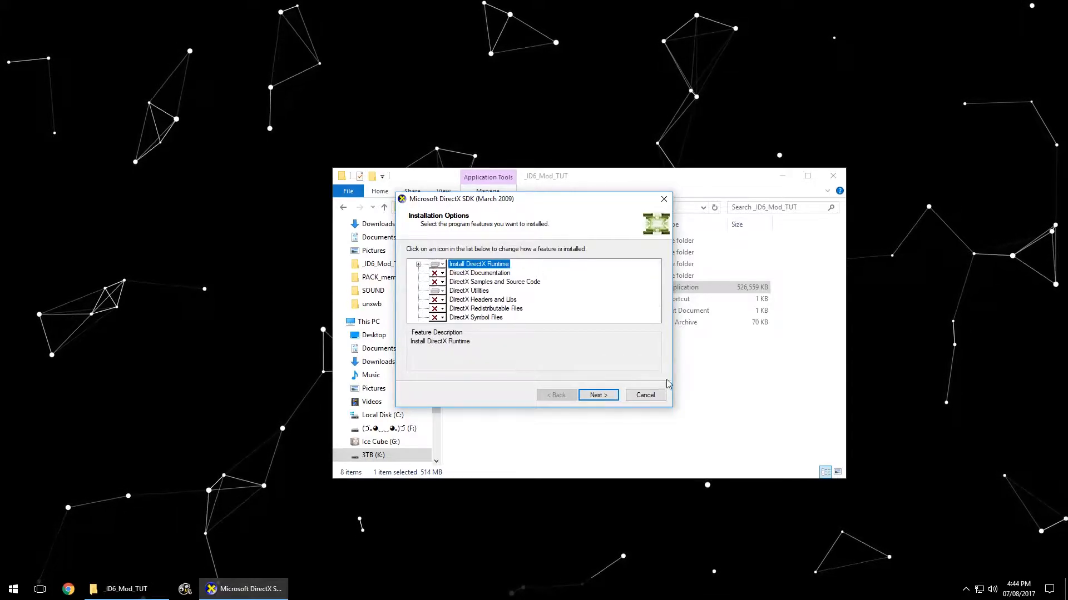
left_click(632, 396)
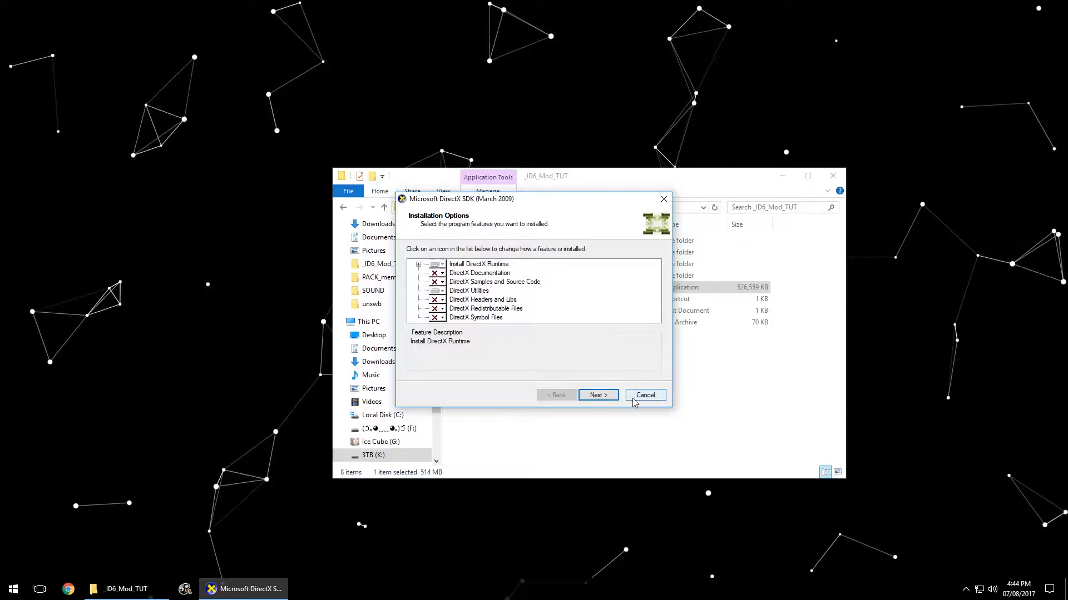
left_click(554, 328)
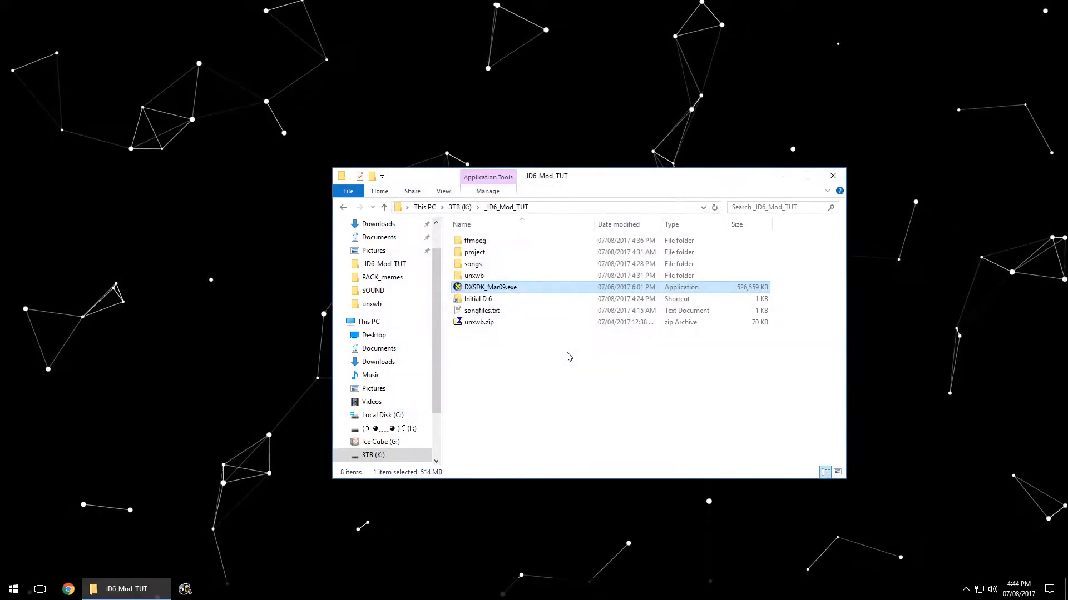
Step: Launch the Microsoft Cross-Platform Audio Creation Tool (XACT)
key("super")
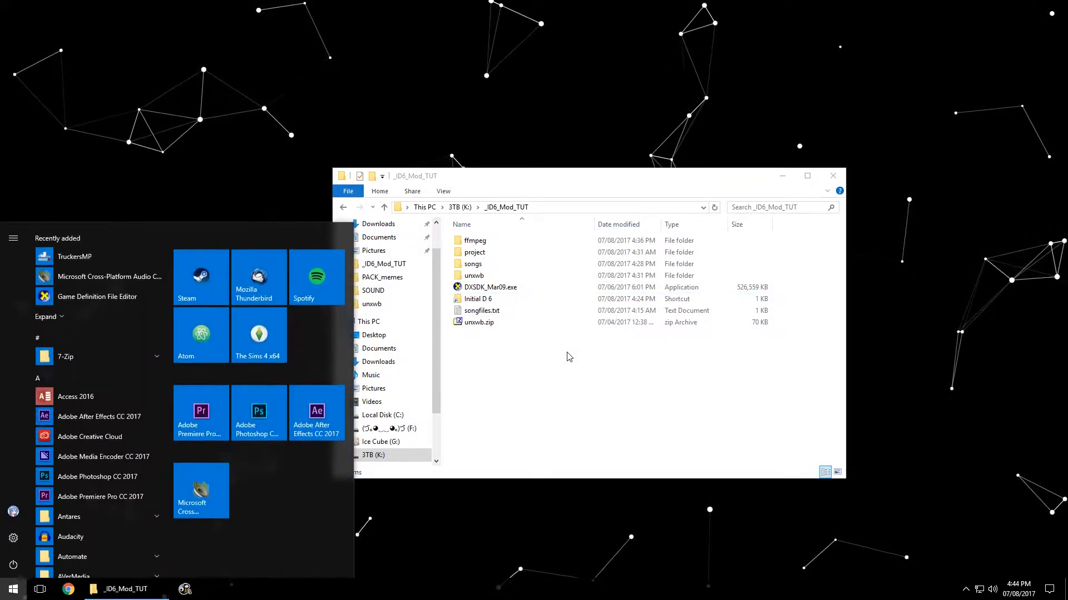
left_click(69, 284)
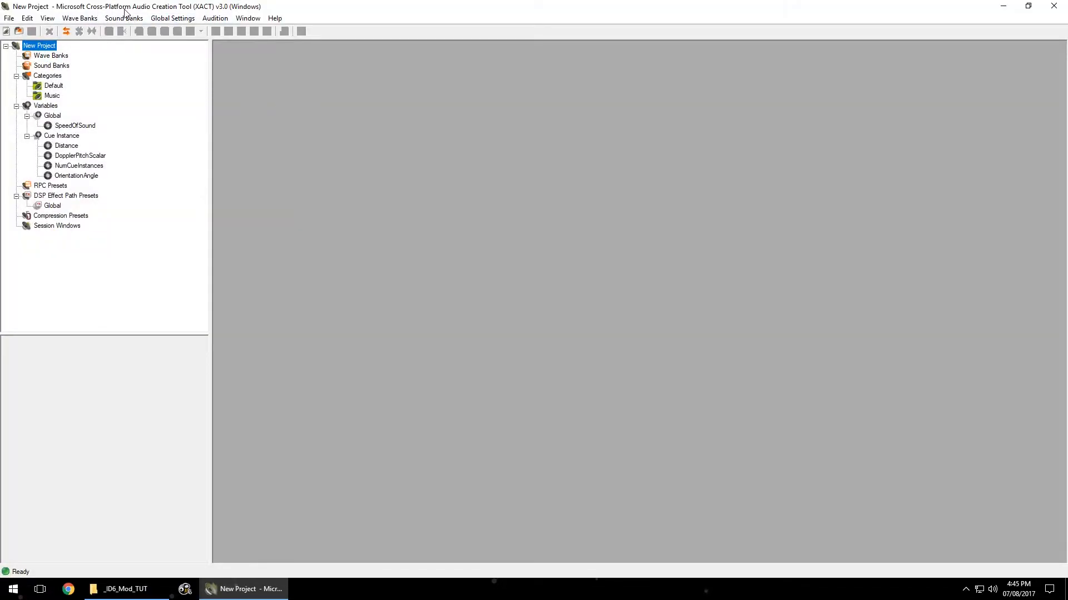
Step: Create a new XACT project named id6 in the project folder inside K:\_ID6_Mod_TUT
left_click(8, 31)
key("alt+Tab")
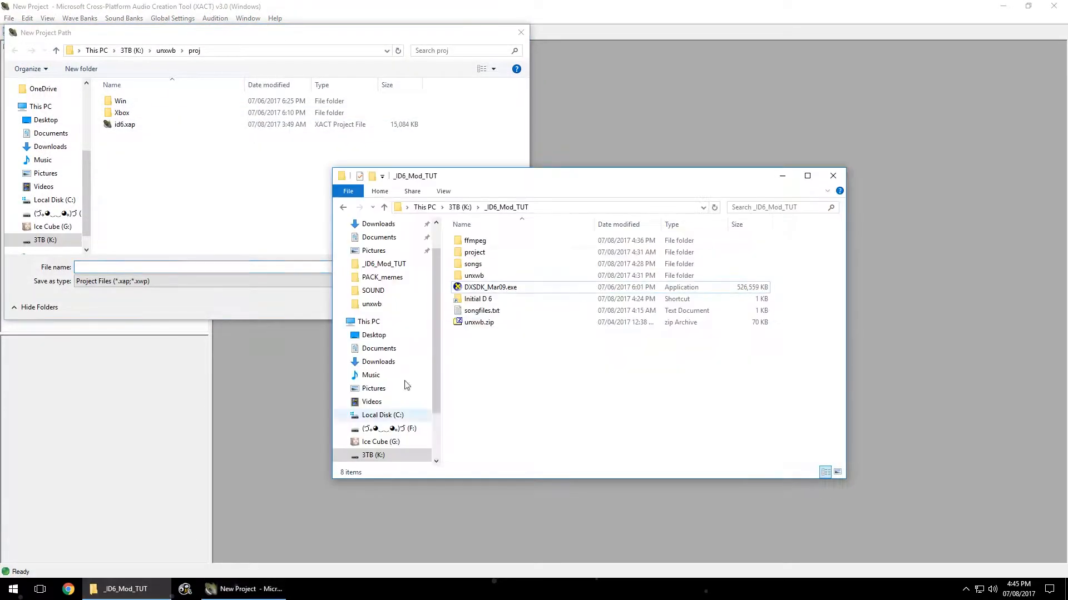
left_click(562, 207)
key("ctrl+c")
left_click(284, 51)
key("ctrl+v")
key("Return")
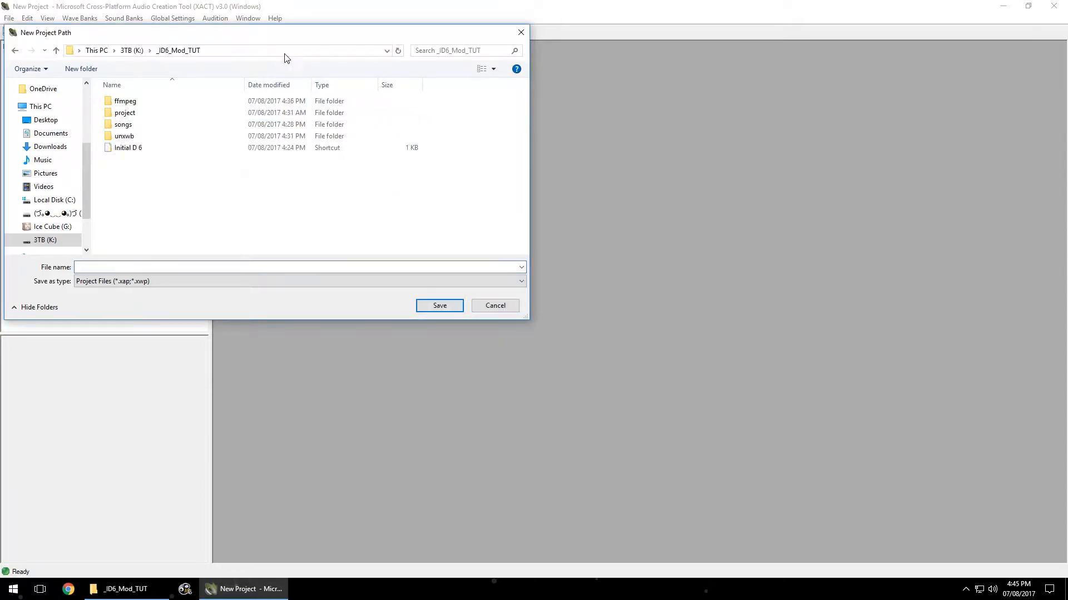
double_click(125, 112)
left_click(173, 266)
type("id6")
key("Return")
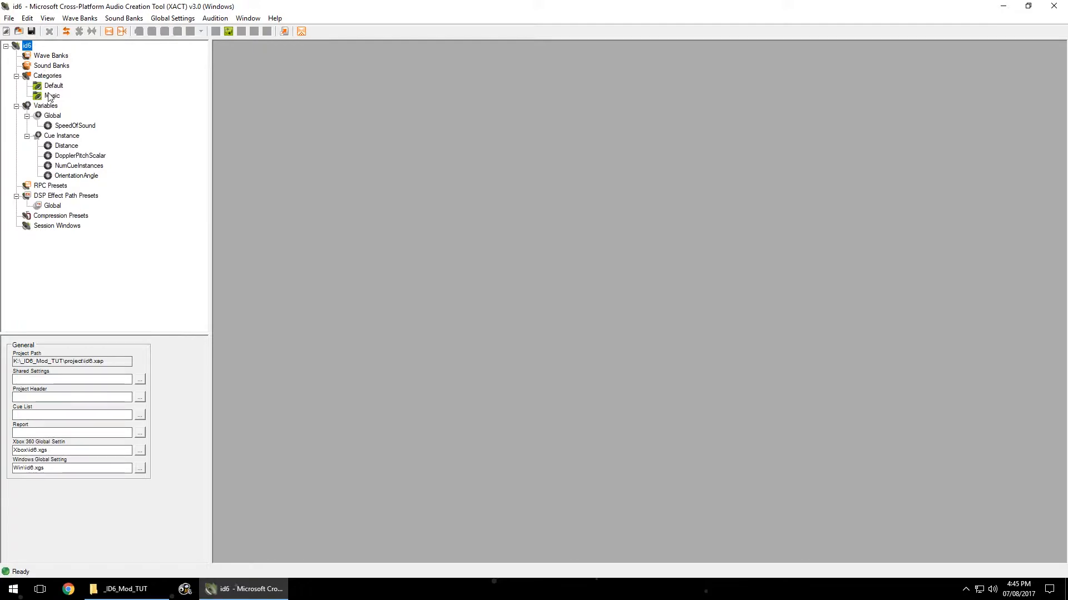
Step: Create a compression preset with the default name and set its Windows ADPCM samples per block to 32
left_click(51, 217)
right_click(51, 218)
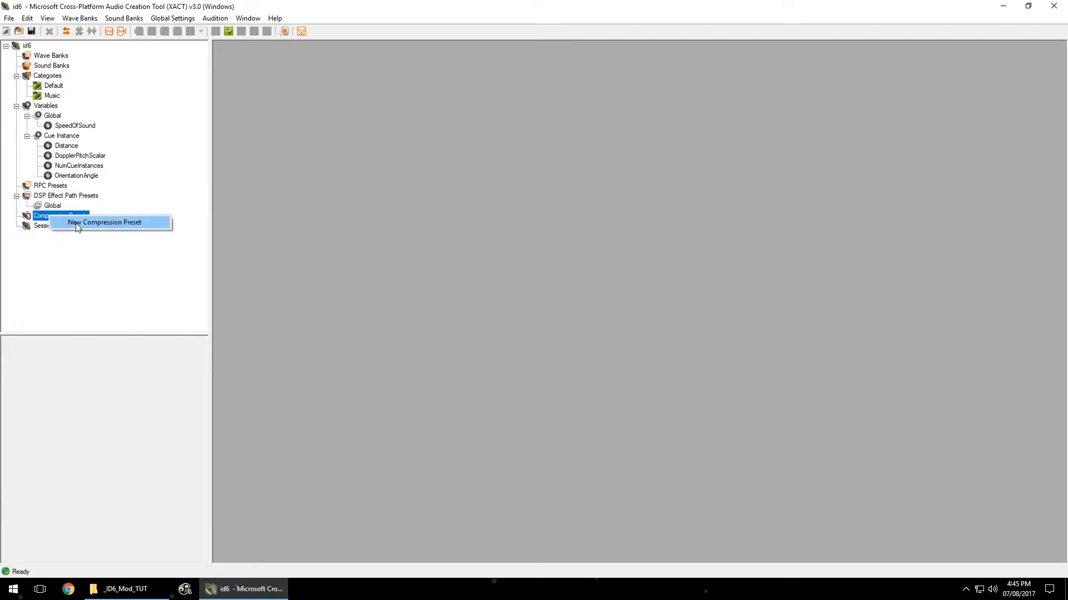
left_click(76, 223)
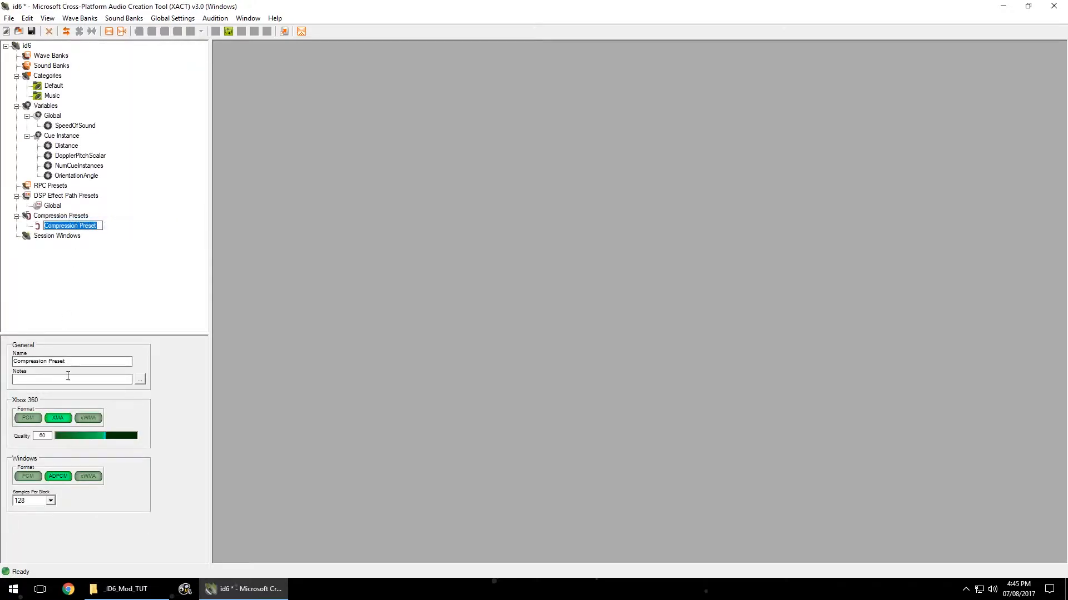
left_click(58, 310)
left_click(50, 501)
left_click(48, 510)
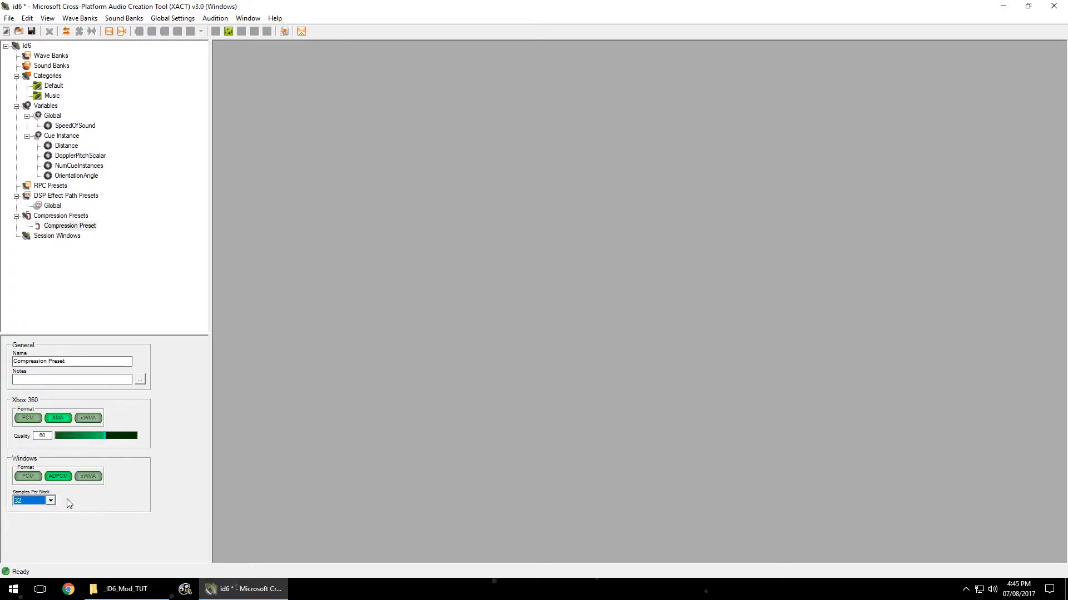
left_click(51, 501)
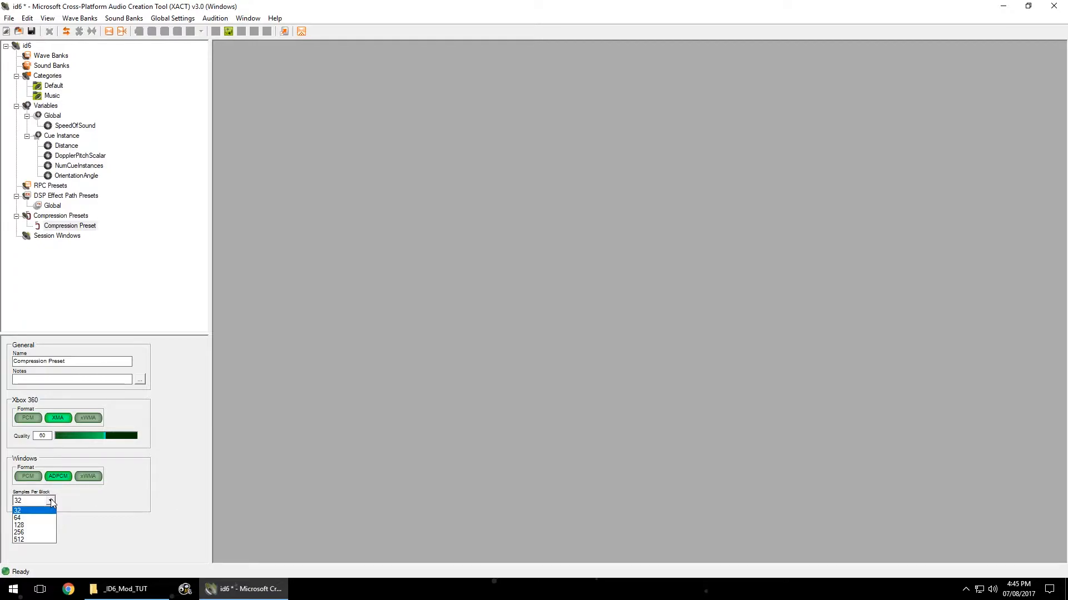
left_click(85, 504)
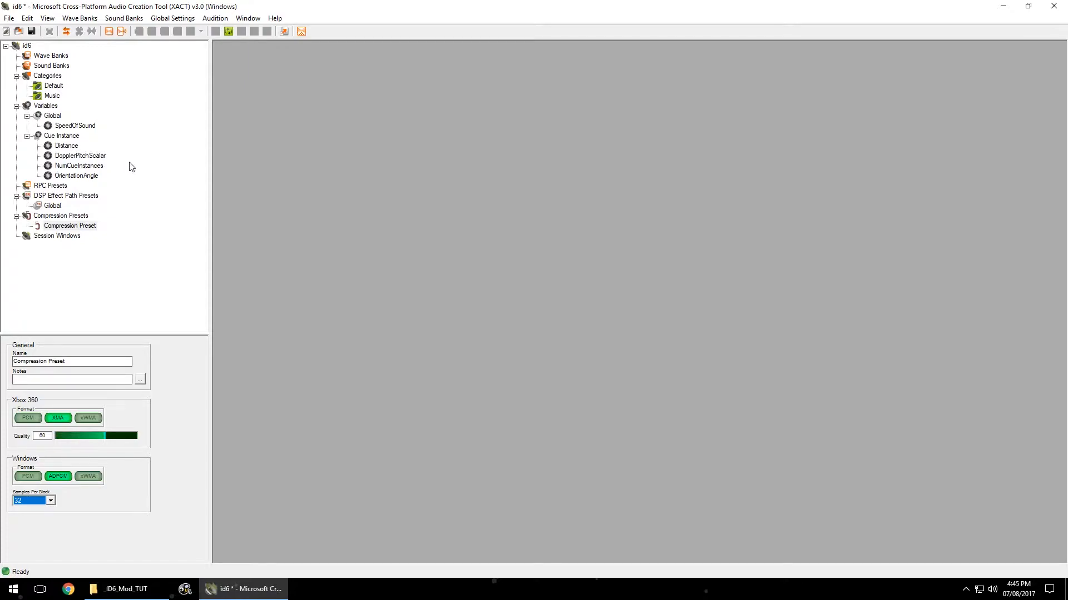
left_click(50, 502)
left_click(36, 510)
left_click(125, 588)
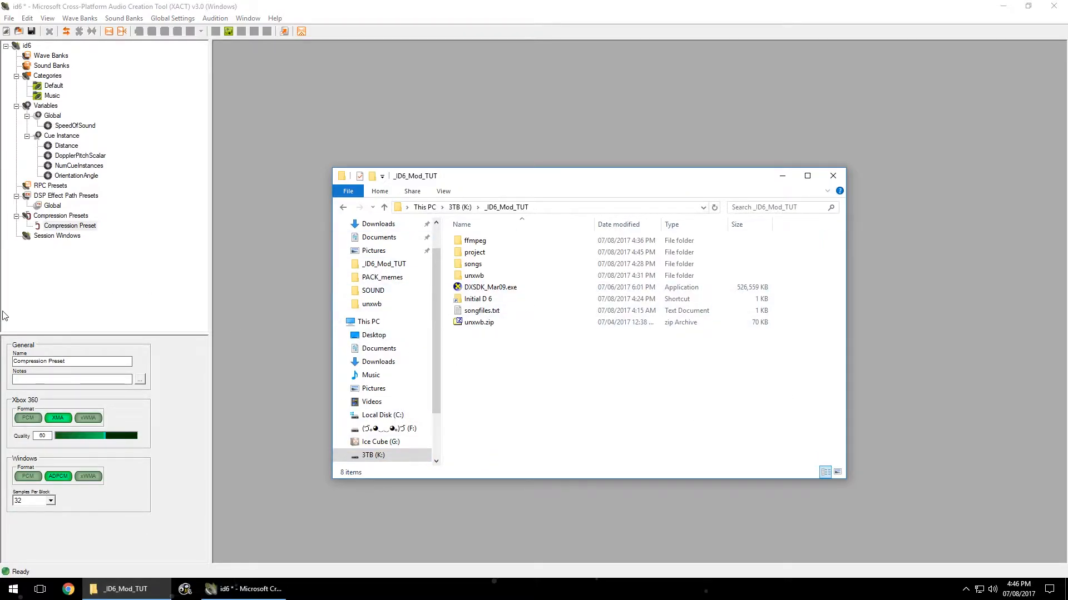
double_click(475, 240)
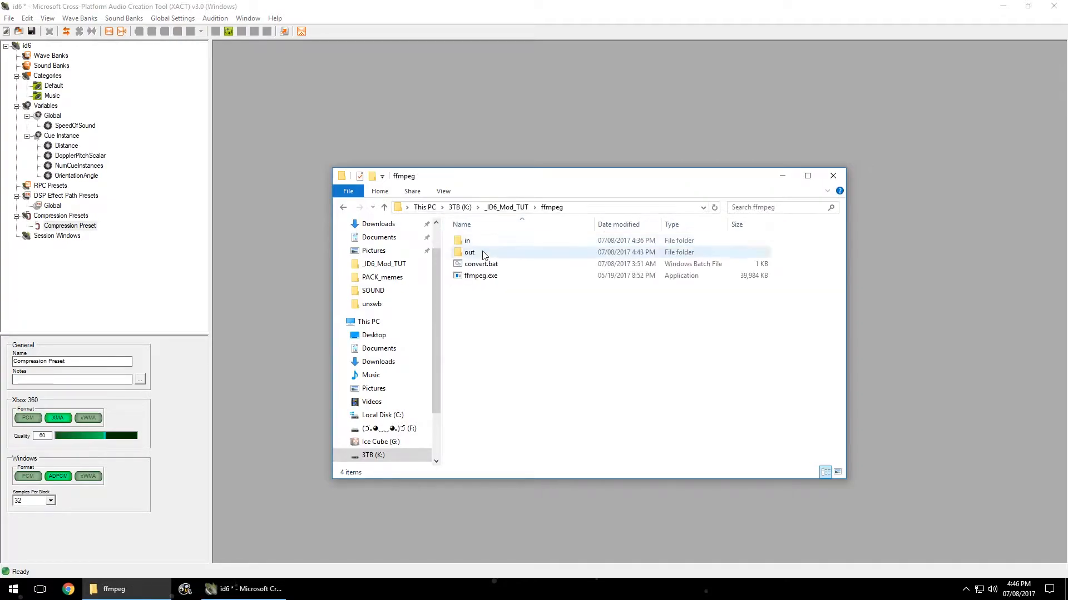
key("alt+Left")
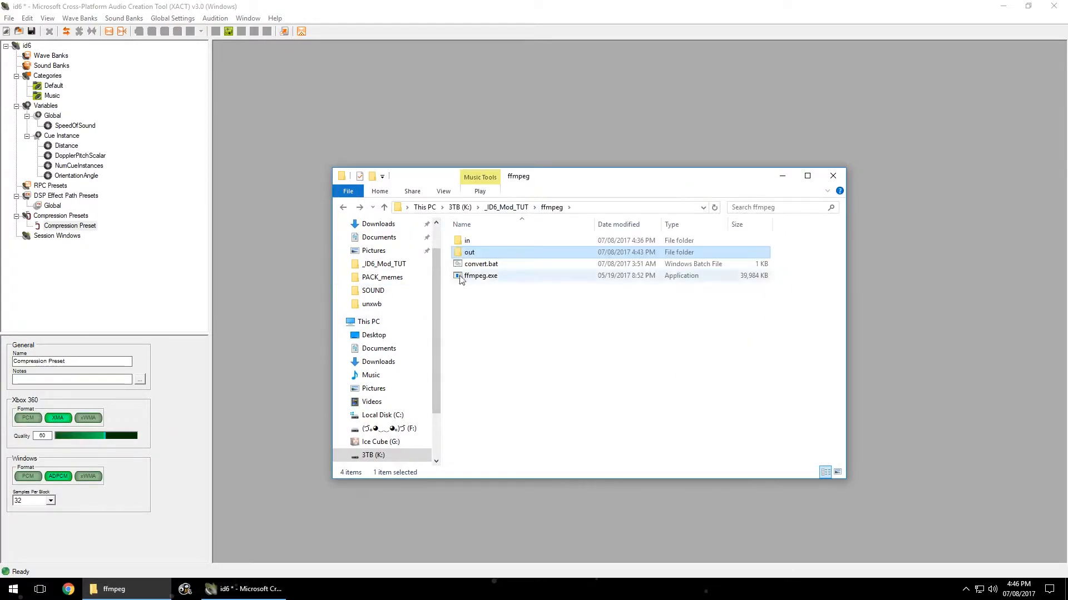
key("alt+Left")
left_click(50, 501)
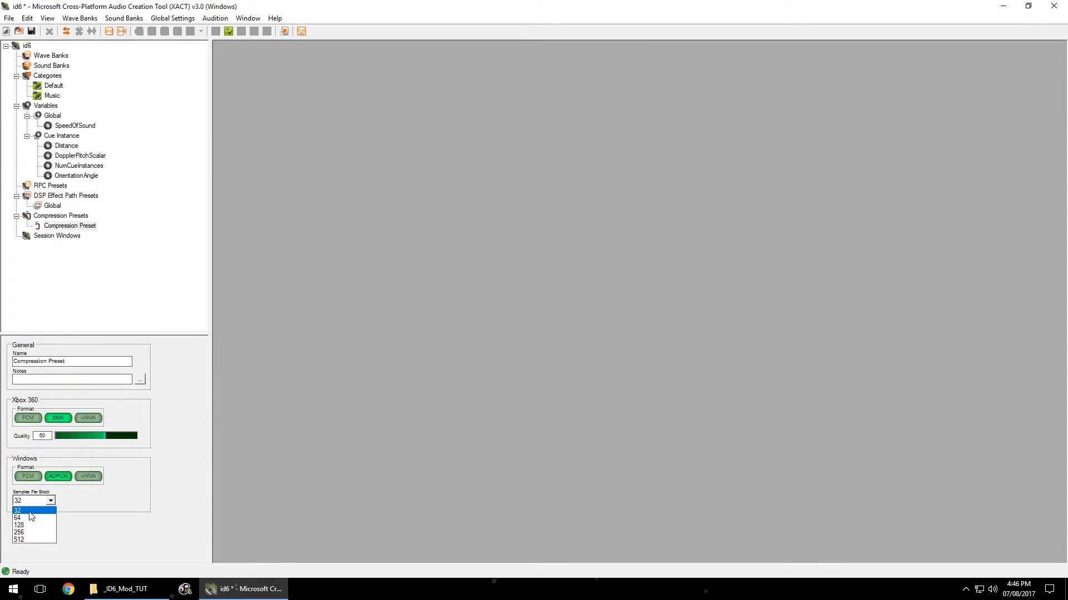
left_click(109, 517)
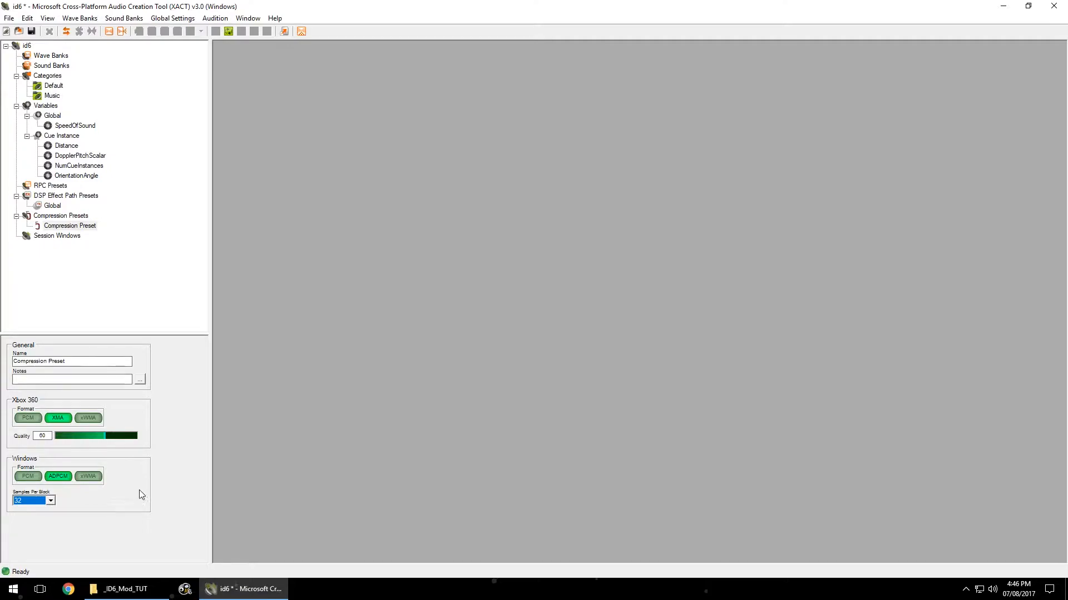
Step: Create a new wave bank named Inid6
right_click(46, 57)
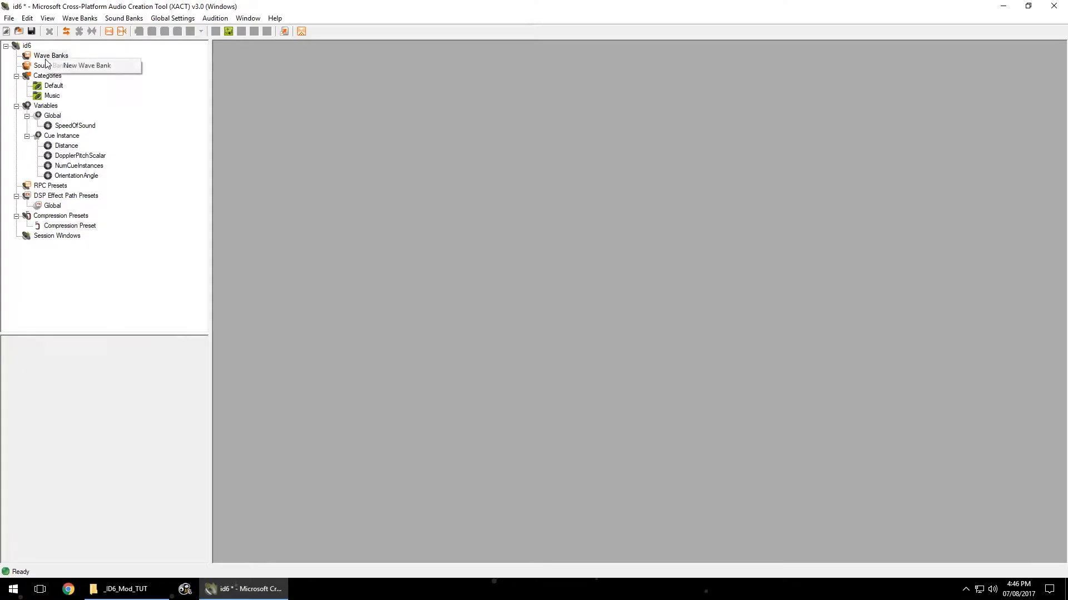
left_click(35, 57)
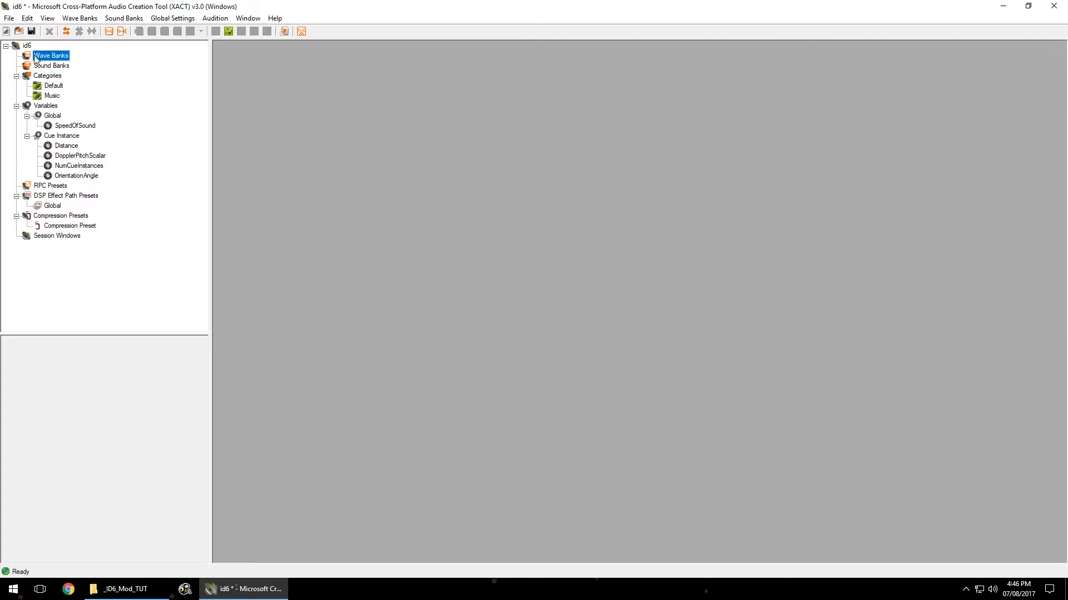
right_click(45, 60)
left_click(83, 61)
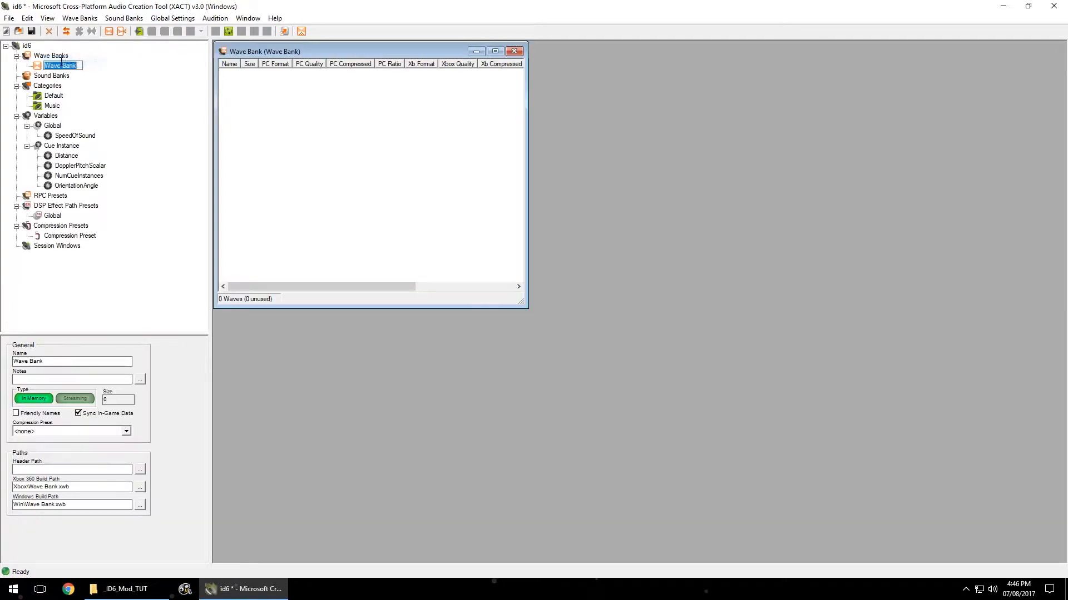
type("Inid6")
key("Return")
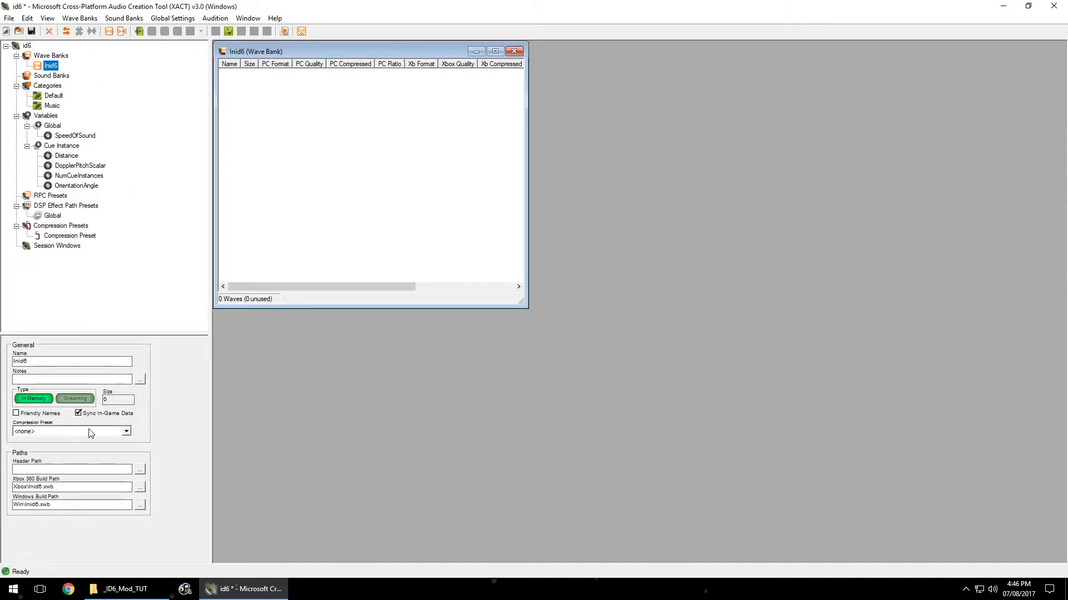
Step: Assign the Compression Preset to the Inid6 wave bank and set the bank's type to Streaming
left_click(126, 432)
left_click(106, 449)
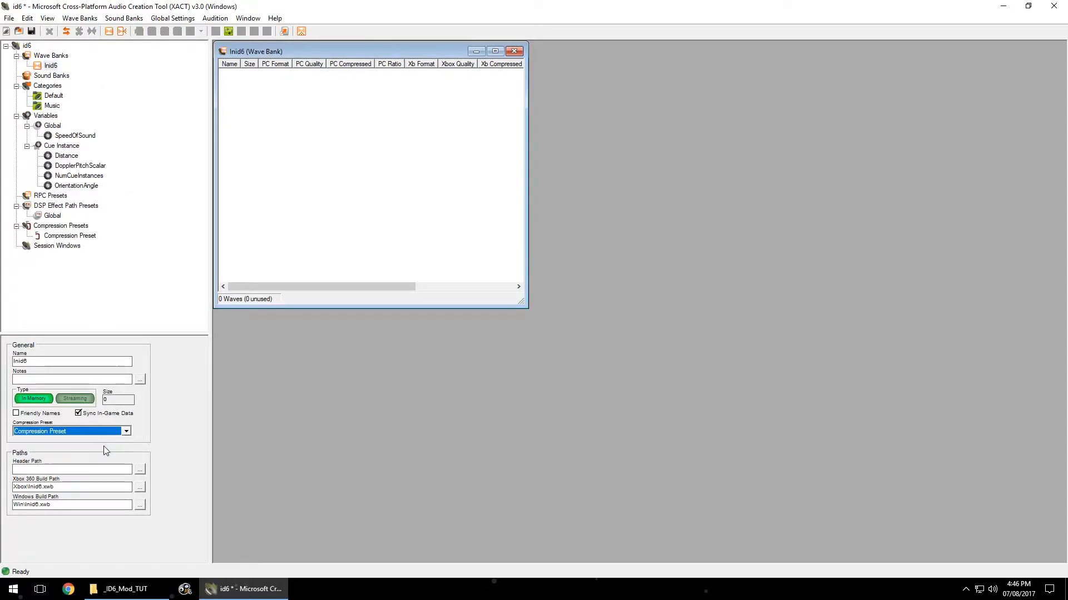
left_click(32, 362)
double_click(32, 362)
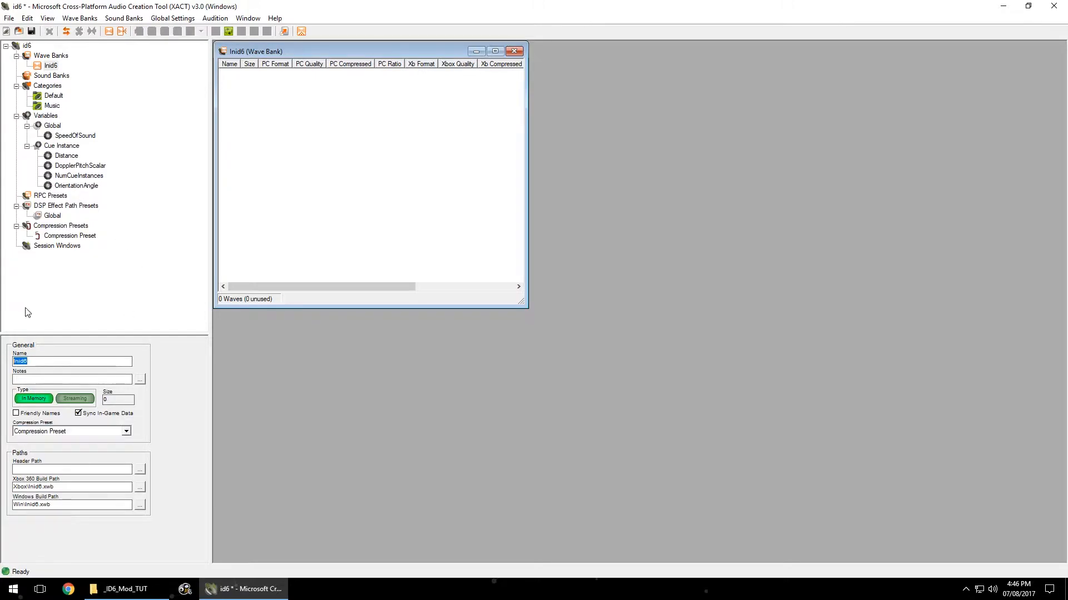
left_click(87, 432)
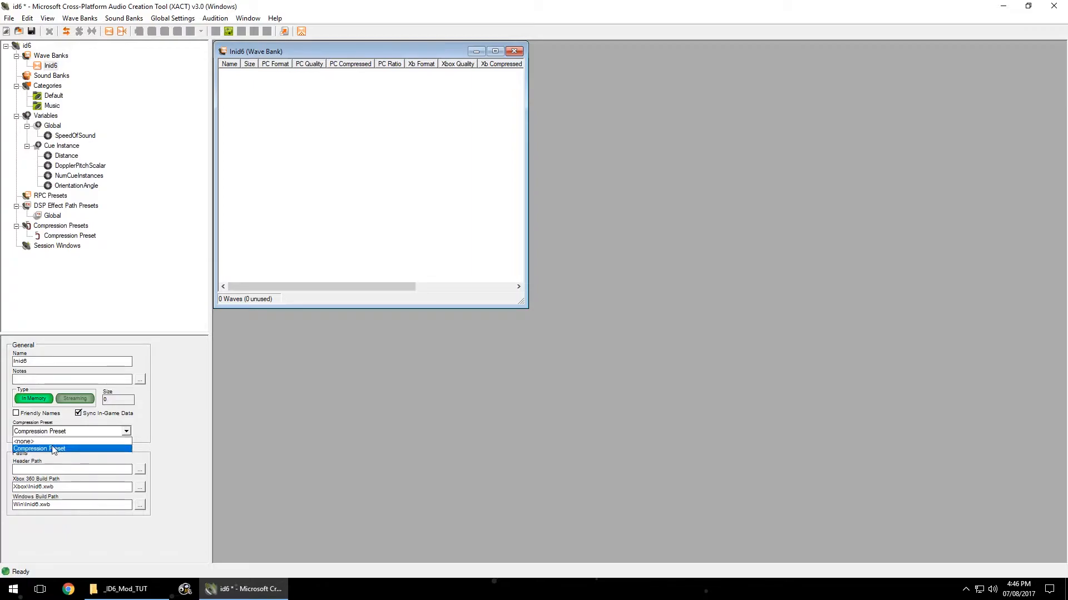
left_click(54, 449)
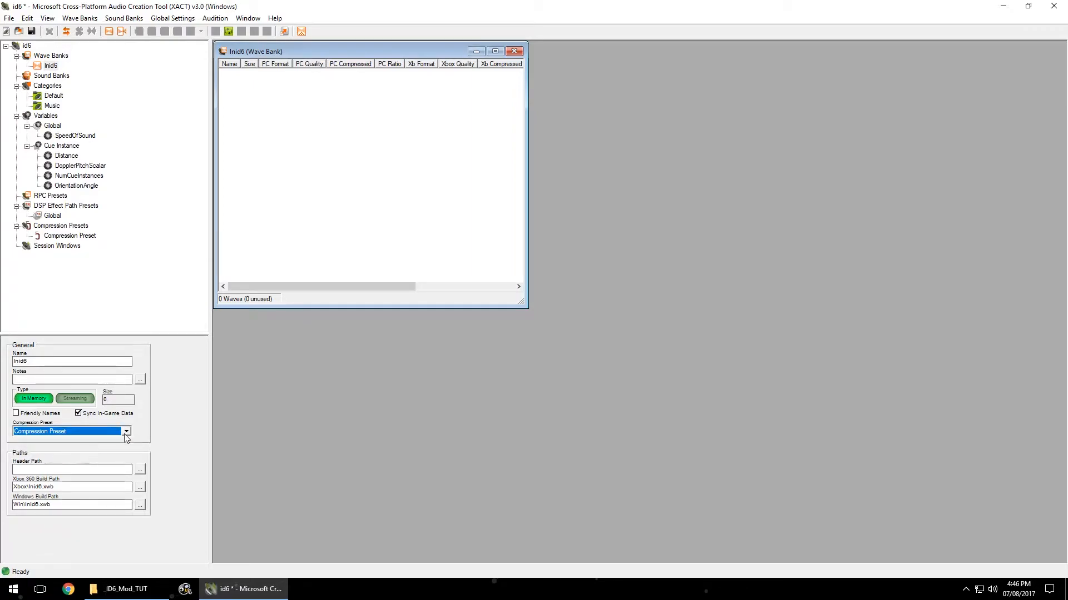
left_click(68, 400)
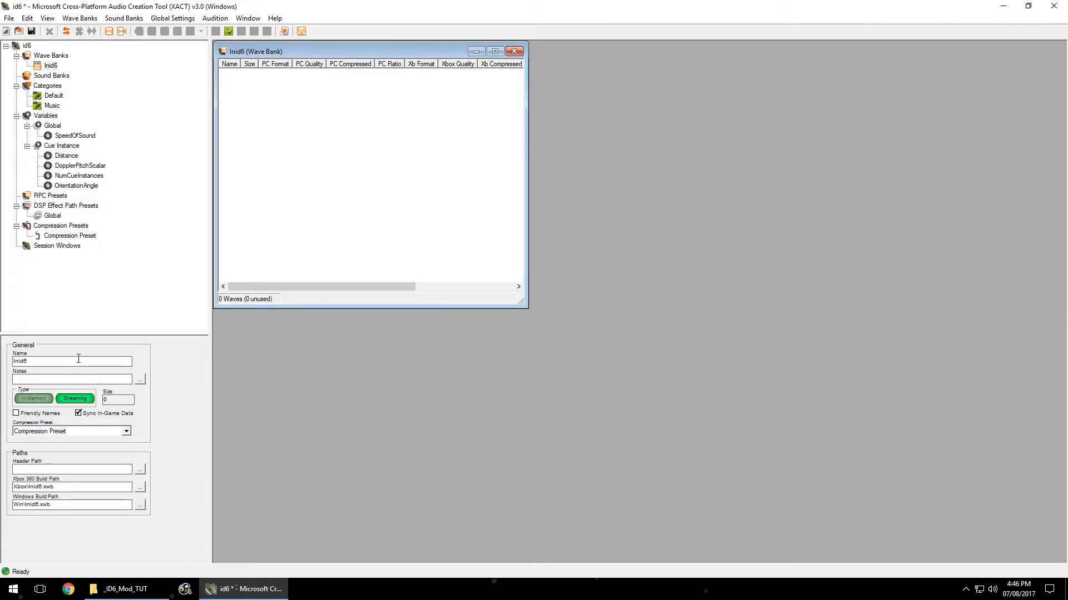
Step: Create a new sound bank named Inid6
right_click(56, 76)
left_click(91, 84)
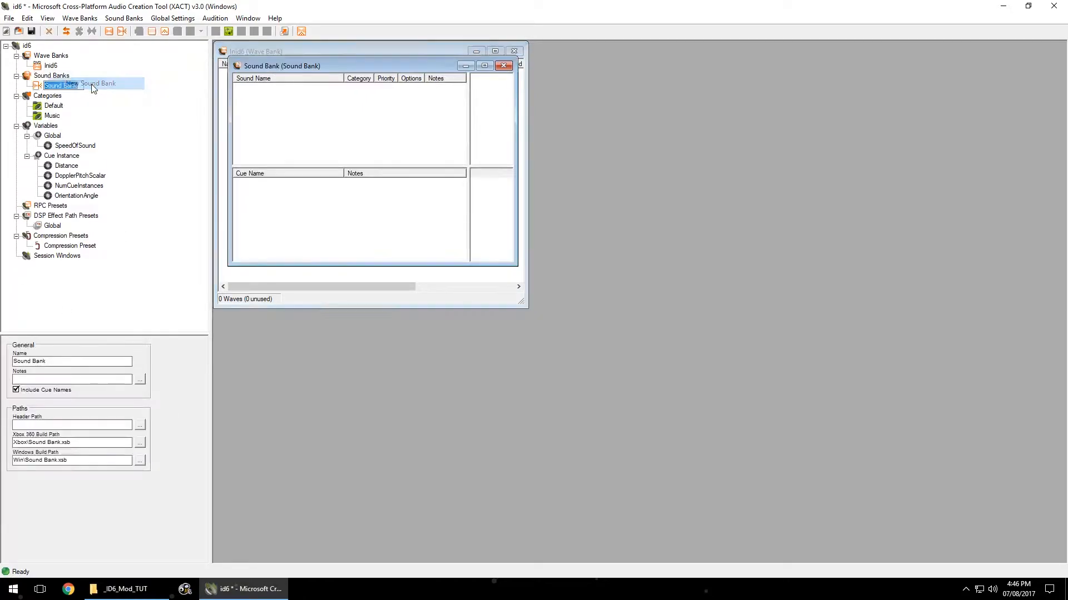
type("Iniu")
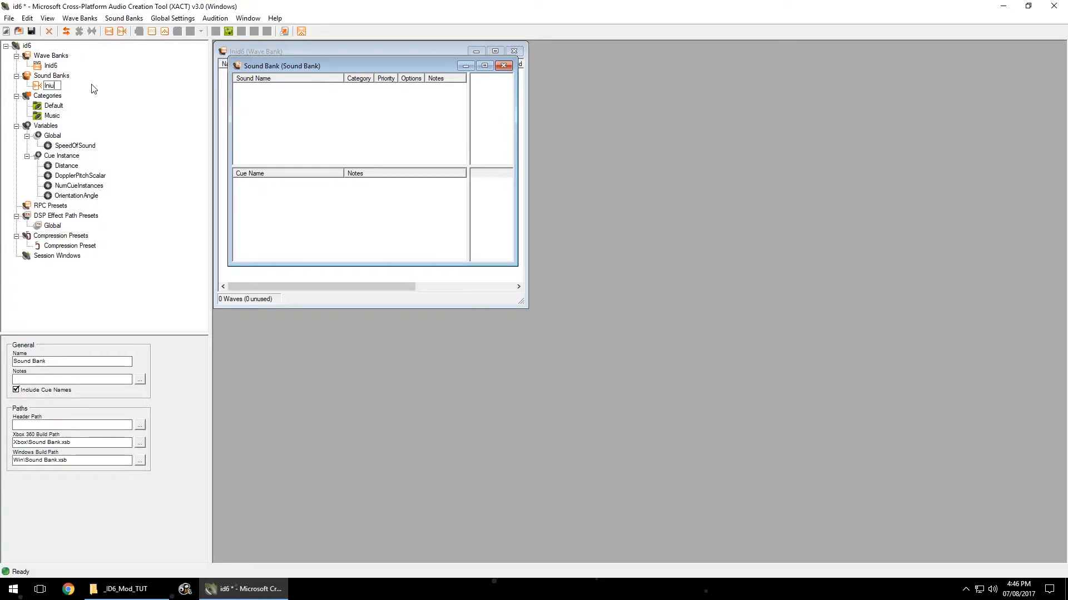
type("6")
key("Return")
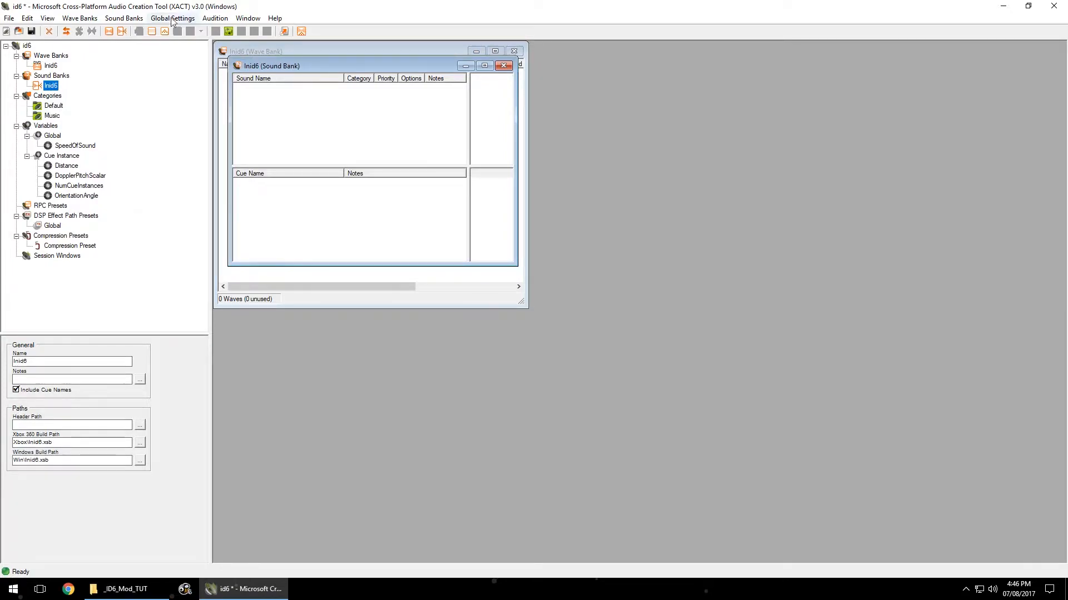
Step: Place the Inid6 sound bank window beside the wave bank window, enlarge it and give its sound list more height
left_click_drag(418, 66, 720, 52)
left_click_drag(828, 254, 1026, 373)
left_click_drag(748, 154, 762, 221)
Step: Add all the converted WAV files from the ffmpeg\out folder to the Inid6 wave bank
left_click(122, 588)
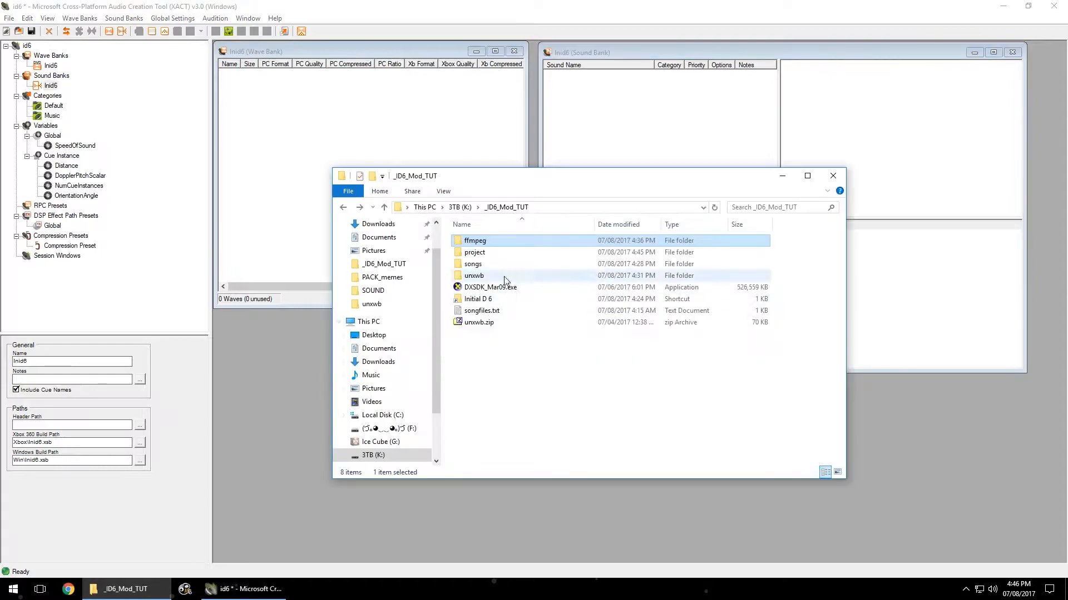
double_click(475, 240)
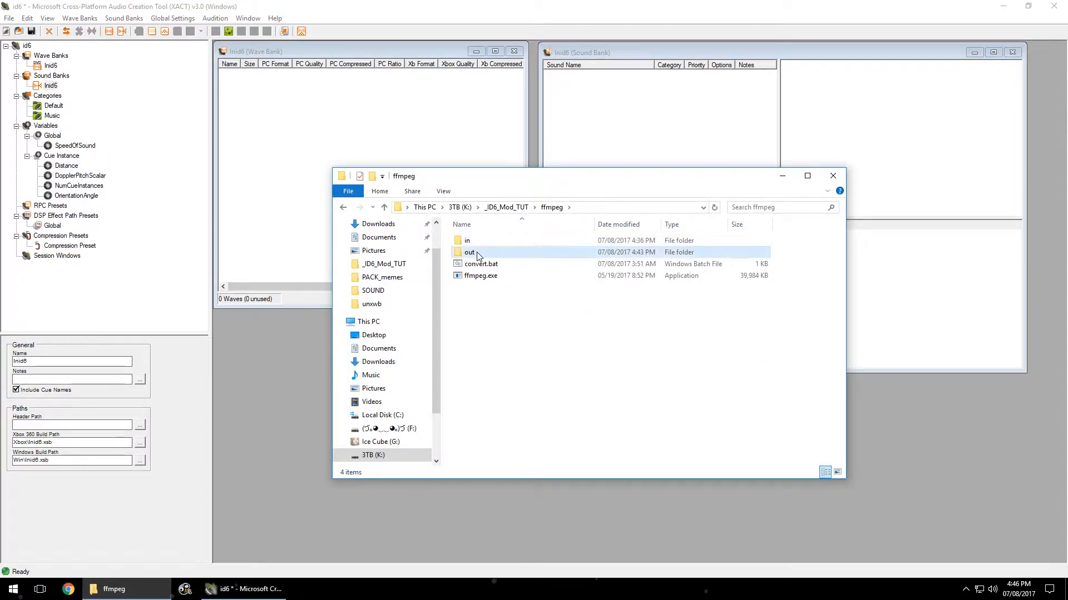
double_click(470, 253)
key("ctrl+a")
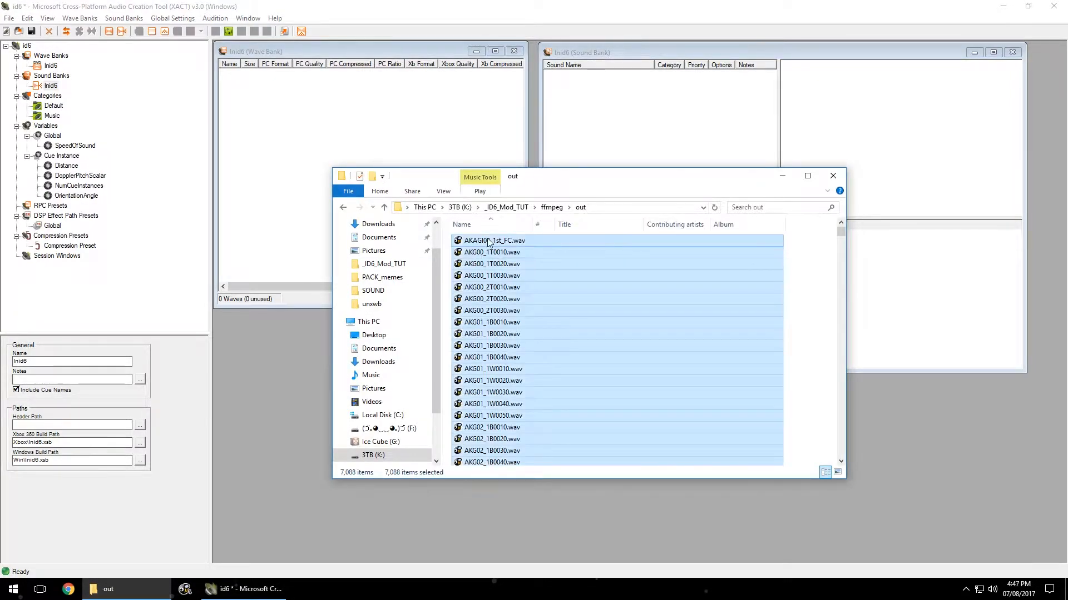
left_click(329, 126)
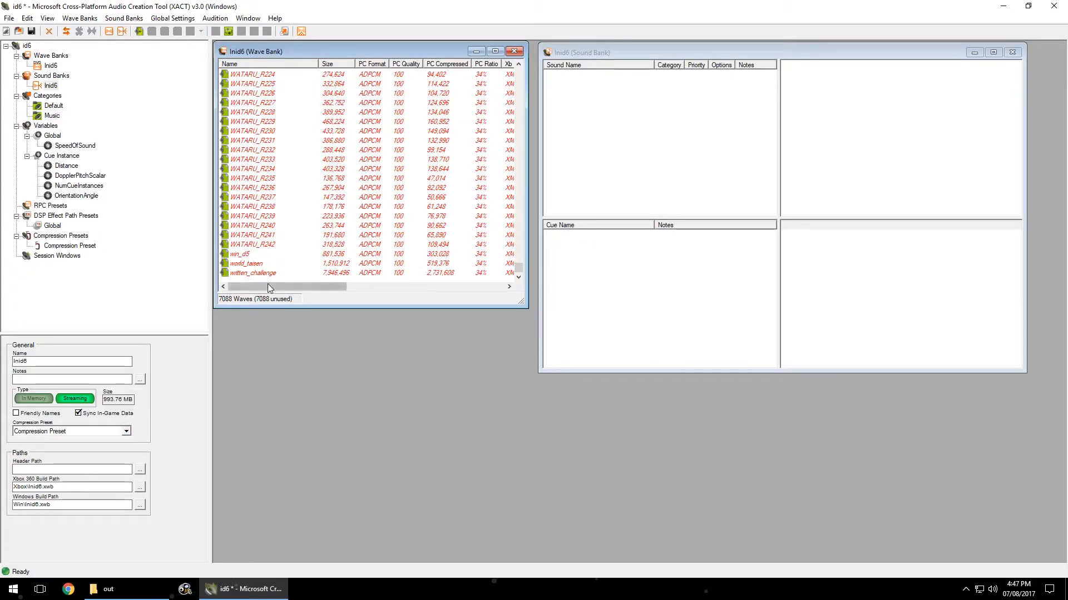
Step: Add all waves of the Inid6 wave bank to the Inid6 sound bank as sounds, and create cues from all those sounds
left_click_drag(518, 268, 518, 75)
scroll(305, 128, "up", 16)
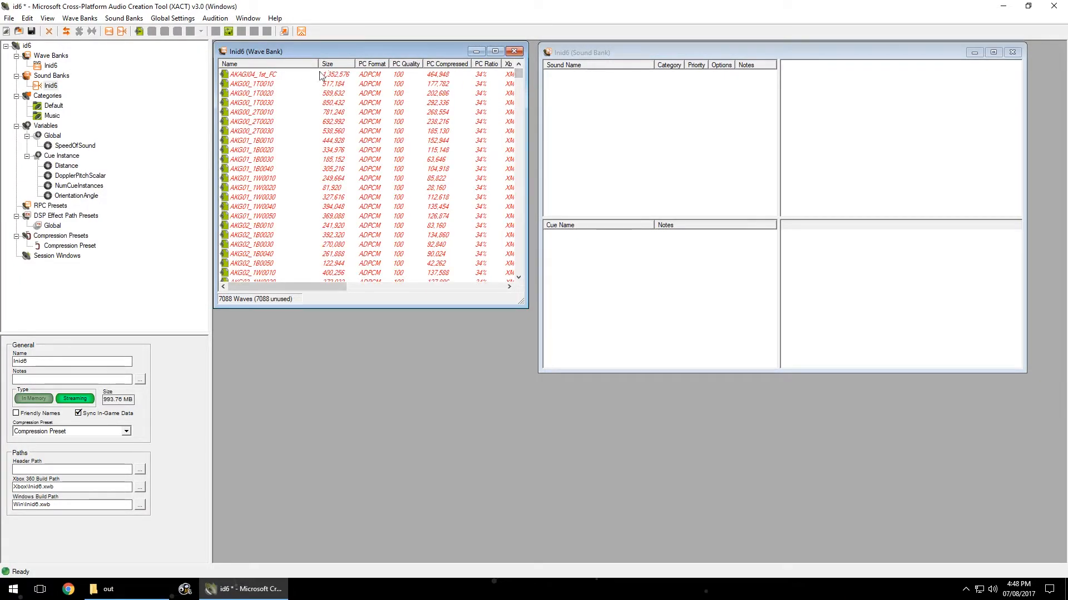
left_click(287, 75)
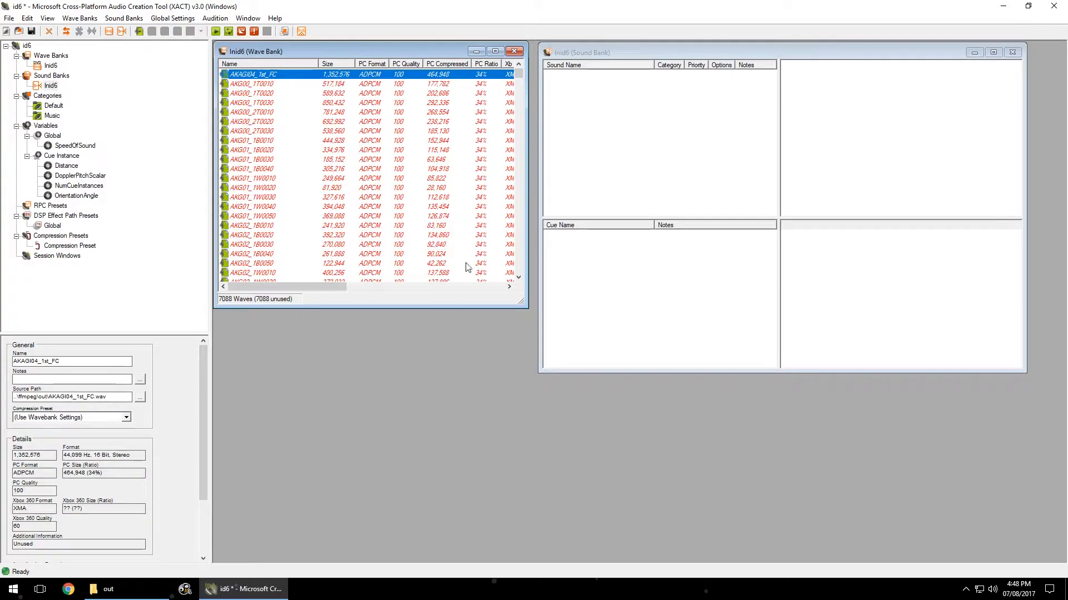
key("ctrl+a")
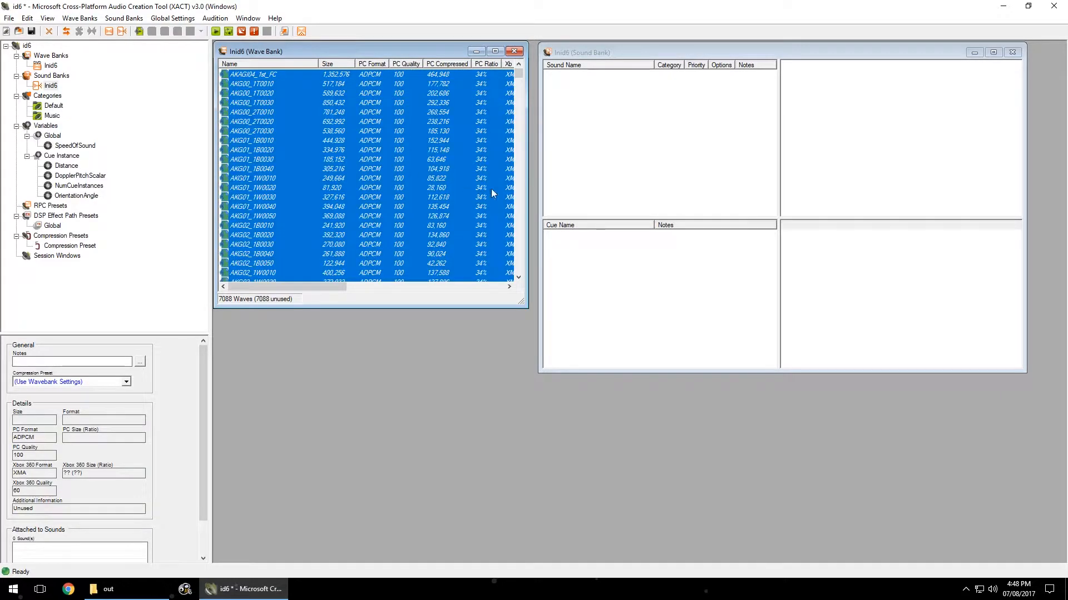
left_click(644, 107)
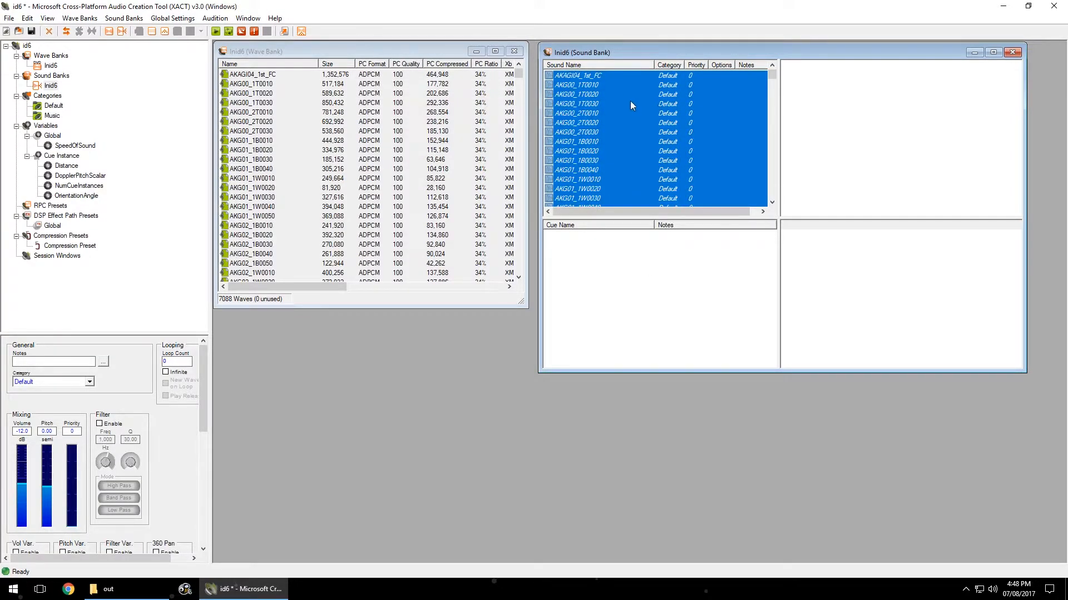
left_click(652, 267)
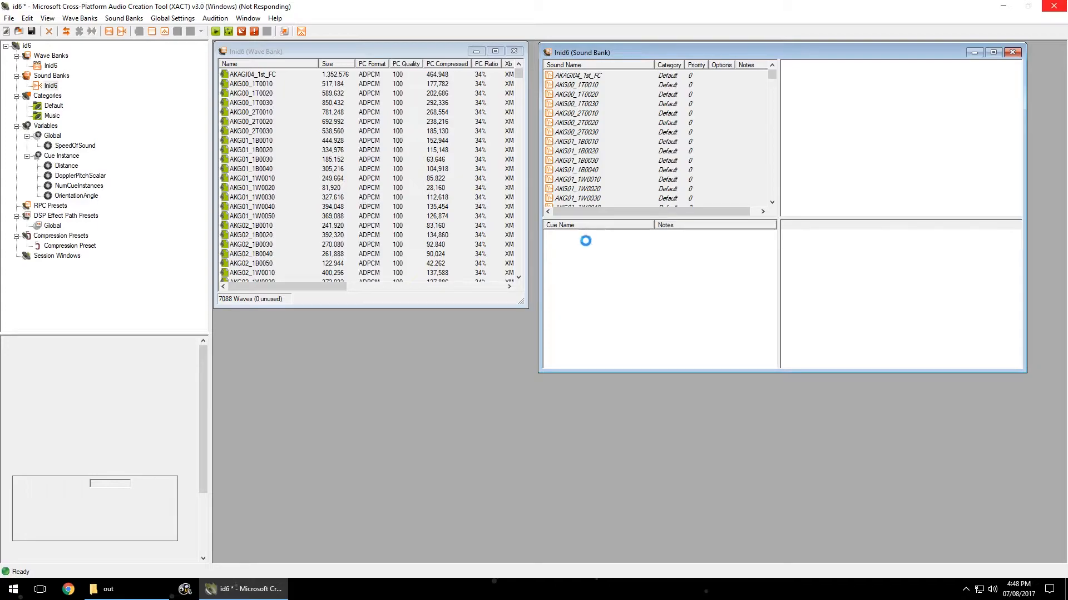
Step: Look through the MP3 files in the songs folder and its renamed subfolder
left_click(108, 588)
key("alt+Up")
key("alt+Up")
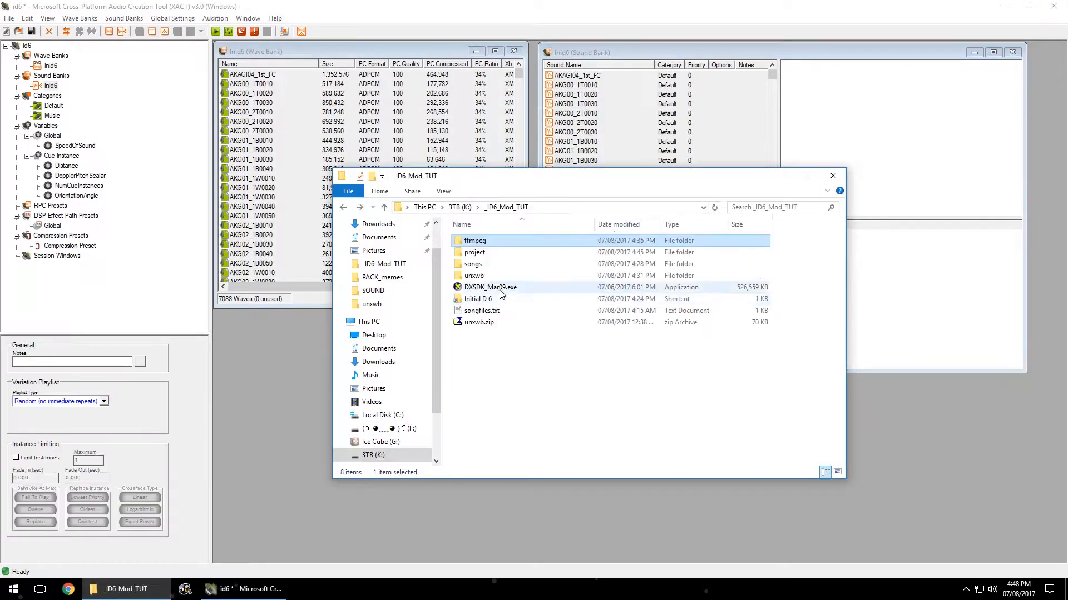
double_click(615, 315)
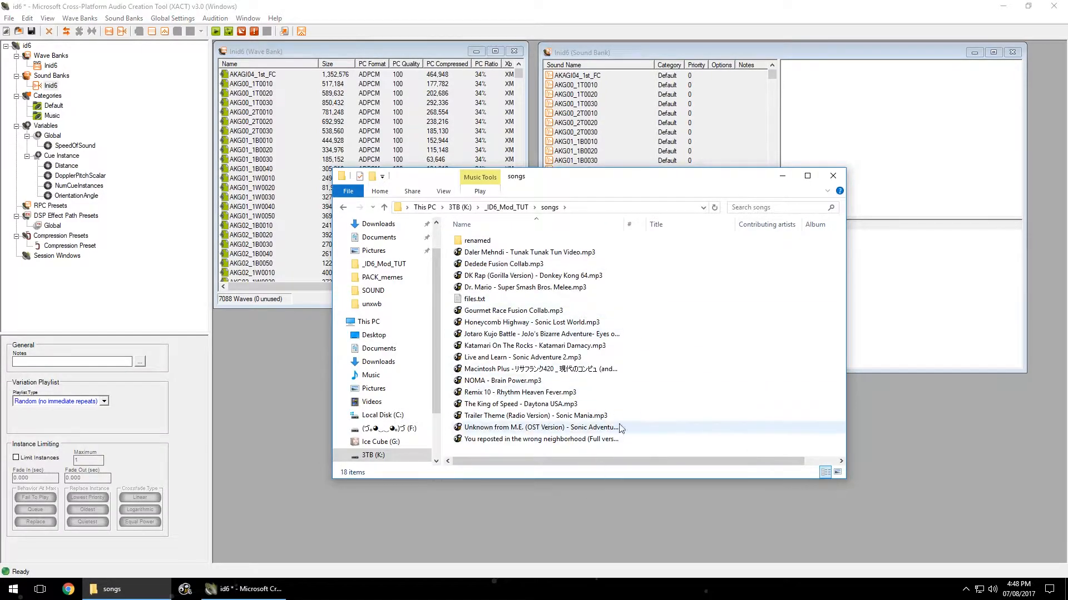
double_click(483, 241)
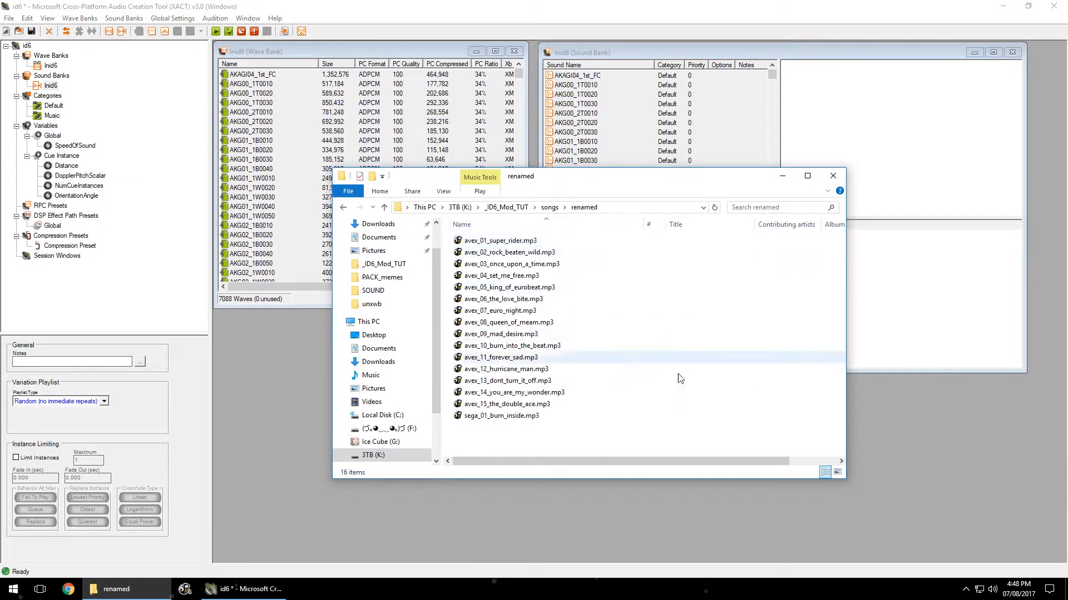
left_click(556, 336)
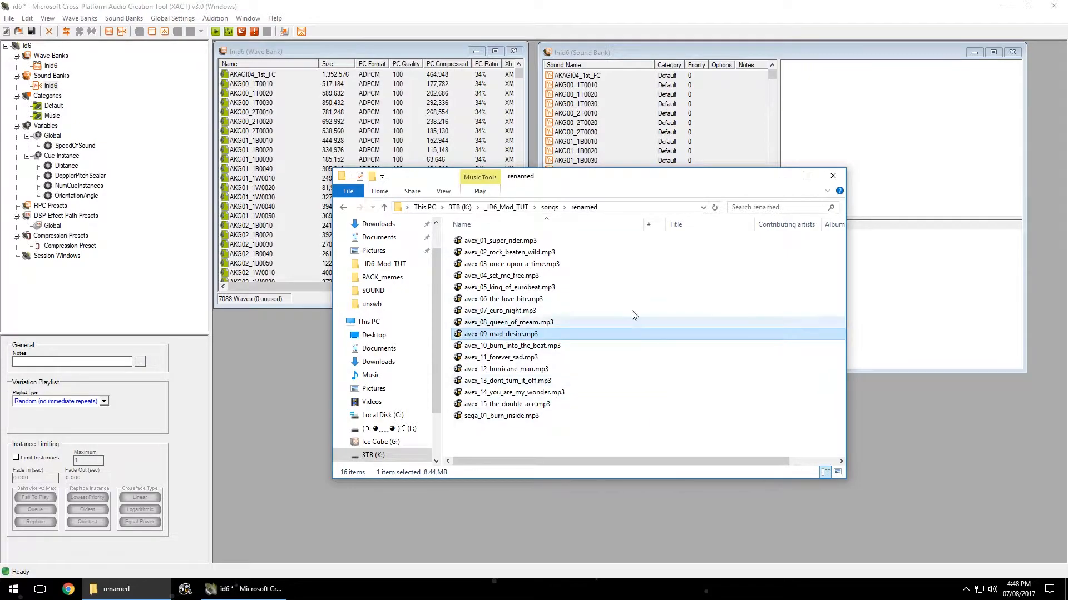
Step: Check the sounds and cues of the Inid6 sound bank and the last waves of the Inid6 wave bank in XACT
key("alt+Tab")
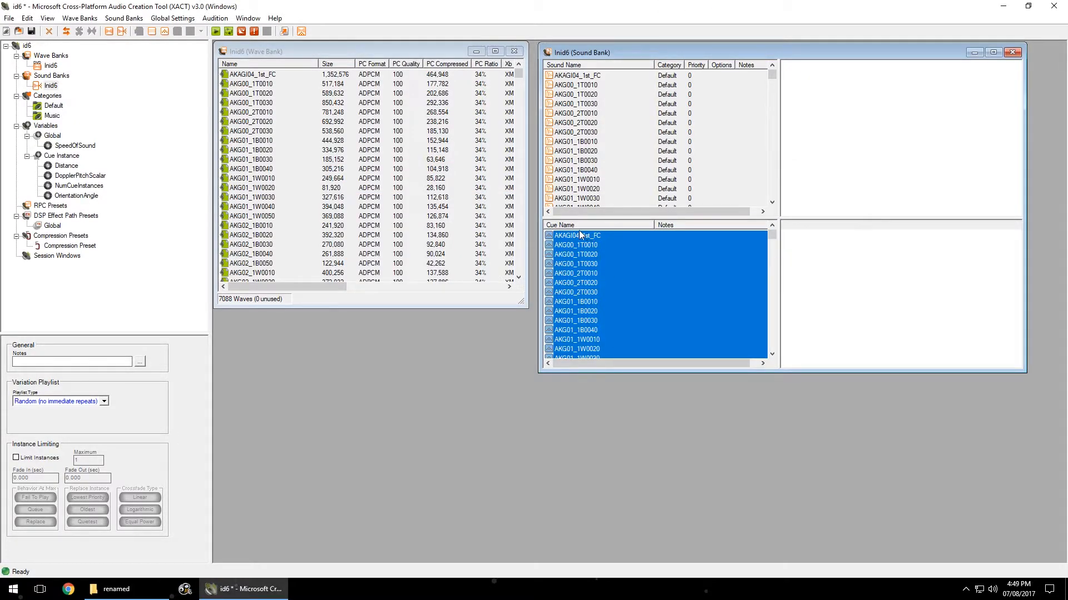
left_click(571, 77)
key("ctrl+a")
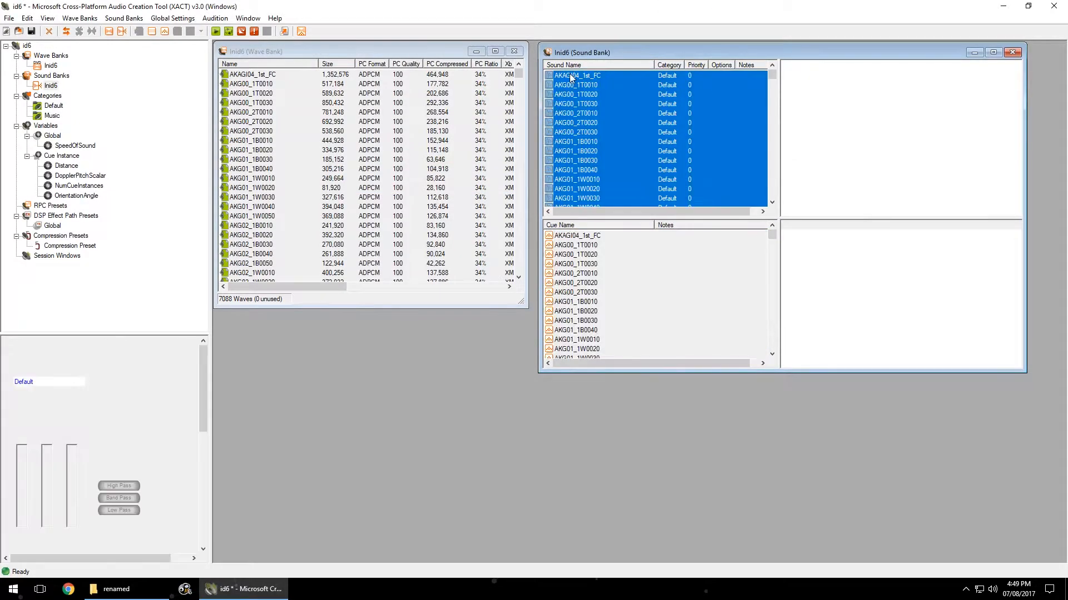
left_click(571, 77)
scroll(616, 248, "down", 9)
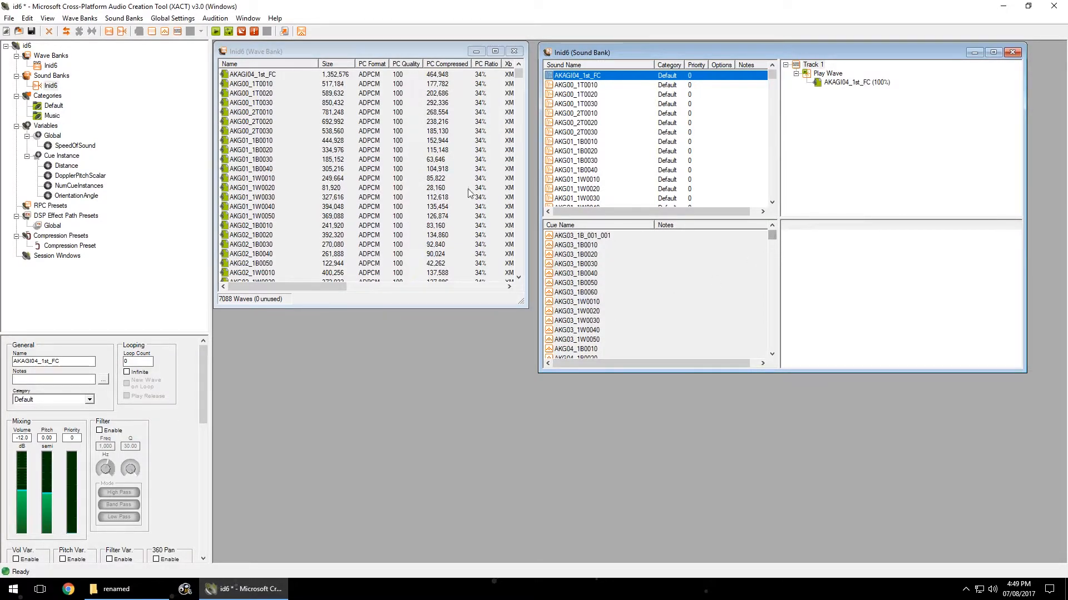
left_click_drag(519, 73, 517, 274)
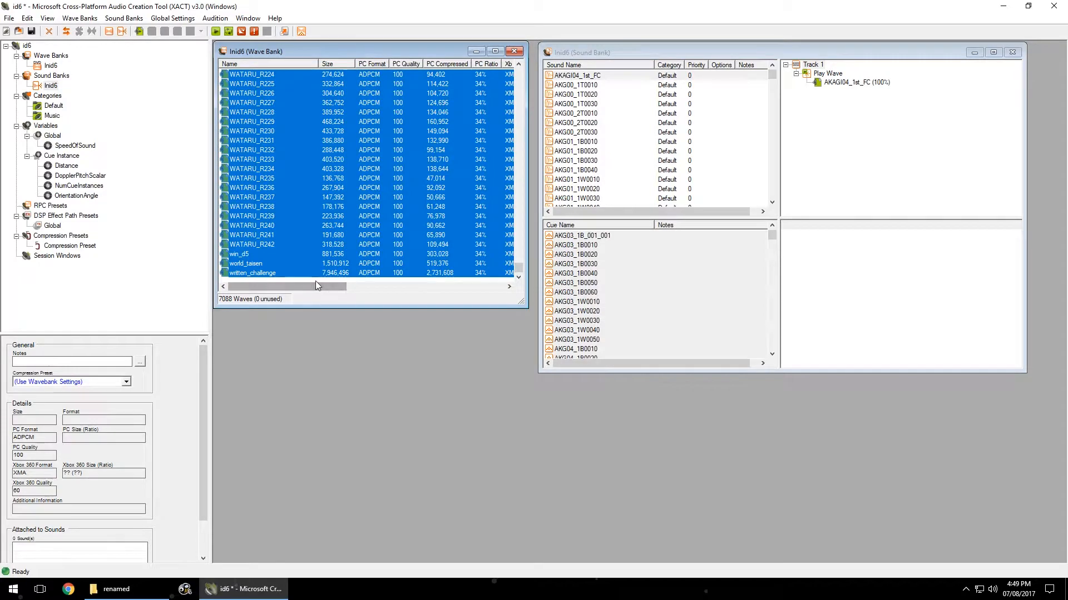
left_click(315, 282)
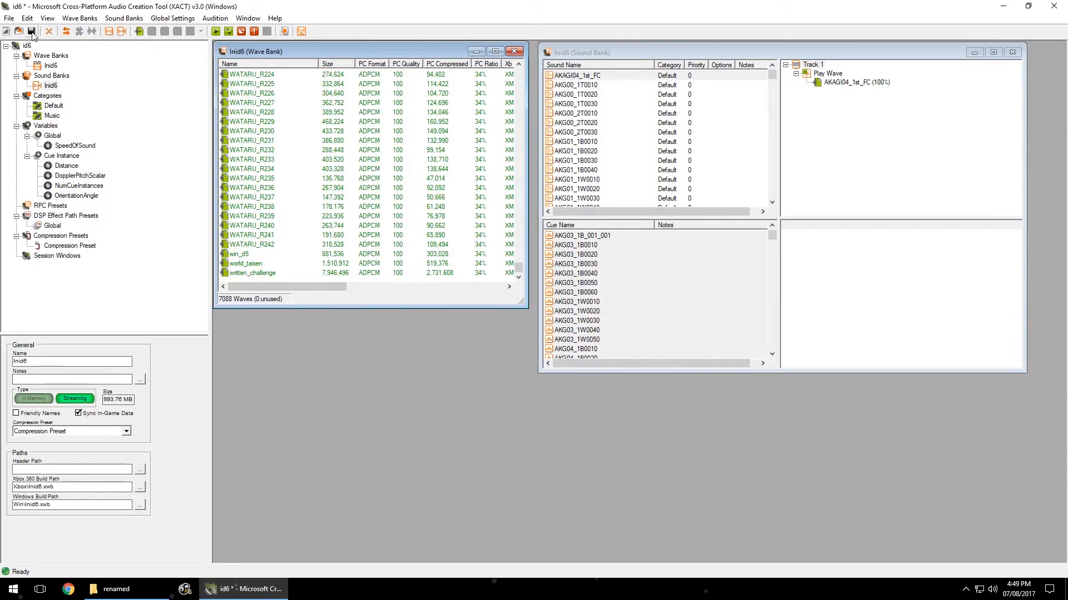
Step: Try to add the Katamari On The Rocks MP3 from the songs folder to the Inid6 wave bank
left_click(118, 590)
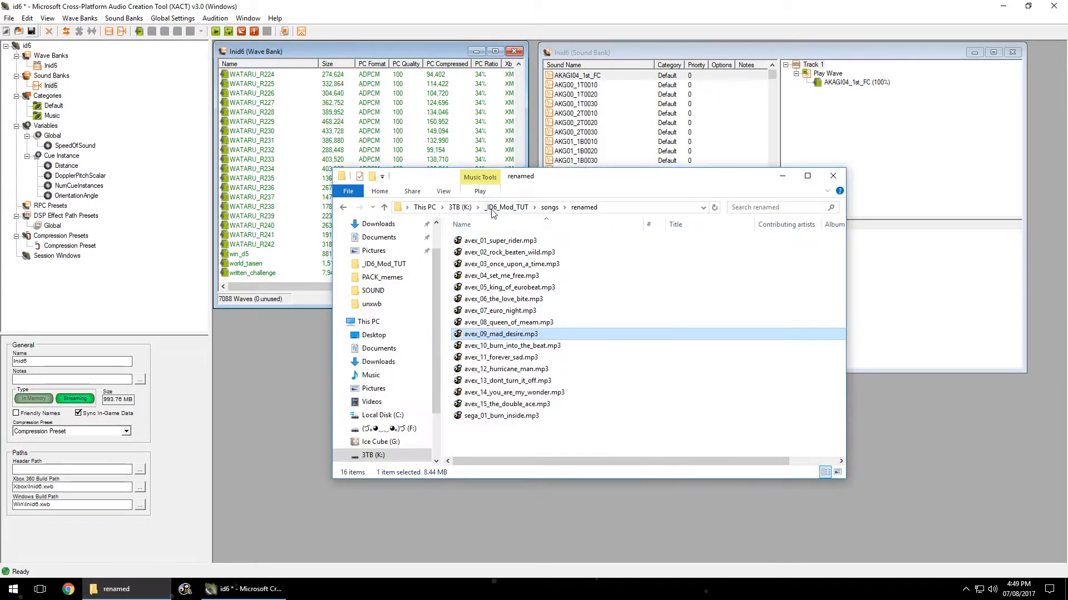
left_click(549, 208)
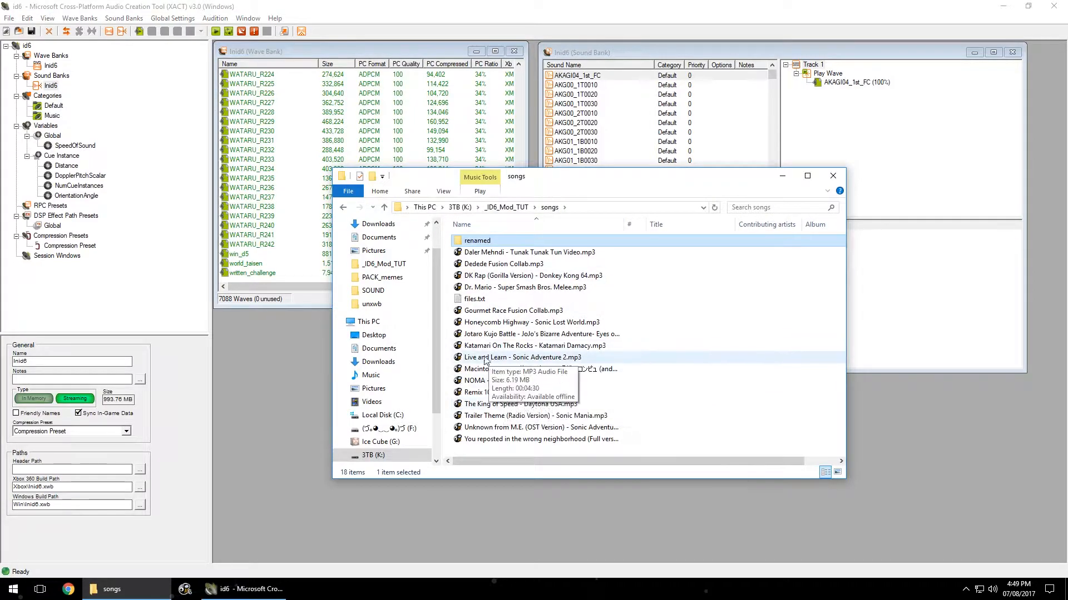
left_click_drag(485, 347, 256, 282)
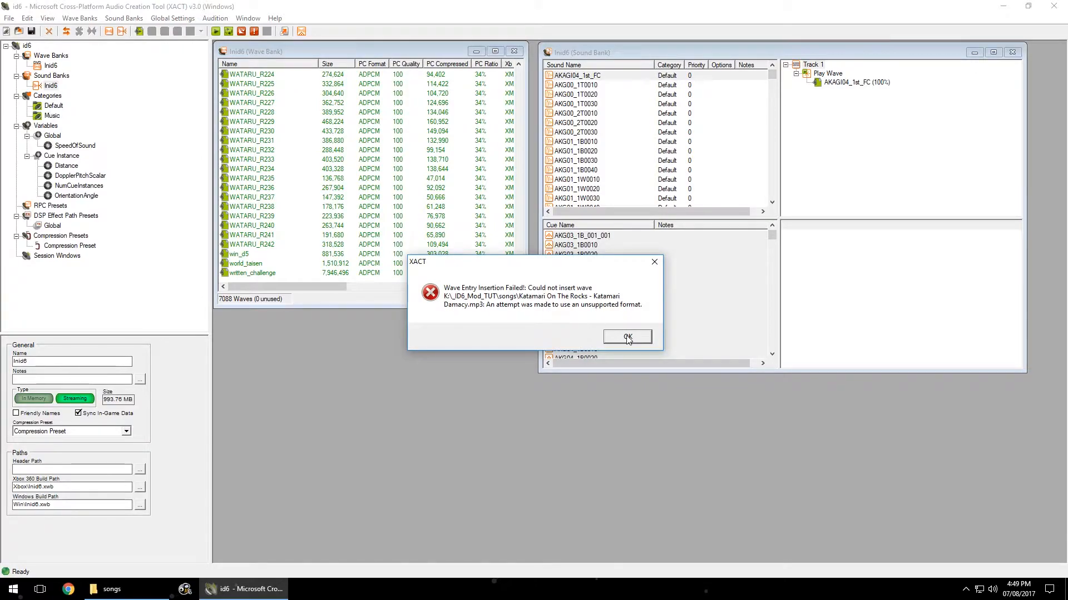
left_click(627, 338)
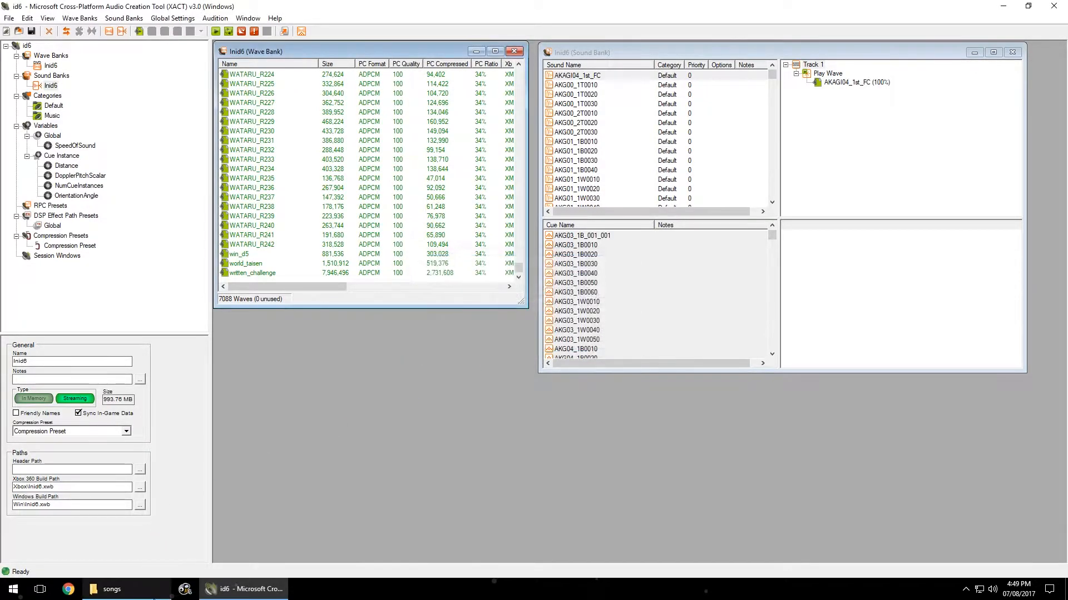
Step: Launch Audacity
left_click(105, 589)
left_click_drag(624, 348, 497, 301)
key("super")
type("audacity")
key("Return")
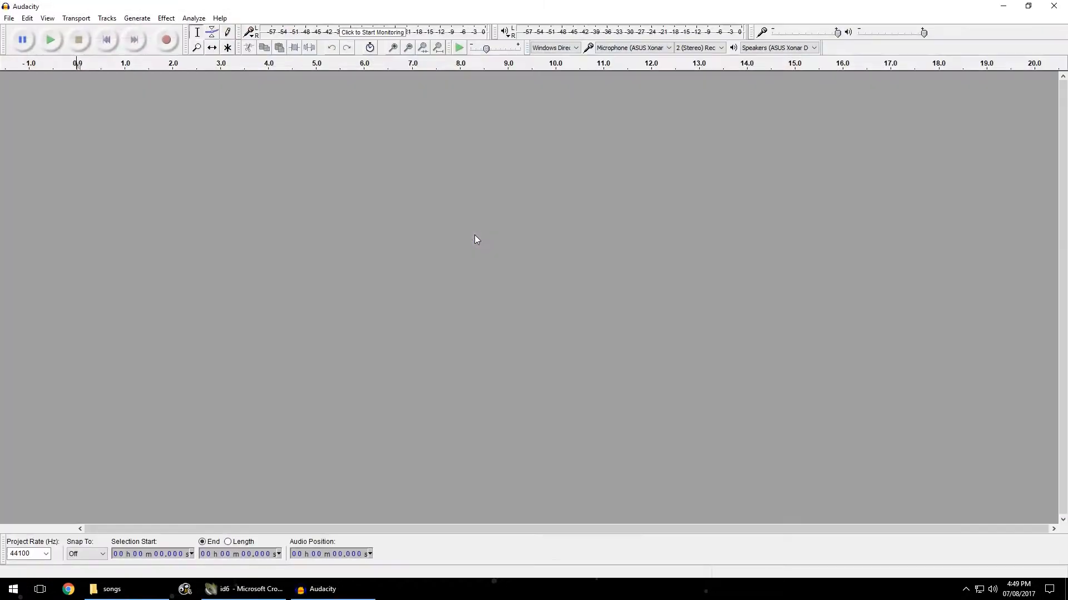
Step: Copy the path of the songs folder, K:\_ID6_Mod_TUT\songs, in File Explorer
left_click(111, 589)
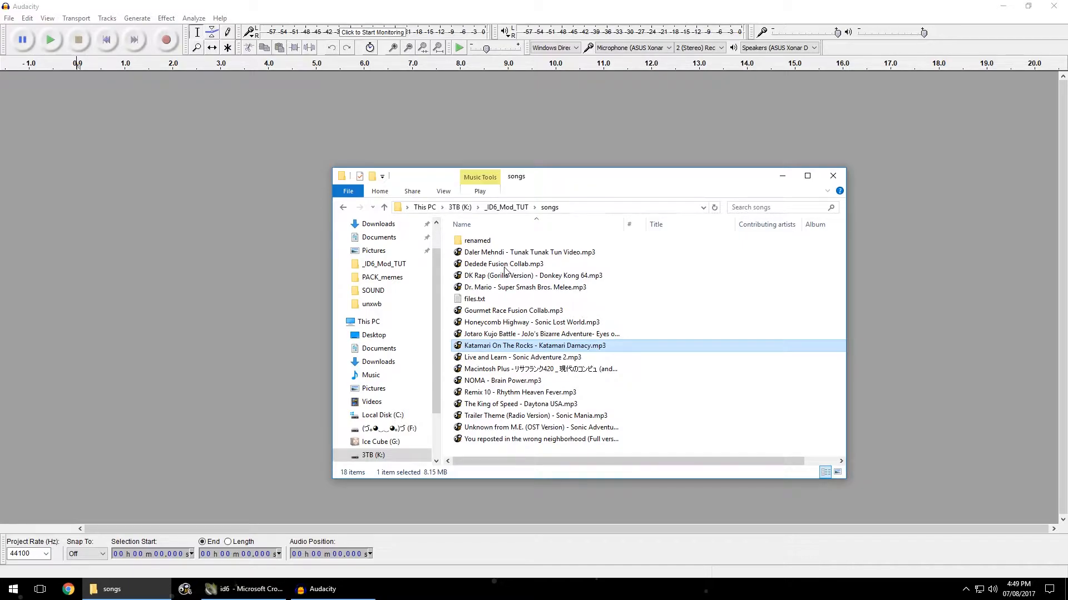
left_click(507, 310)
left_click(518, 381)
left_click(500, 450)
left_click(586, 207)
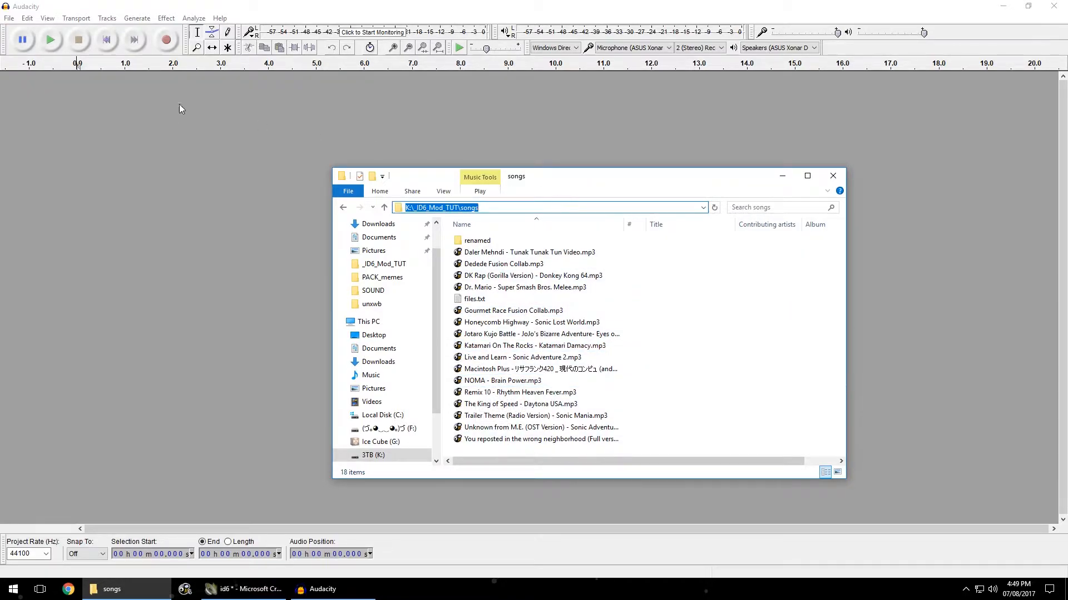
Step: Examine the chains available for applying in Audacity: MP3 Conversion, OGG Conv and Reconv WAV
left_click(9, 18)
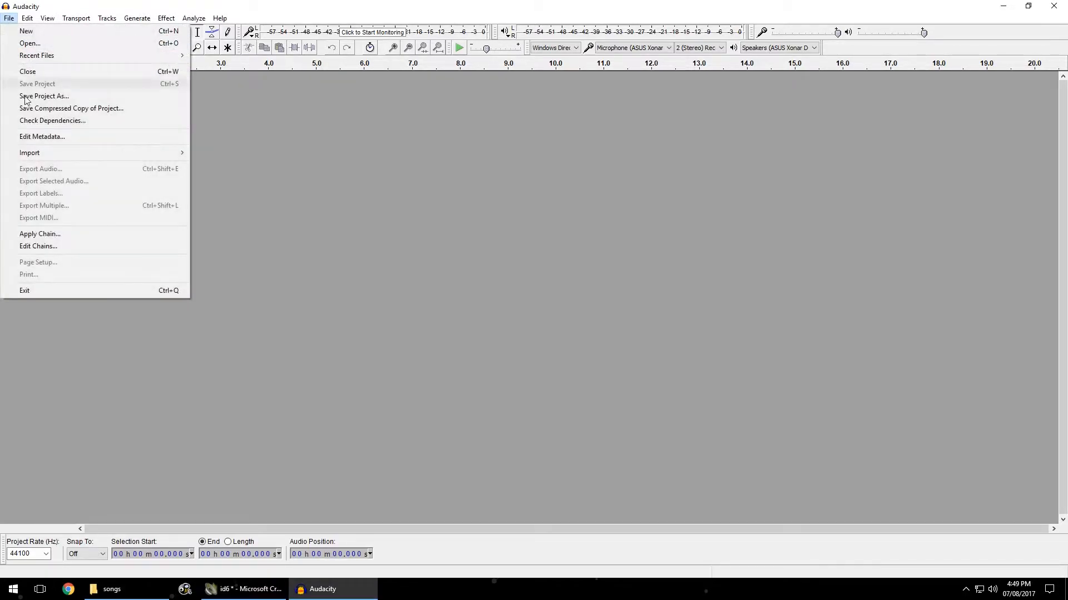
left_click(51, 234)
left_click(462, 273)
left_click(462, 282)
left_click(464, 292)
left_click(463, 273)
left_click(468, 292)
left_click(461, 275)
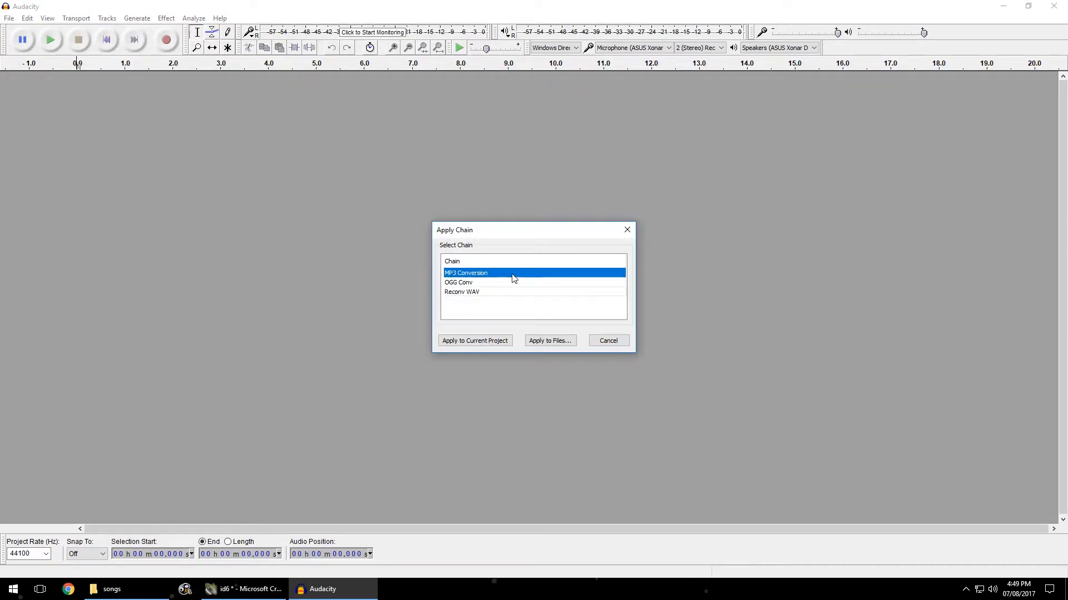
left_click(464, 284)
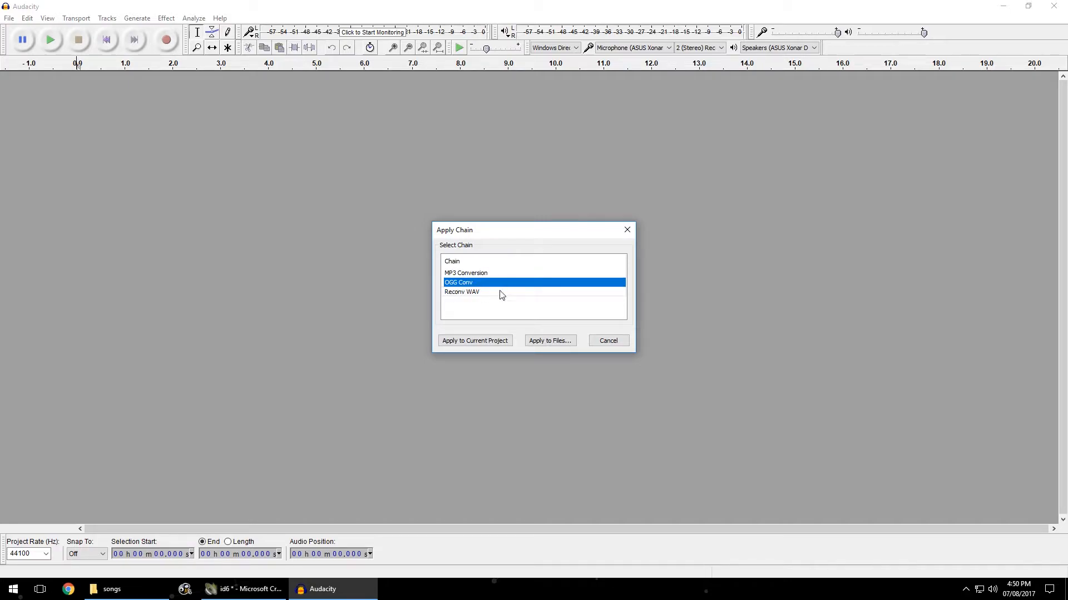
left_click(460, 293)
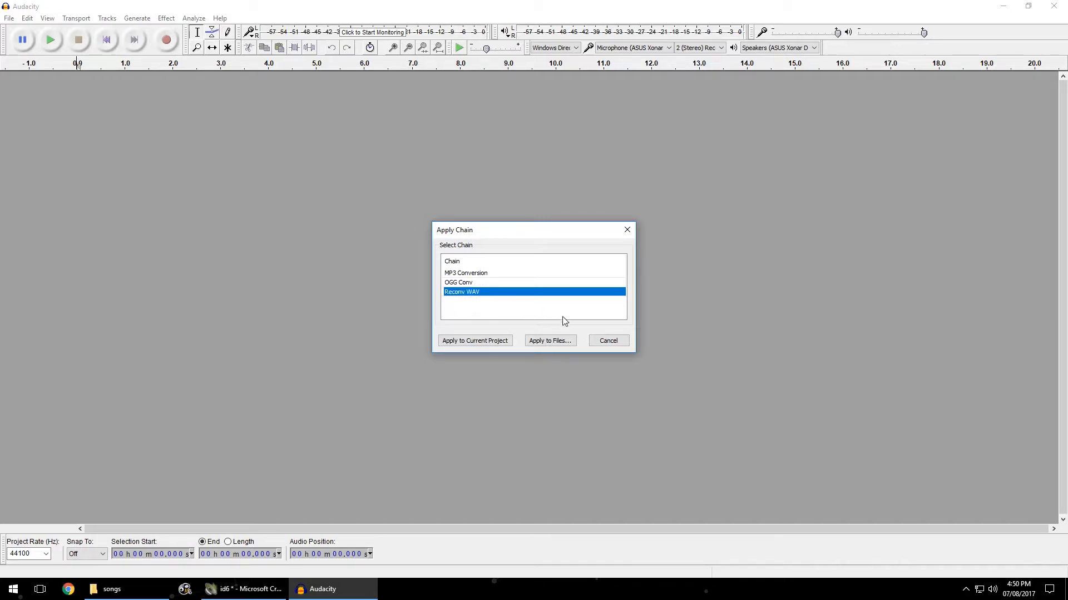
left_click(608, 340)
Step: Examine the commands in the Reconv WAV chain without changing it
left_click(9, 18)
left_click(50, 247)
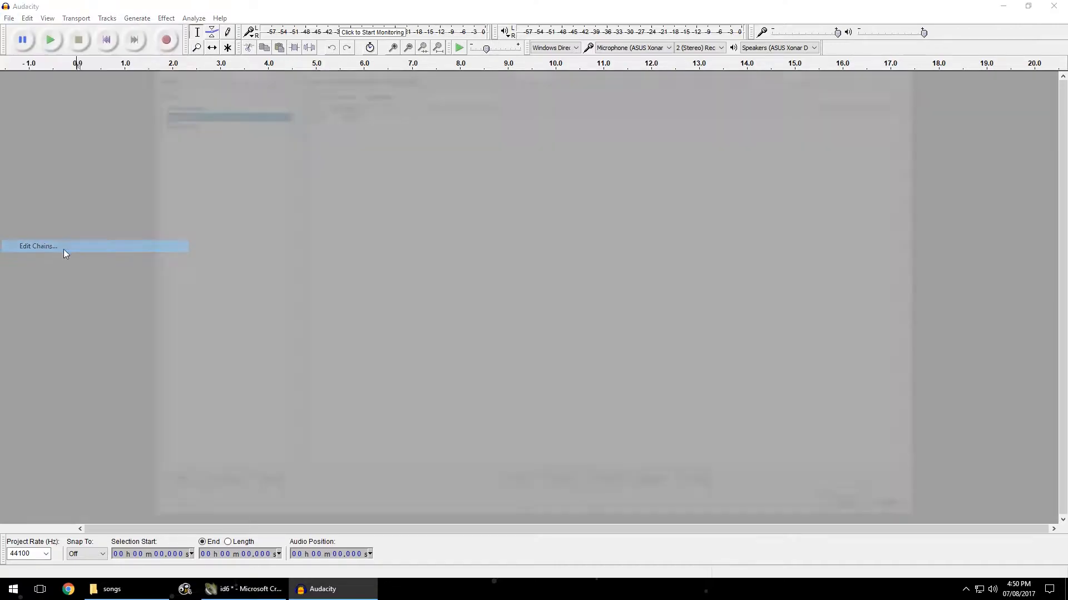
left_click(187, 120)
left_click(343, 110)
left_click(327, 102)
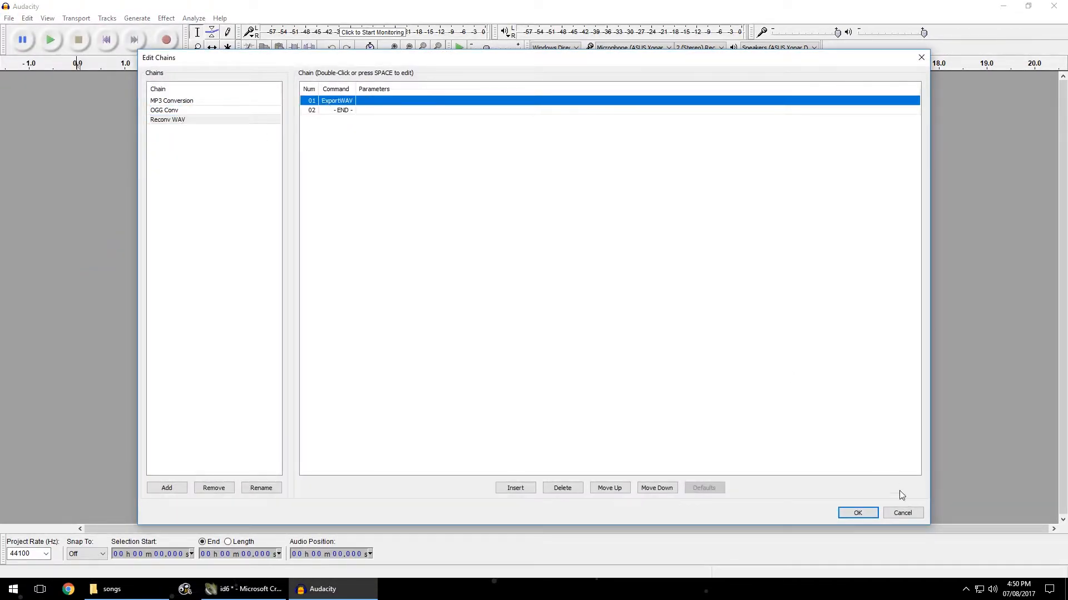
left_click(902, 513)
Step: Choose the Reconv WAV chain for batch processing of files and open the songs folder in the file selection
left_click(9, 18)
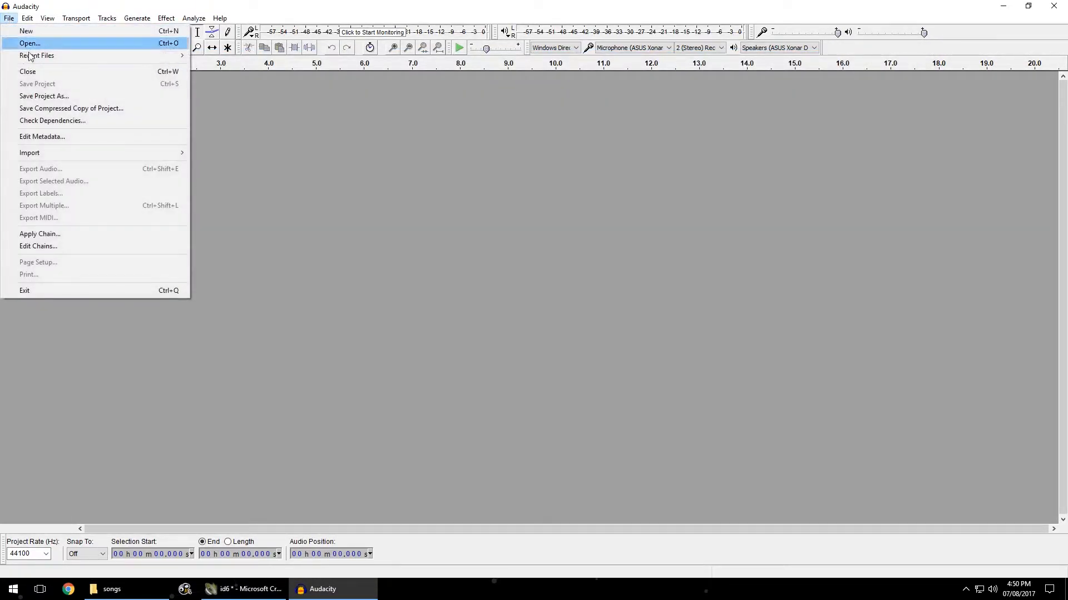
left_click(56, 235)
left_click(483, 292)
left_click(558, 342)
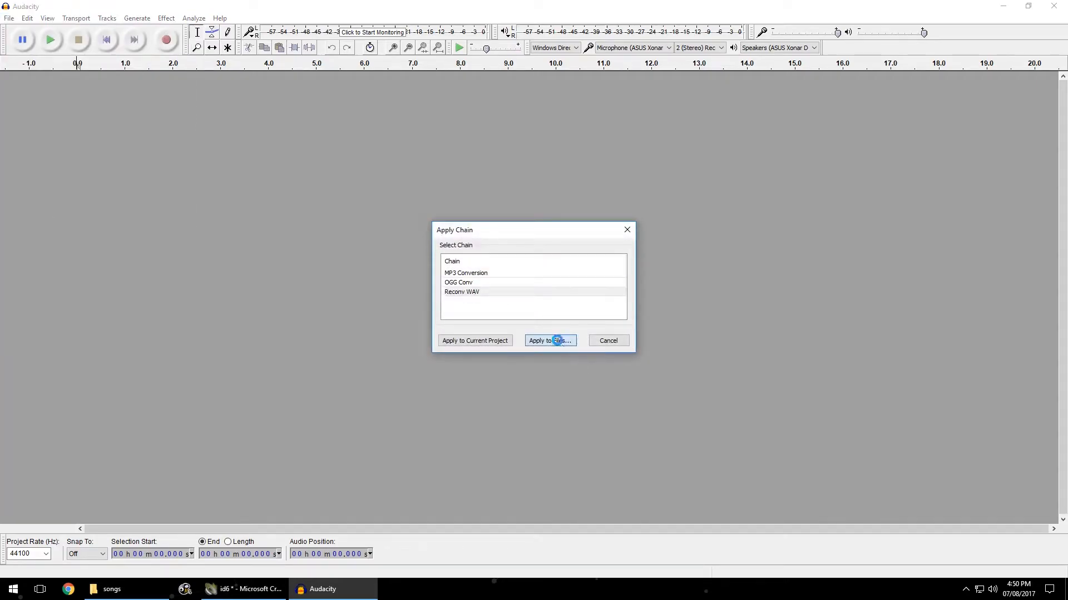
key("ctrl+v")
left_click(721, 447)
Step: Select all the song MP3s in the songs folder, leaving out files.txt, and run the chain on them
left_click(520, 307)
scroll(536, 344, "down", 2)
scroll(538, 346, "up", 2)
scroll(538, 346, "down", 2)
left_click(542, 412, "shift")
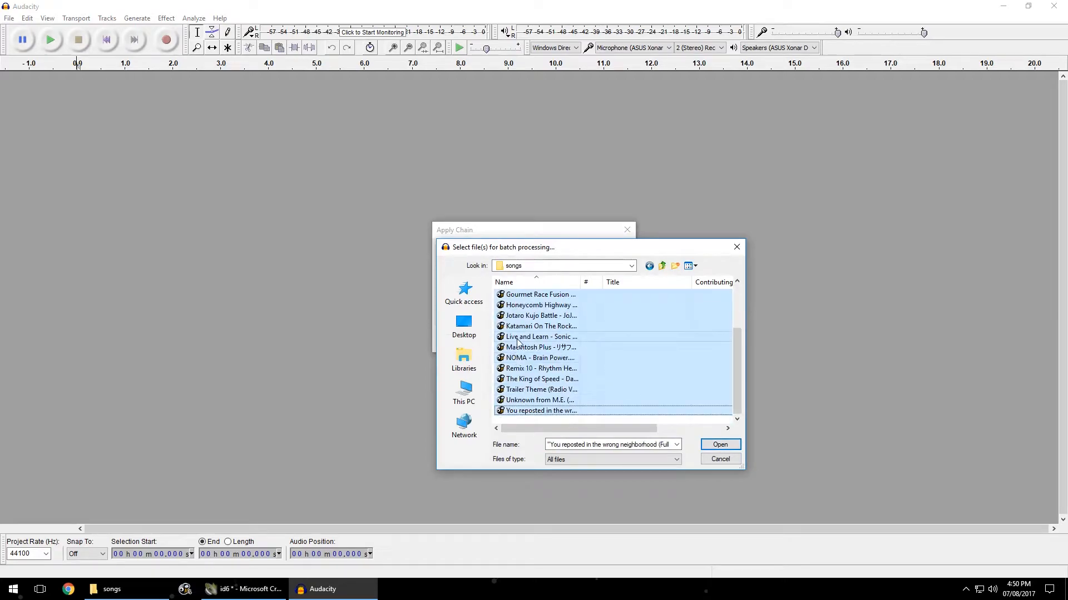
scroll(518, 342, "up", 1)
left_click(516, 315, "ctrl")
left_click(719, 446)
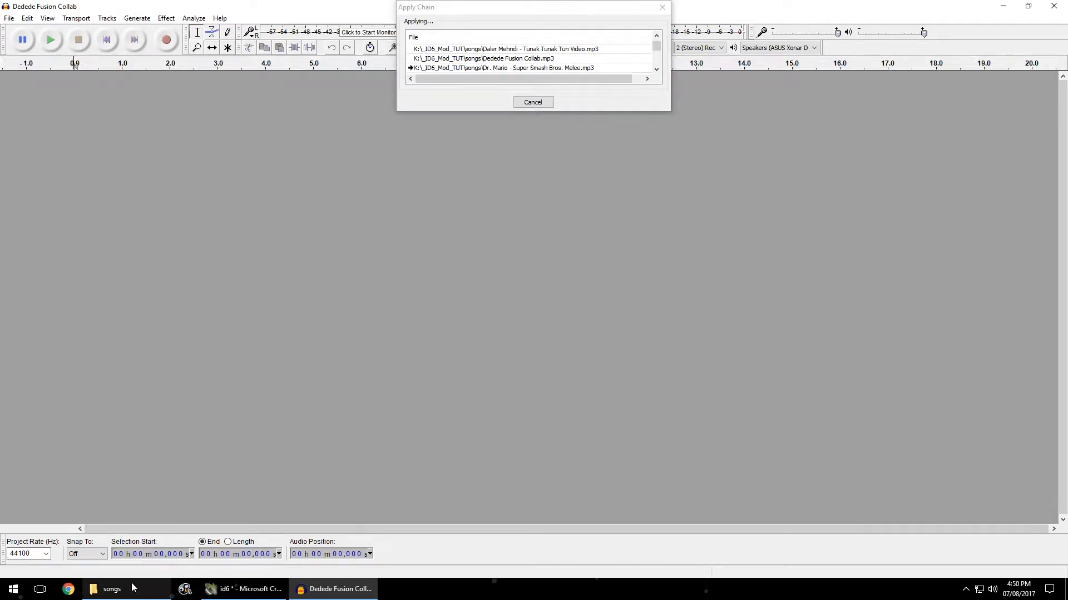
Step: Close Audacity without saving, and check the converted WAV files in the songs\cleaned folder
mouse_move(134, 587)
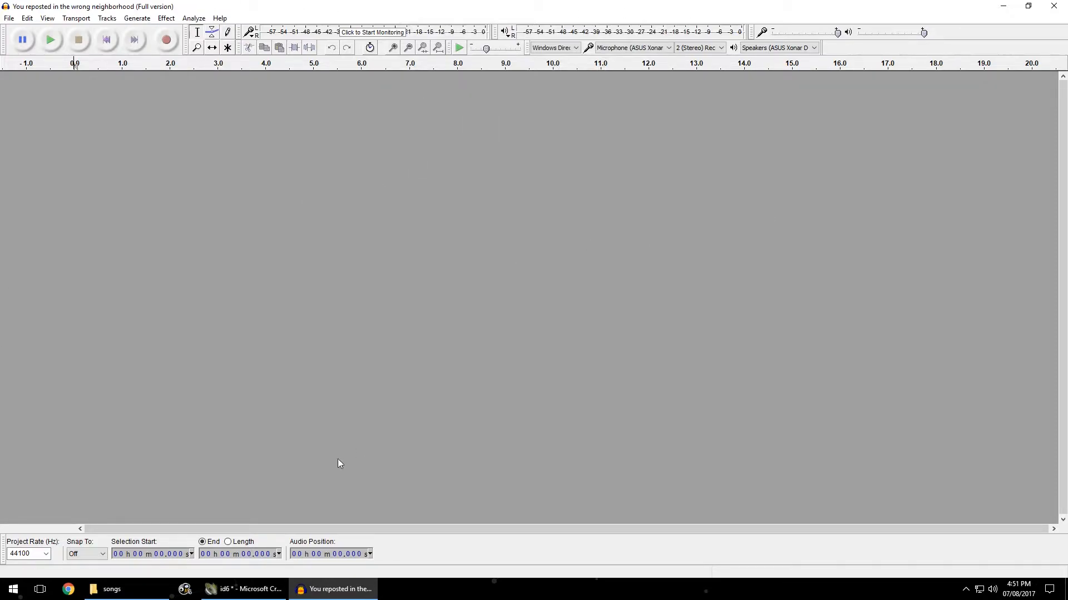
left_click(1053, 6)
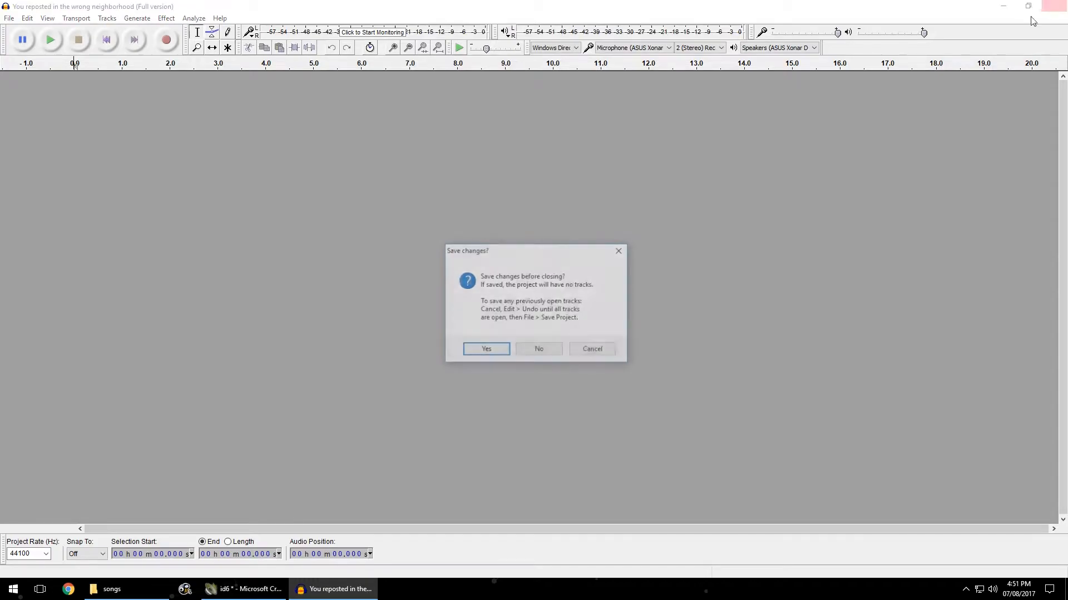
left_click(547, 351)
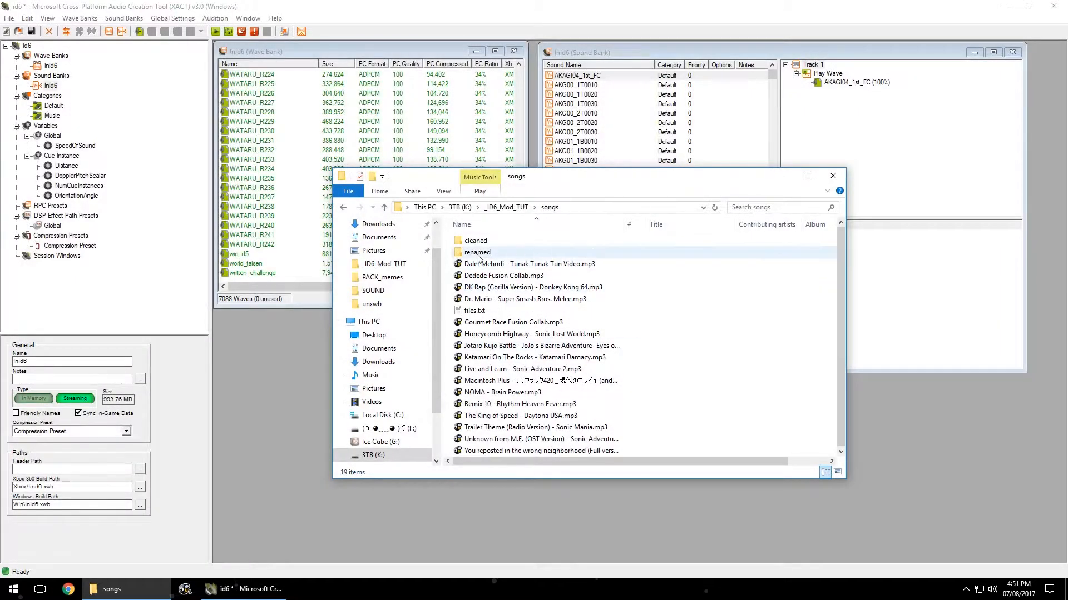
double_click(492, 242)
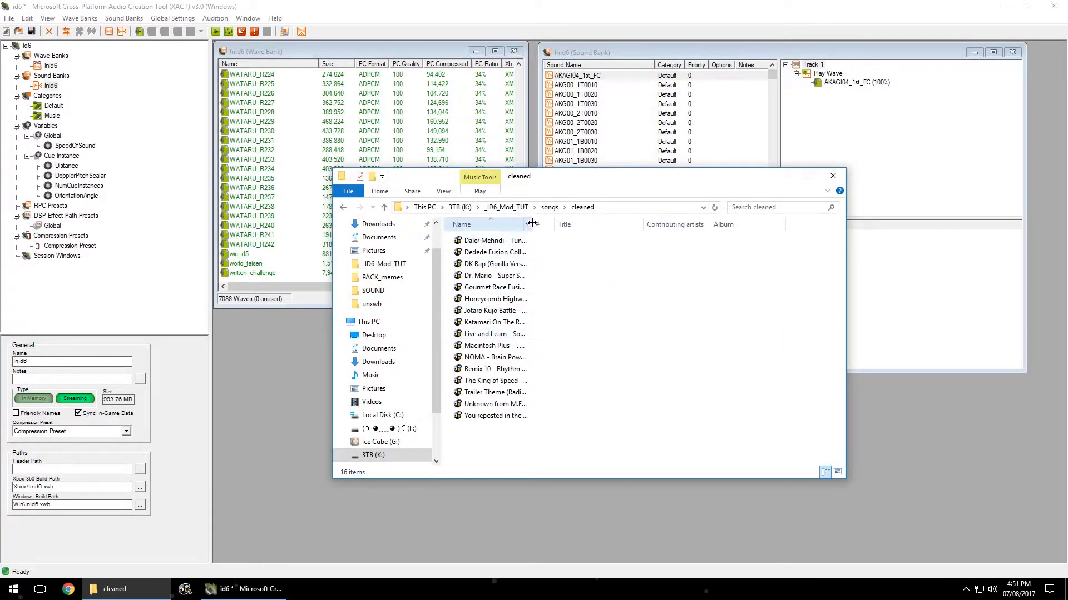
key("ctrl+a")
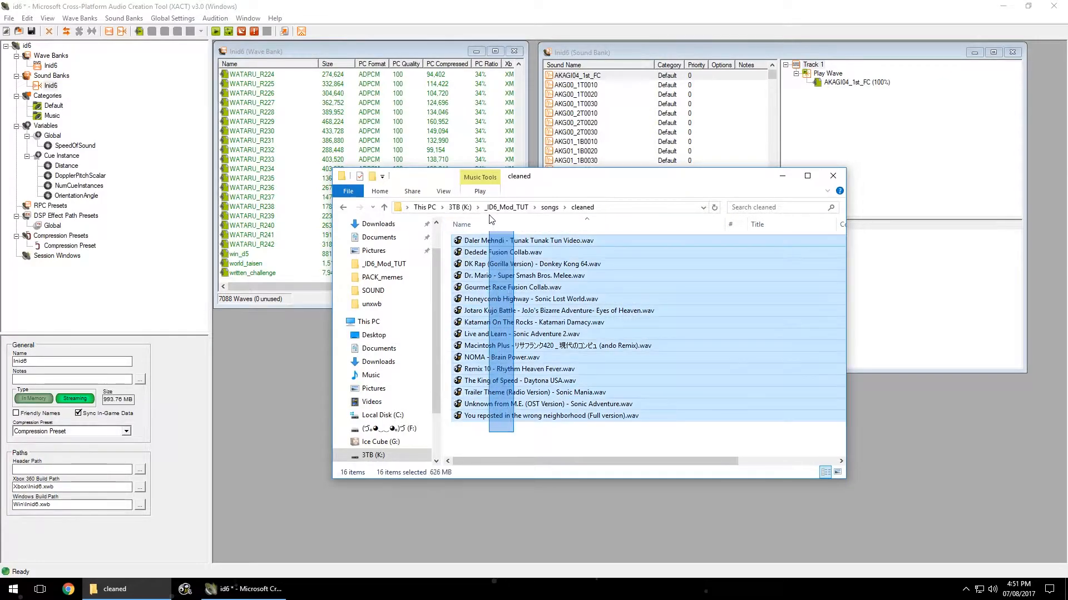
Step: Save the XACT project, add Katamari On The Rocks - Katamari Damacy.wav from the cleaned folder to the Inid6 wave bank and select it
left_click(44, 13)
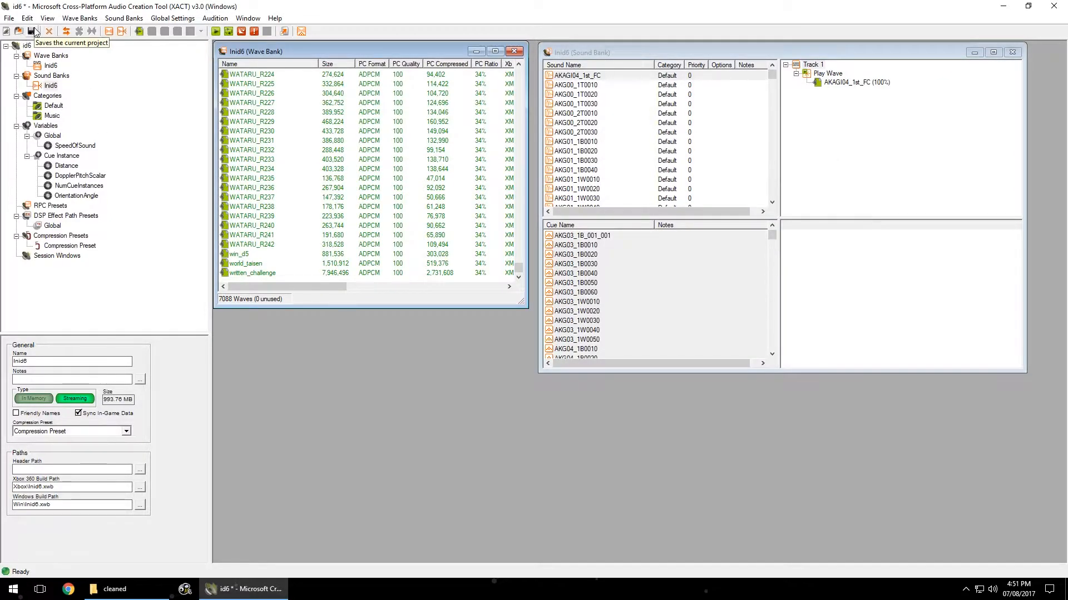
left_click(86, 590)
left_click(530, 265)
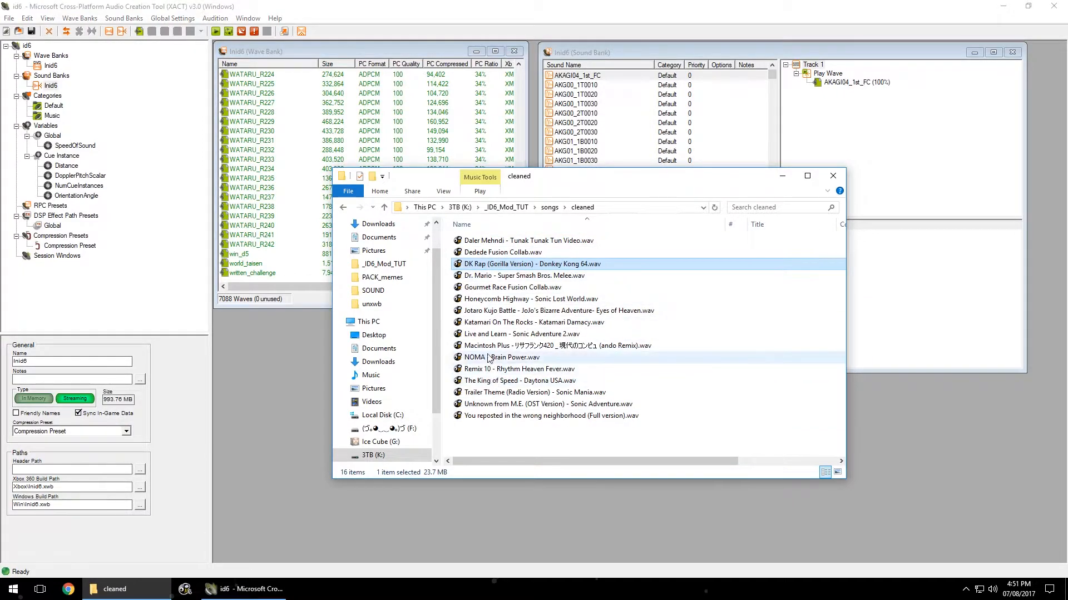
left_click(485, 324)
left_click_drag(485, 330, 249, 283)
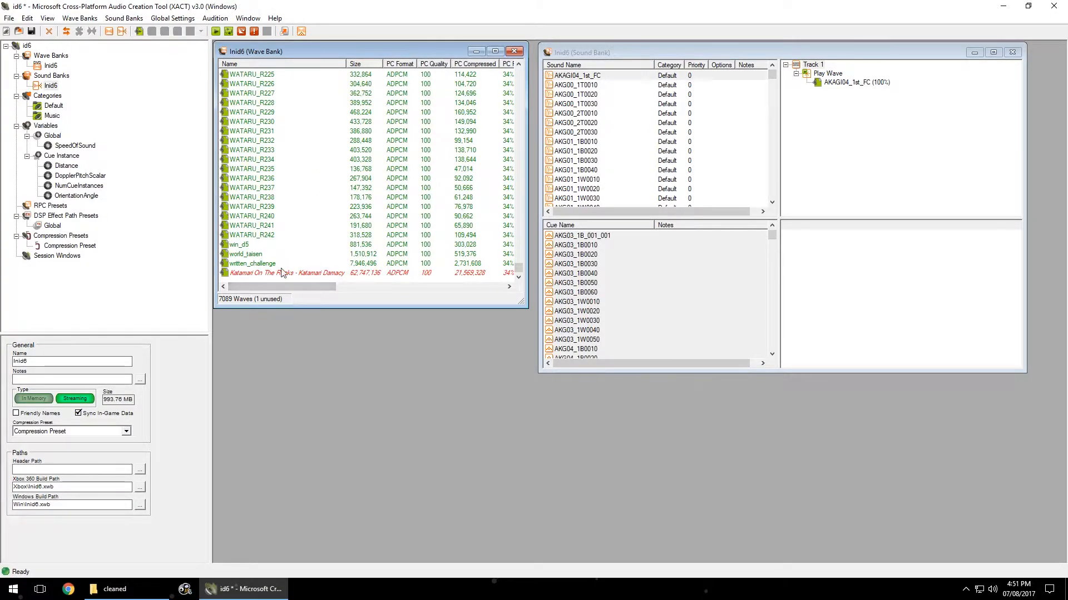
left_click(289, 273)
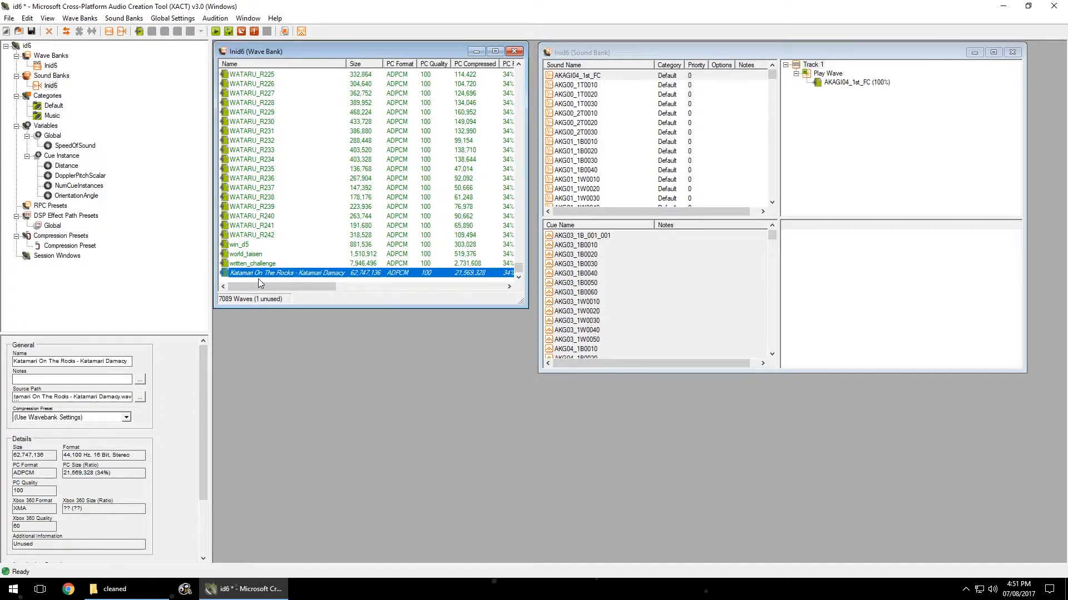
Step: Rename the Katamari On The Rocks wave in the Inid6 wave bank as avex_17_katamari
key("F2")
type("avex_17_katamari")
key("Return")
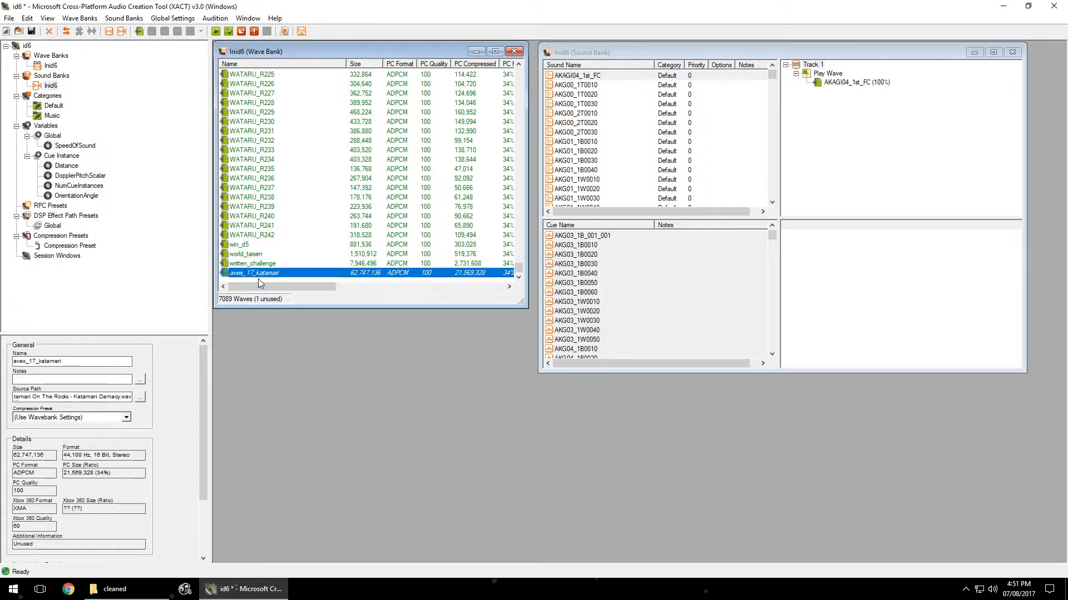
left_click(269, 275)
Step: Delete the avex_17_katamari wave from the Inid6 wave bank
mouse_move(127, 590)
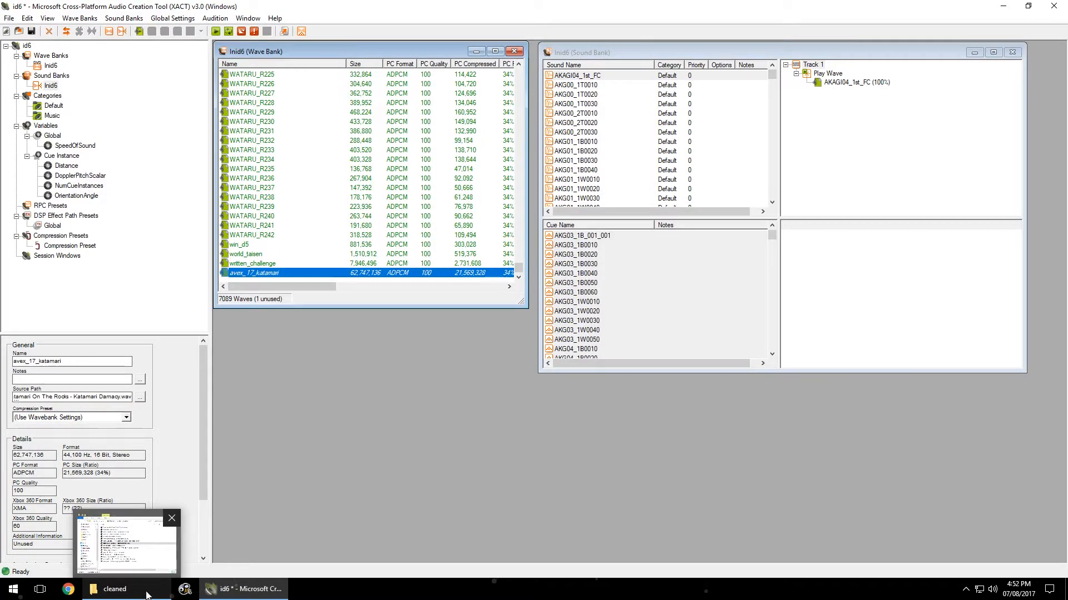
left_click(269, 280)
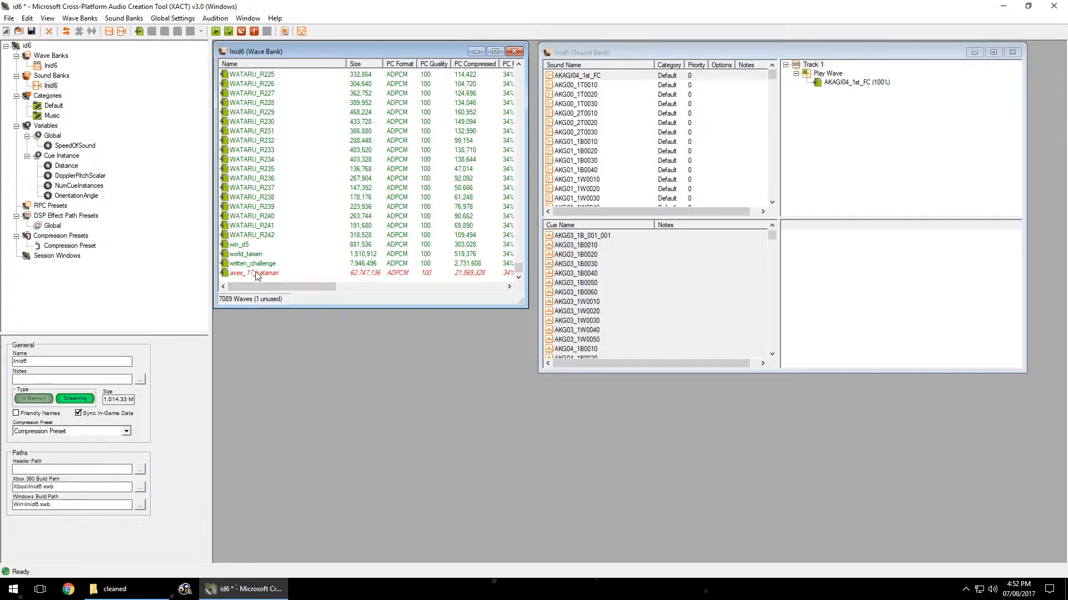
left_click(257, 273)
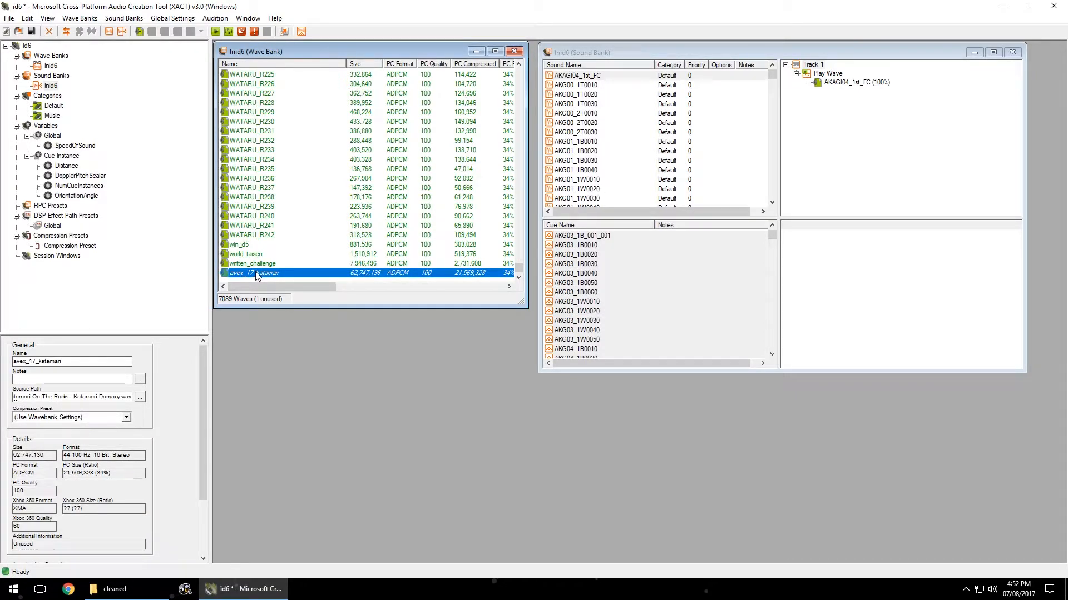
key("Delete")
key("Return")
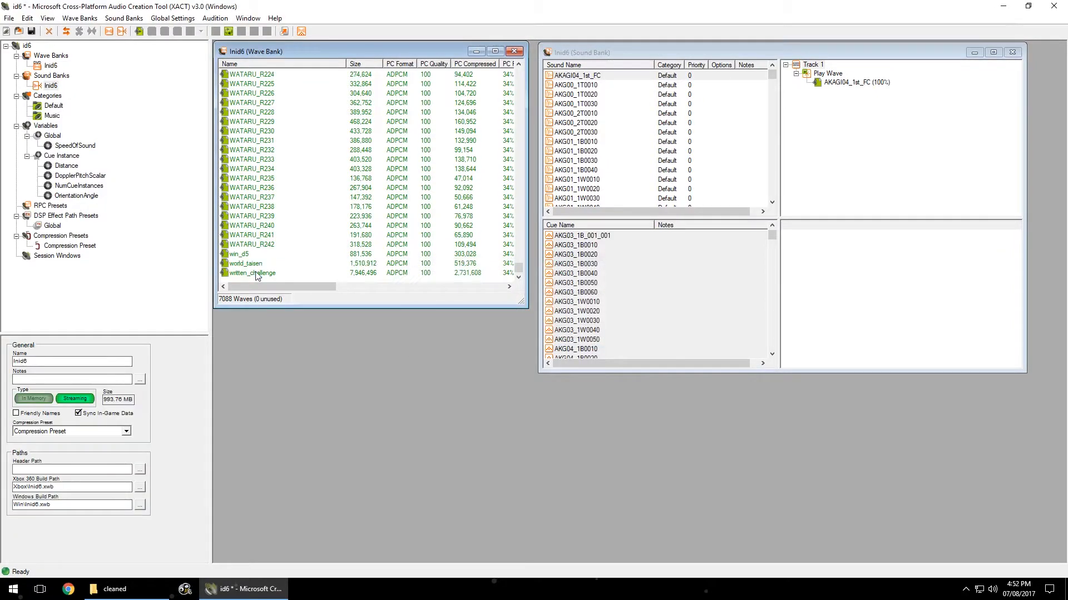
Step: Switch to File Explorer and transfer all the converted WAV files from the cleaned folder into the parent songs folder
left_click(111, 589)
left_click_drag(536, 433, 488, 239)
key("BackSpace")
key("ctrl+v")
Step: Add the Type column to the songs folder view, widen the window and sort the files by type
right_click(545, 219)
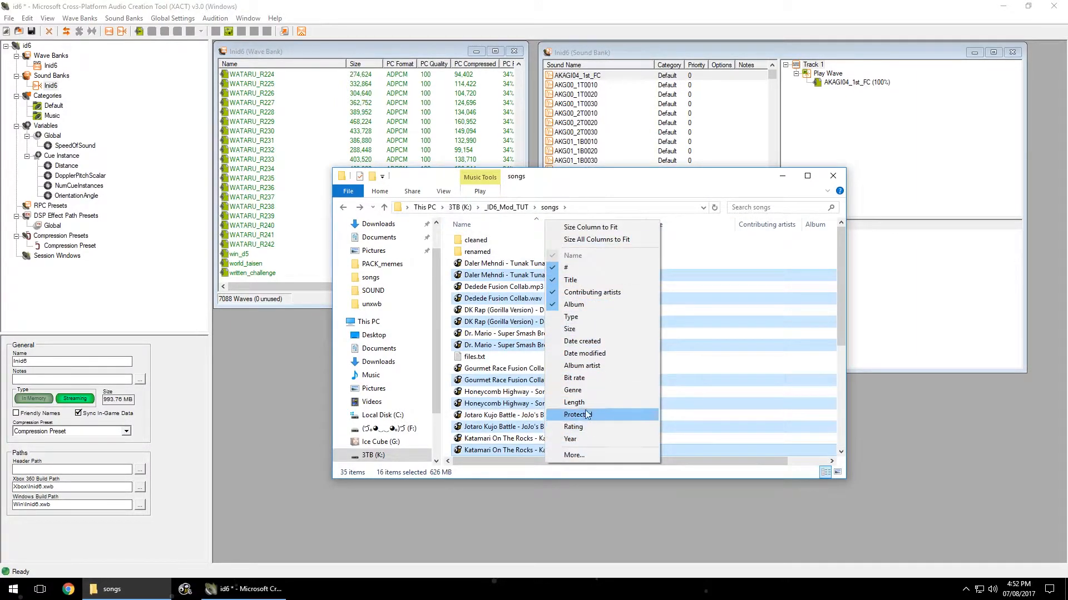
left_click(579, 317)
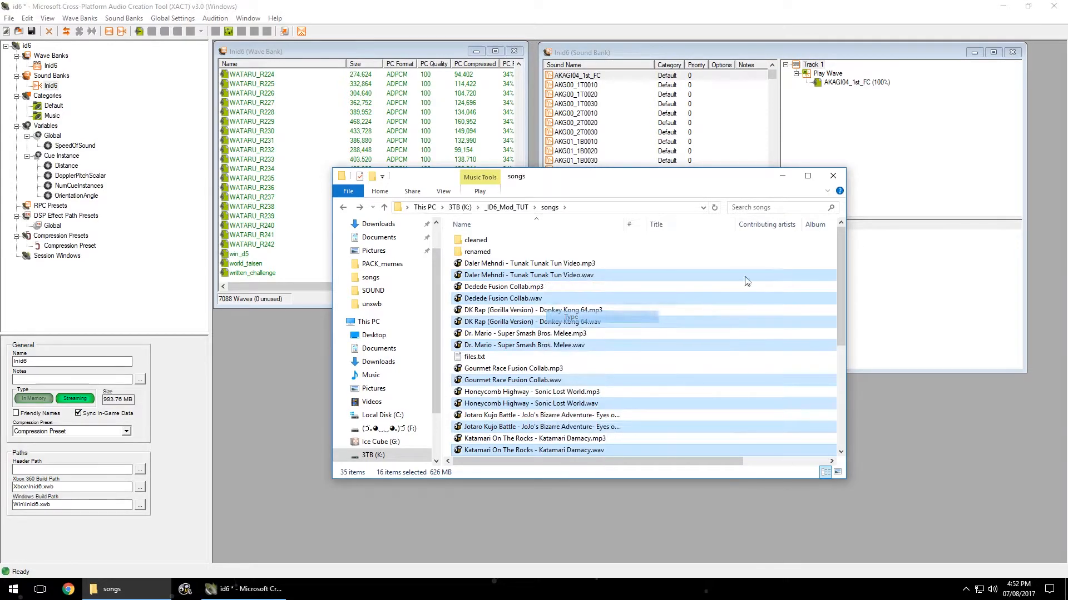
left_click_drag(846, 243, 992, 243)
left_click(916, 227)
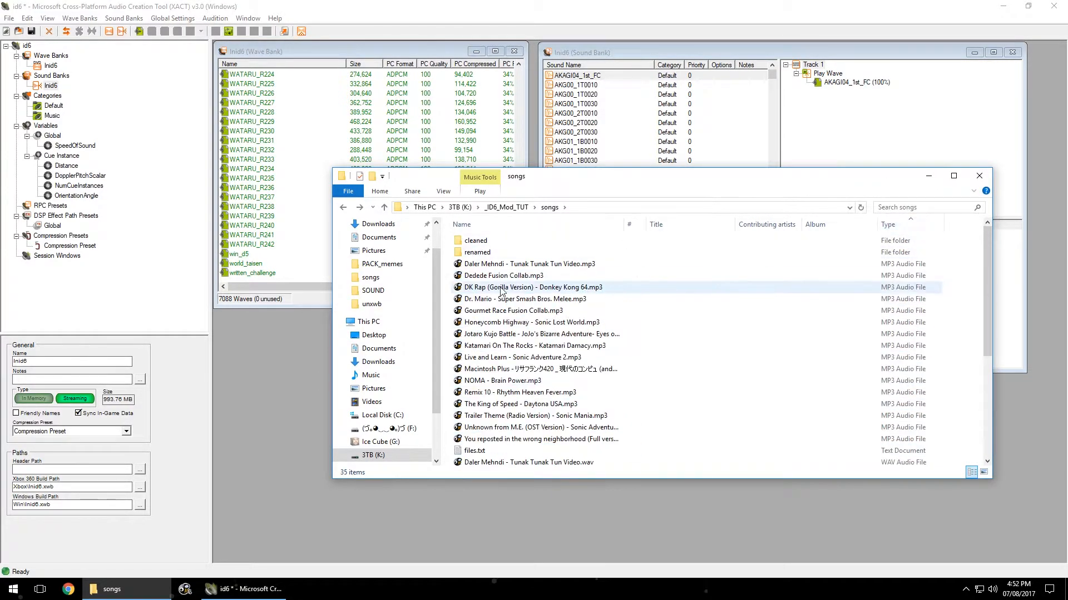
Step: Permanently delete all the song MP3s and the cleaned folder from the songs folder
left_click(501, 264)
left_click(508, 440, "shift")
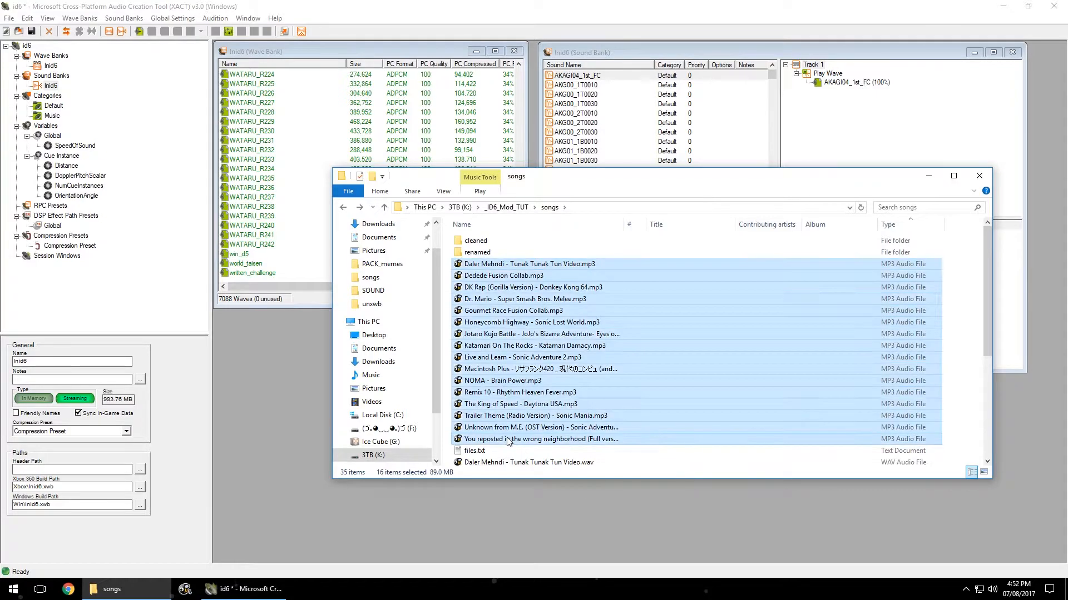
key("shift+Delete")
key("Return")
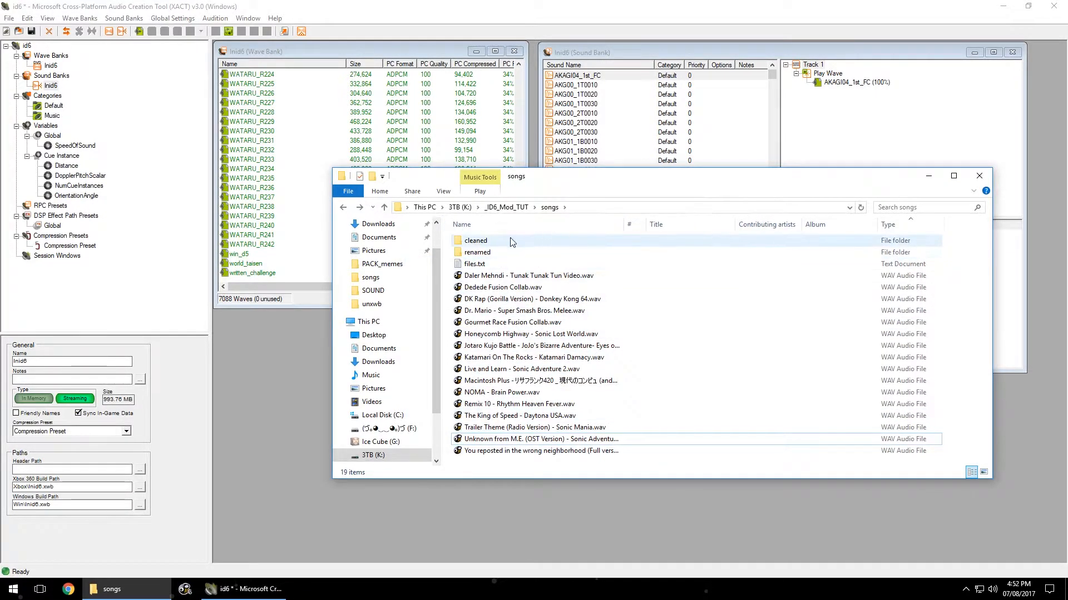
left_click(488, 241)
key("shift+Delete")
key("Return")
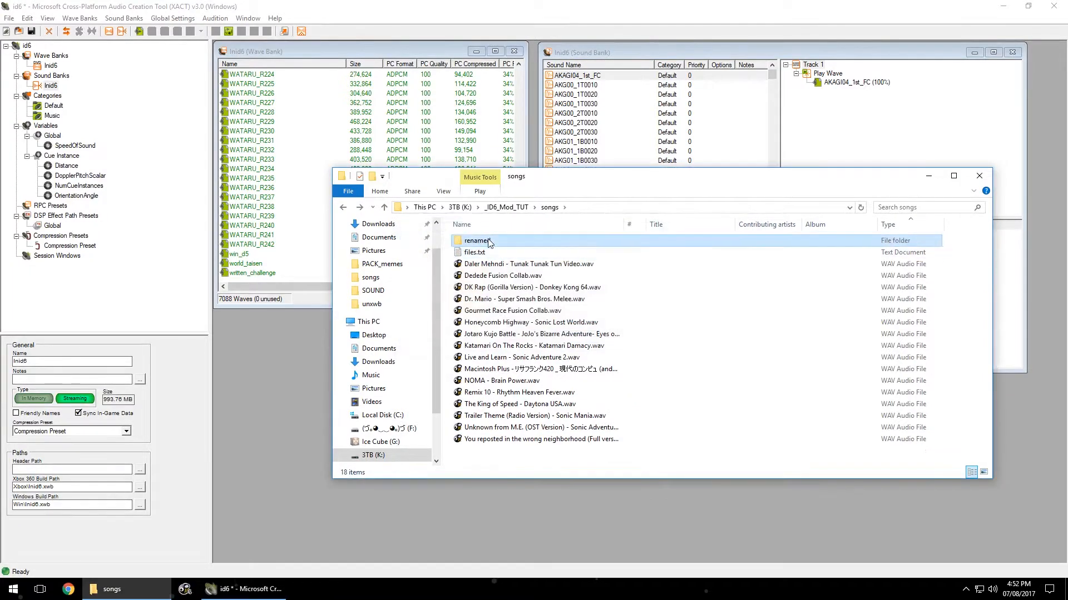
Step: Permanently delete all the MP3s in the renamed folder and replace them with the WAV versions under the same track names
double_click(488, 241)
key("alt+Up")
double_click(488, 241)
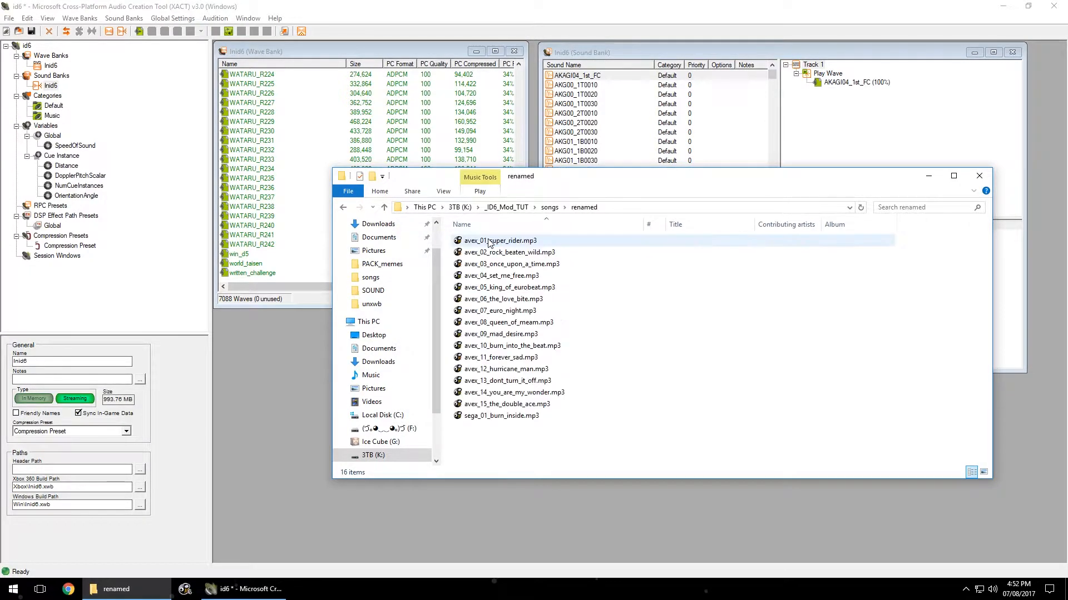
key("ctrl+a")
key("shift+Delete")
key("Return")
key("alt+Up")
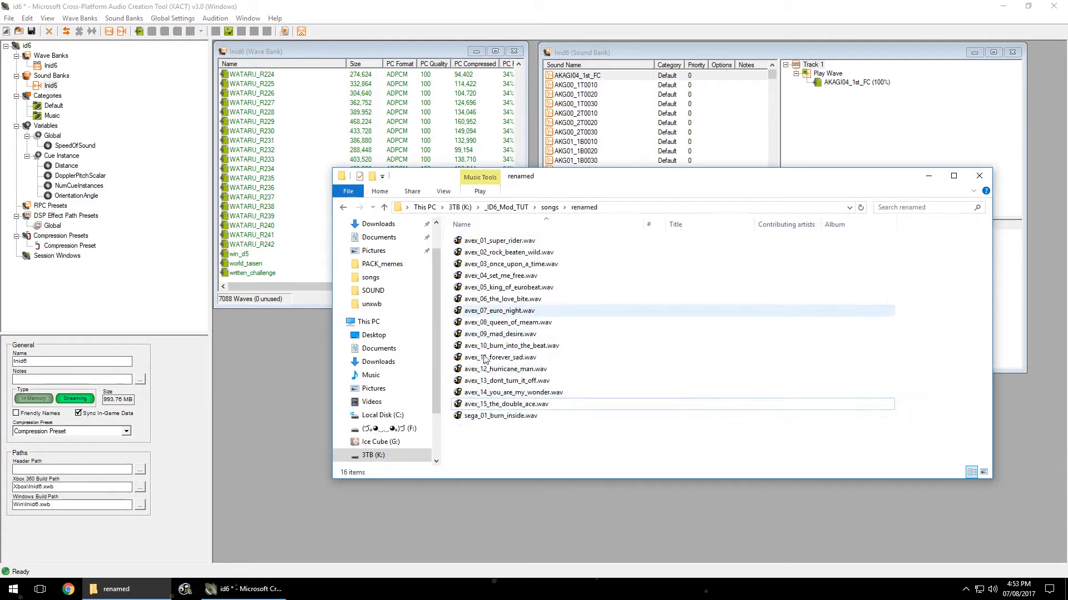
Step: Check the WAV file names in the songs\renamed folder, including sega_01_burn_inside.wav
left_click_drag(551, 447, 478, 419)
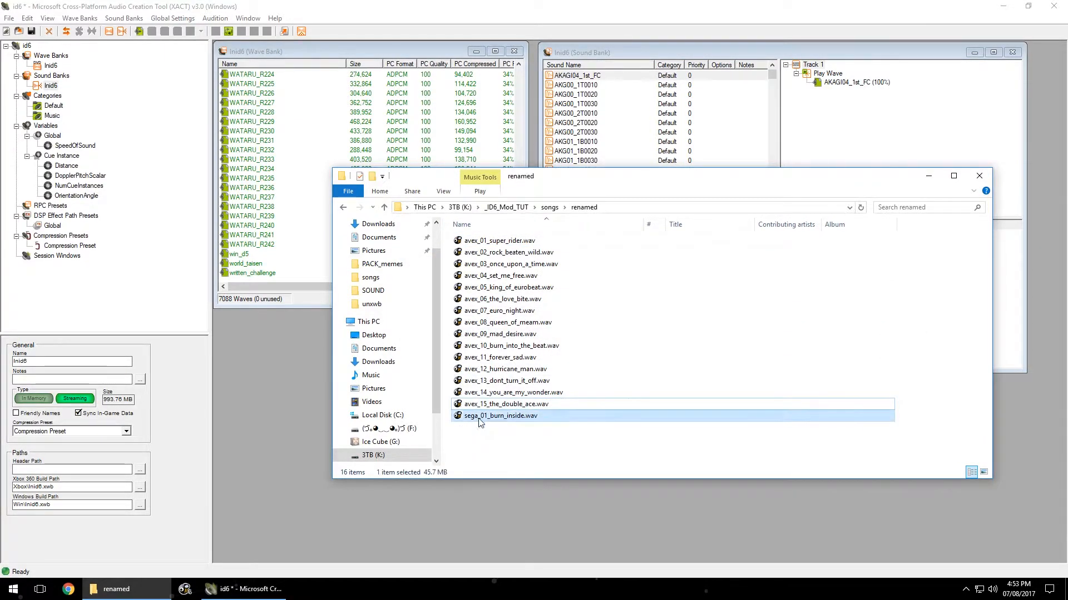
left_click(542, 443)
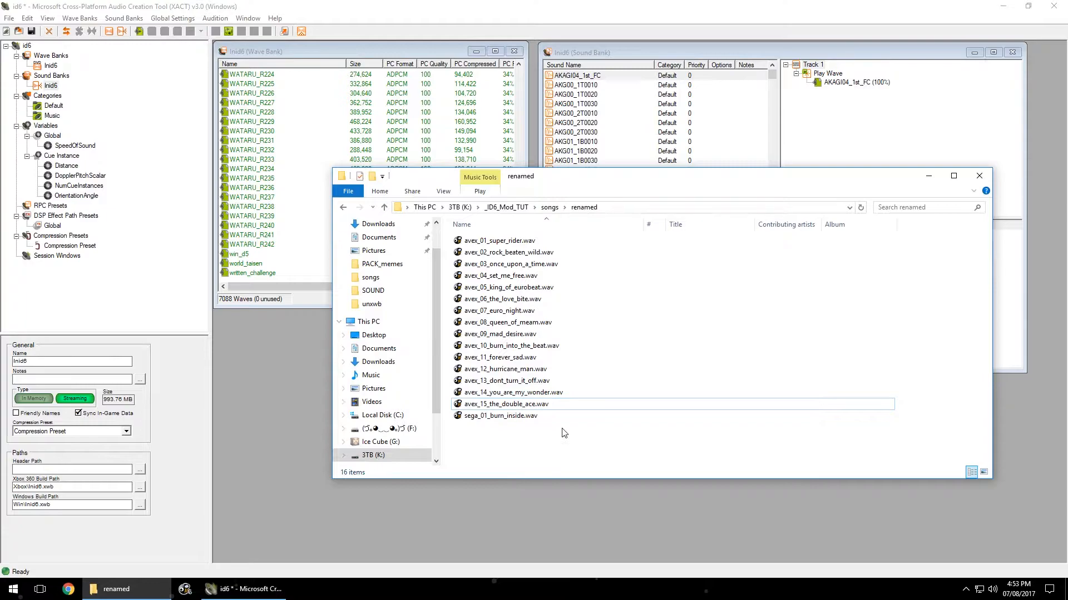
key("alt+Up")
double_click(508, 239)
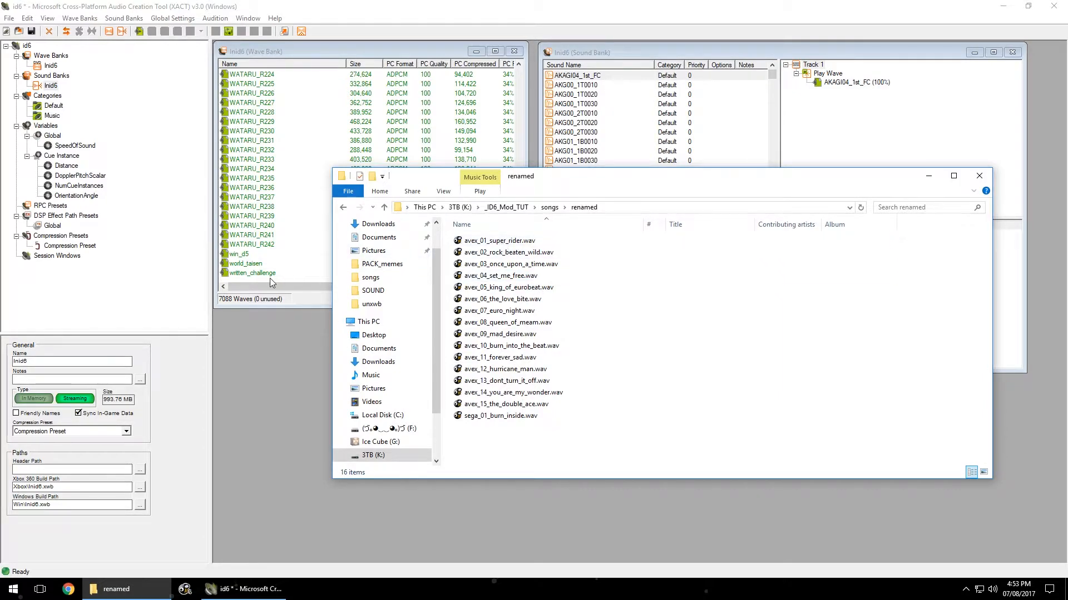
Step: Try to delete the waves avex_01_super_rider through avex_15_the_double_ace from the Inid6 wave bank, after comparing them with the renamed WAV files
left_click(318, 302)
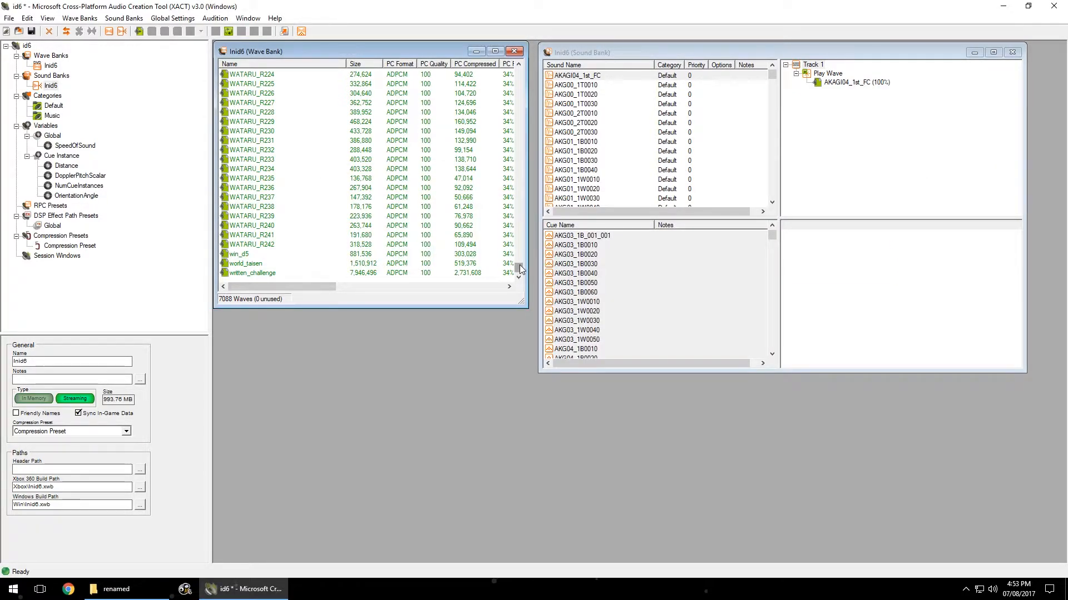
left_click_drag(522, 269, 516, 81)
scroll(322, 148, "up", 20)
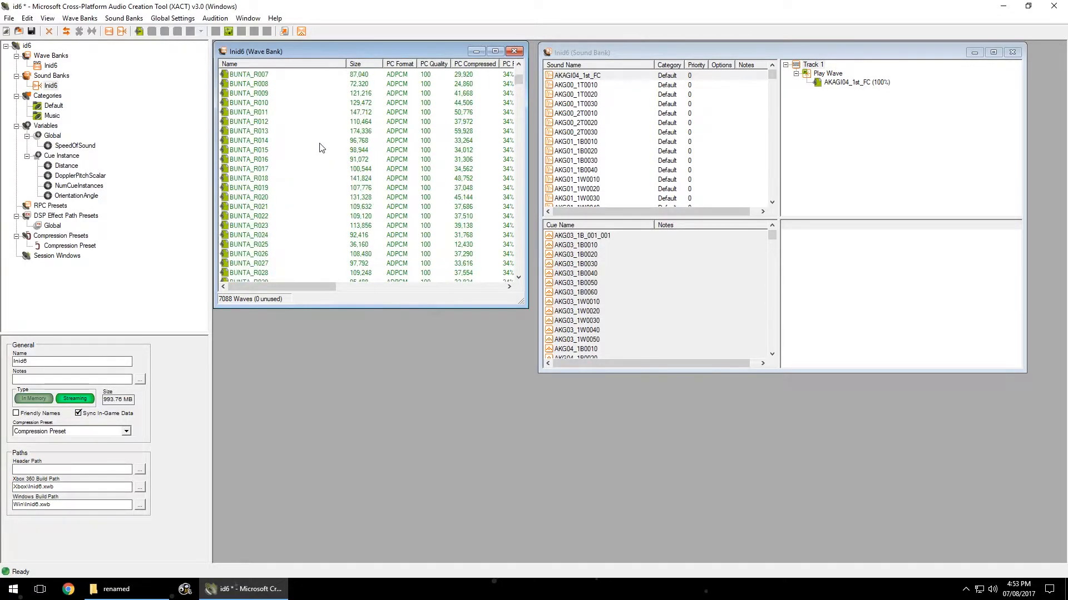
scroll(319, 147, "down", 2)
left_click(271, 140)
scroll(272, 161, "down", 2)
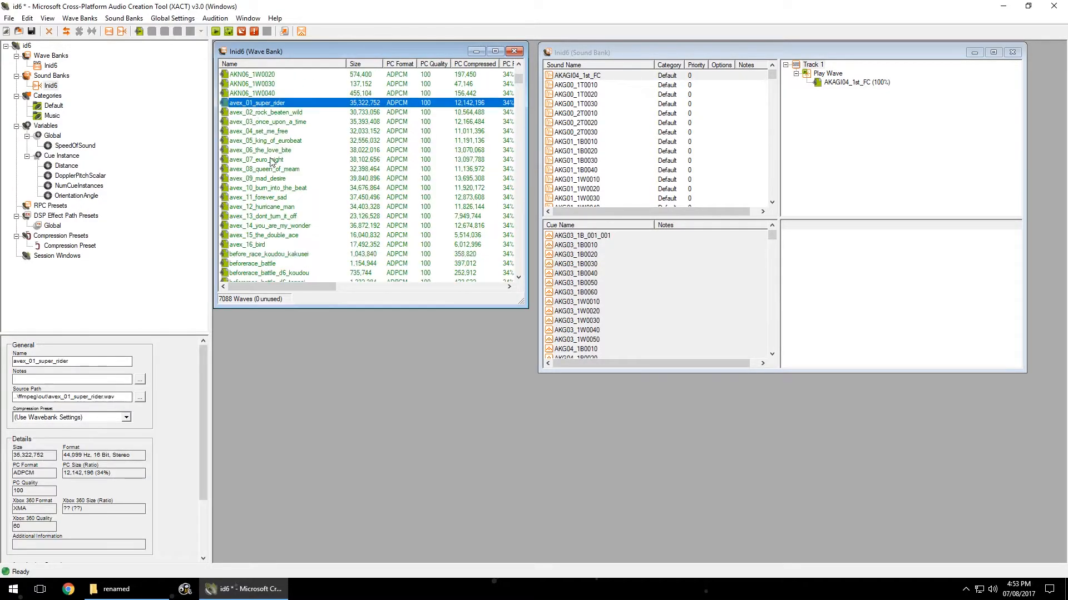
left_click(271, 235, "shift")
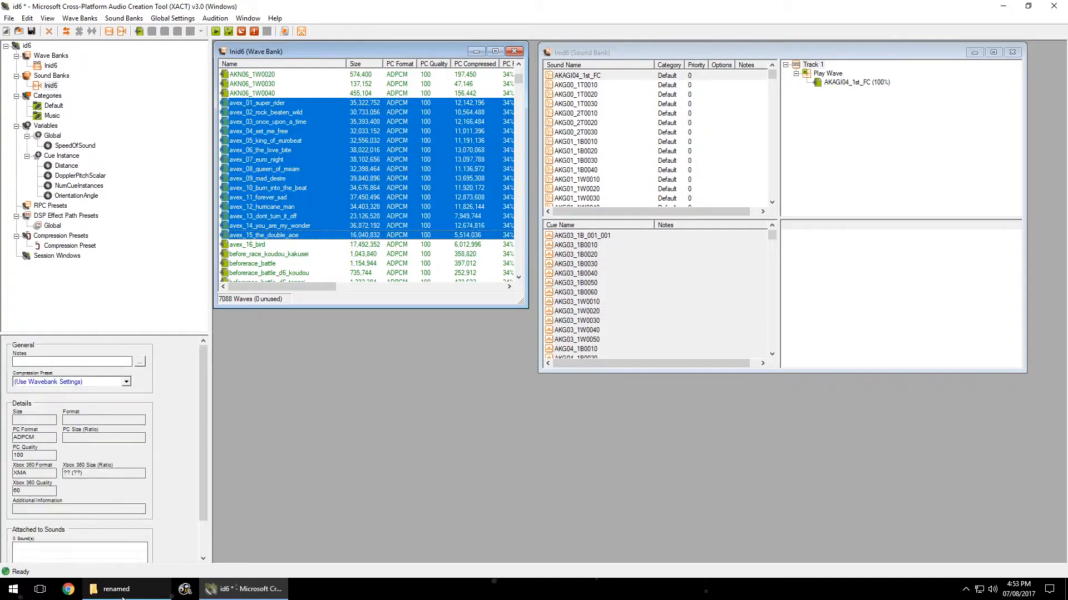
left_click(146, 590)
left_click(486, 404)
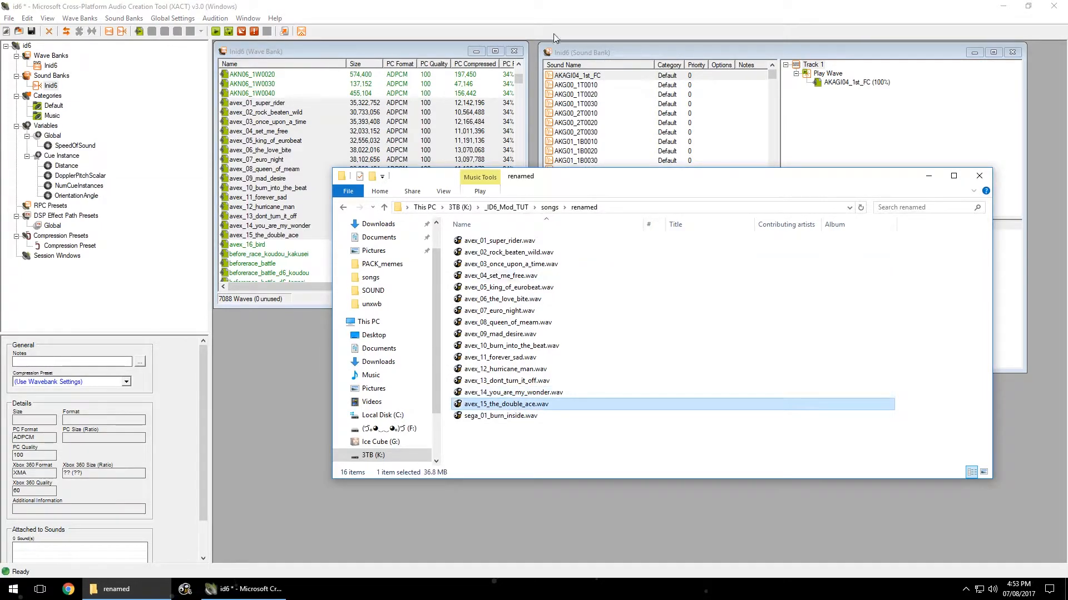
left_click(378, 52)
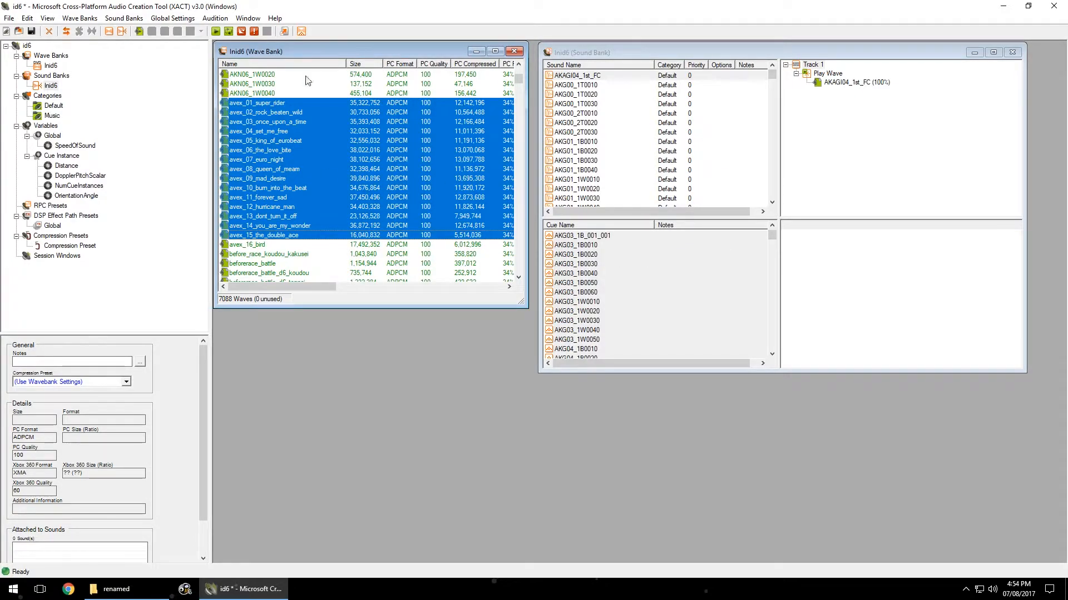
key("Delete")
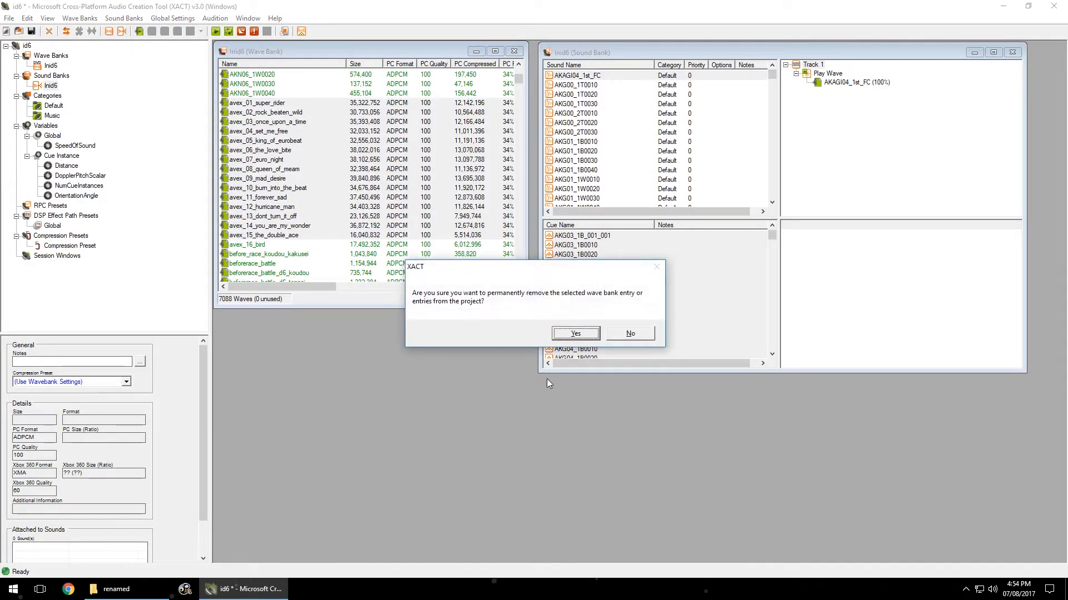
left_click(567, 333)
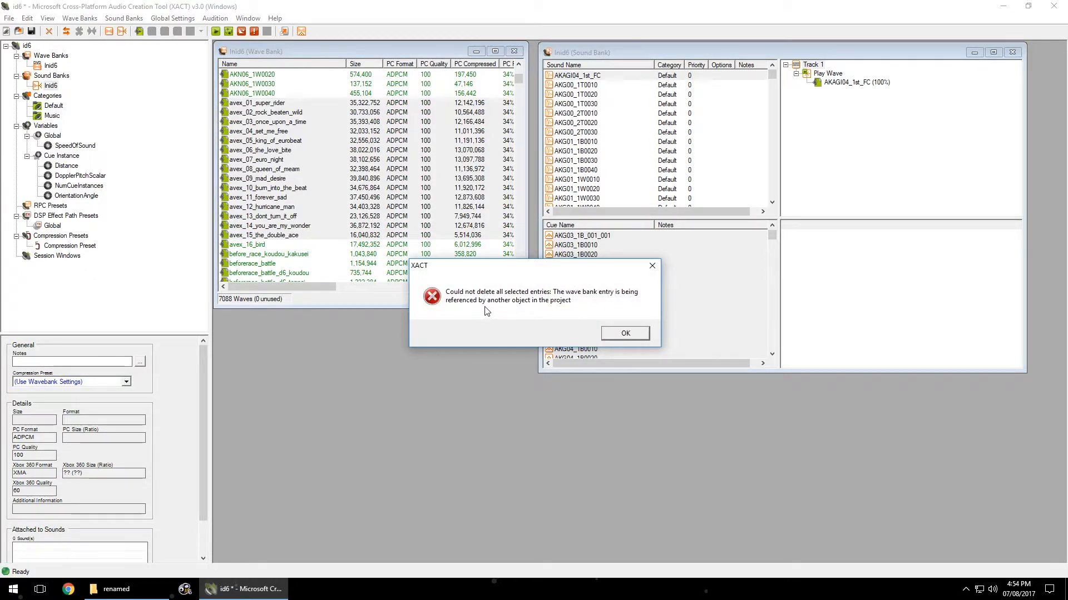
left_click(631, 333)
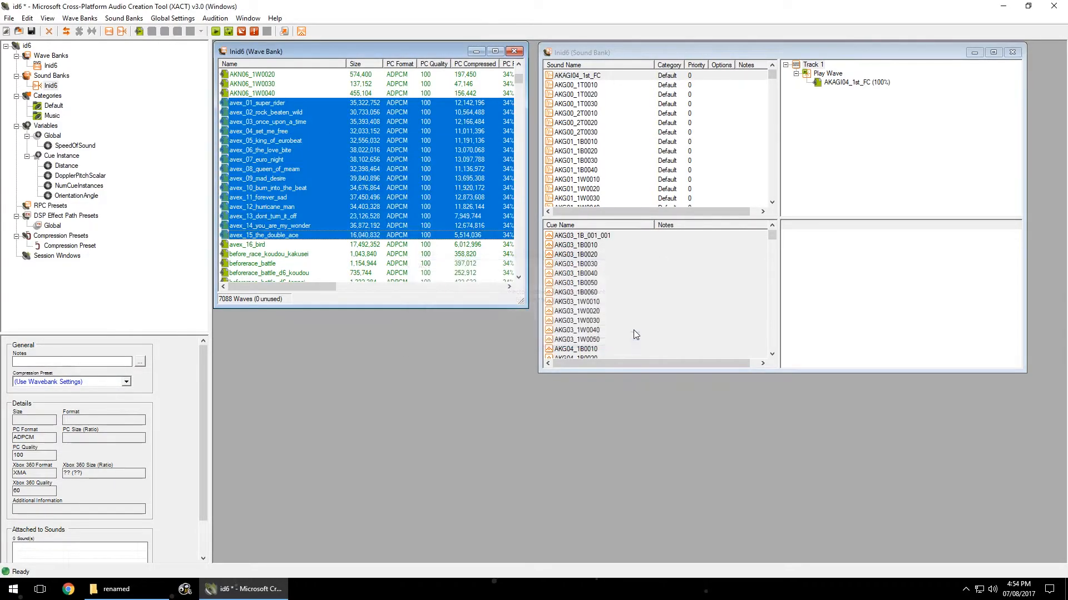
Step: Try to delete the sounds avex_01_super_rider through avex_15_the_double_ace from the Inid6 sound bank
left_click(627, 85)
scroll(629, 129, "down", 15)
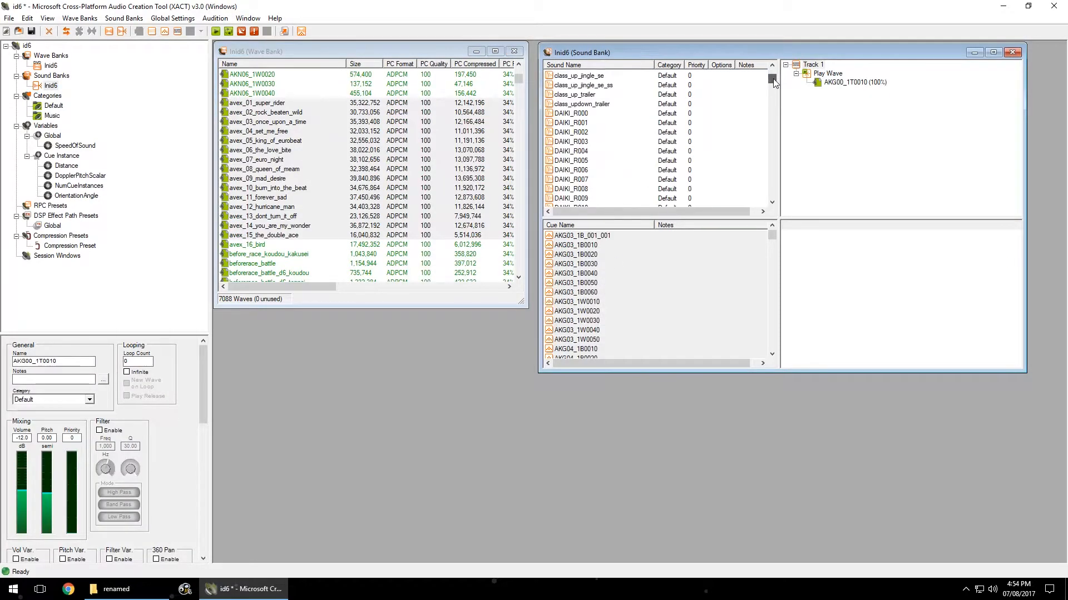
scroll(628, 129, "down", 10)
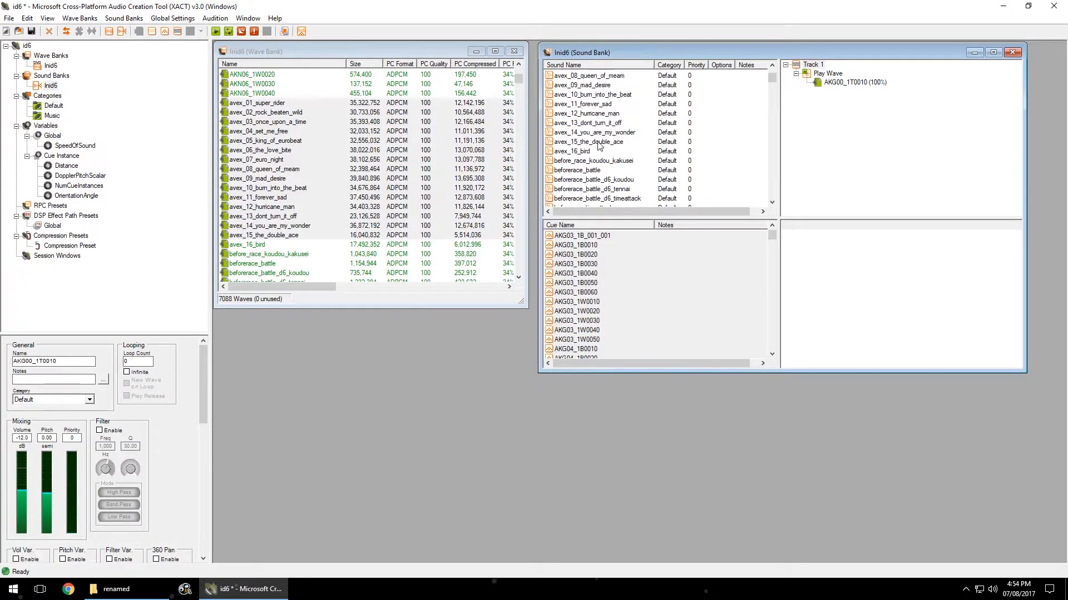
left_click(593, 150)
scroll(590, 128, "up", 3)
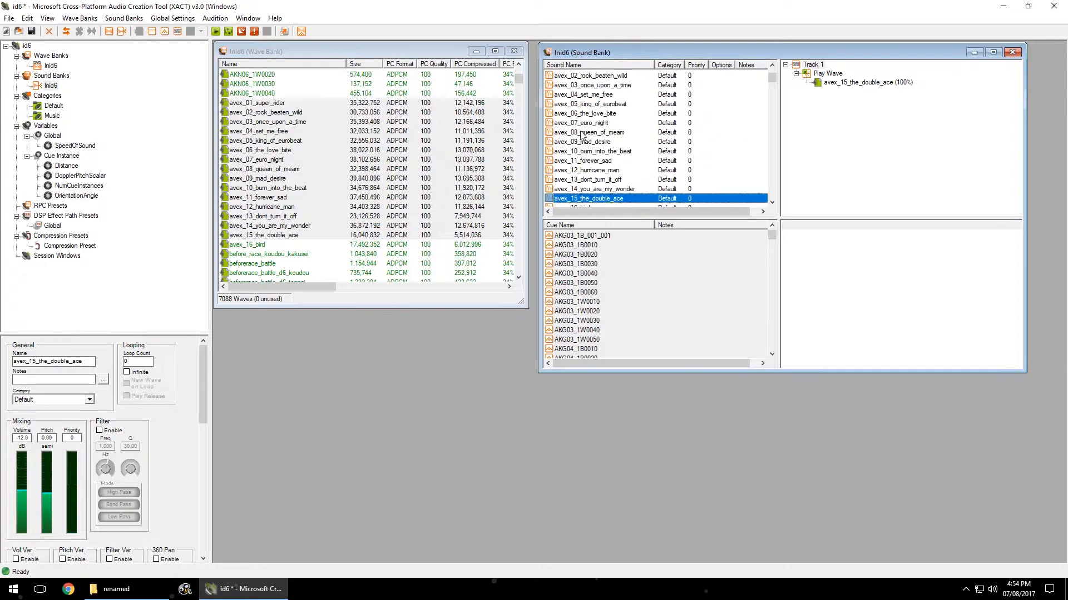
left_click(586, 94, "shift")
key("Delete")
left_click(570, 331)
left_click(614, 336)
Step: Delete the cues avex_01_super_rider through avex_15_the_double_ace from the Inid6 sound bank
left_click(594, 254)
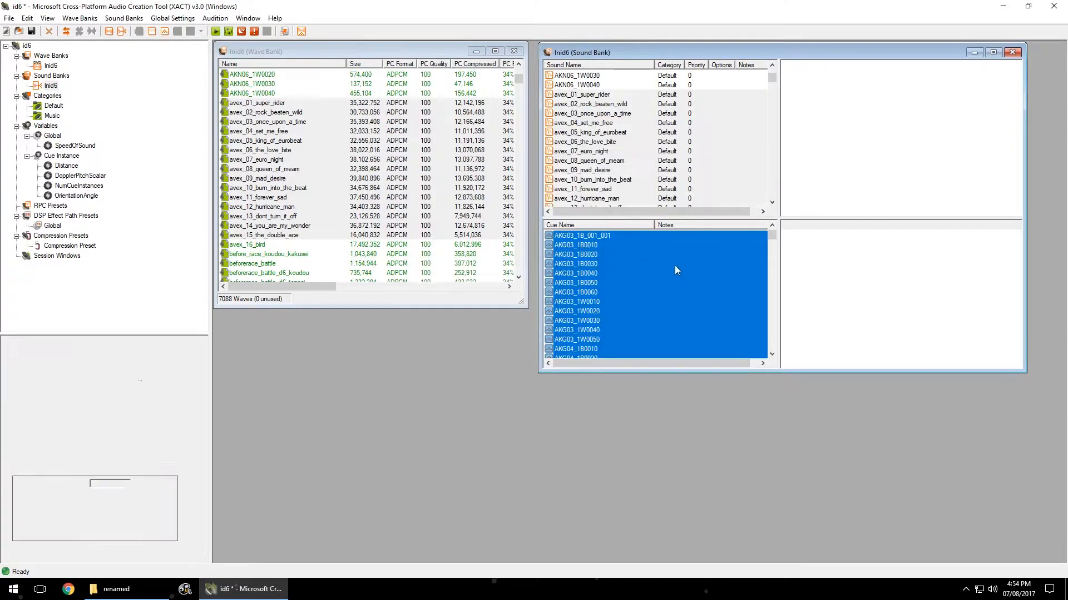
scroll(674, 270, "down", 10)
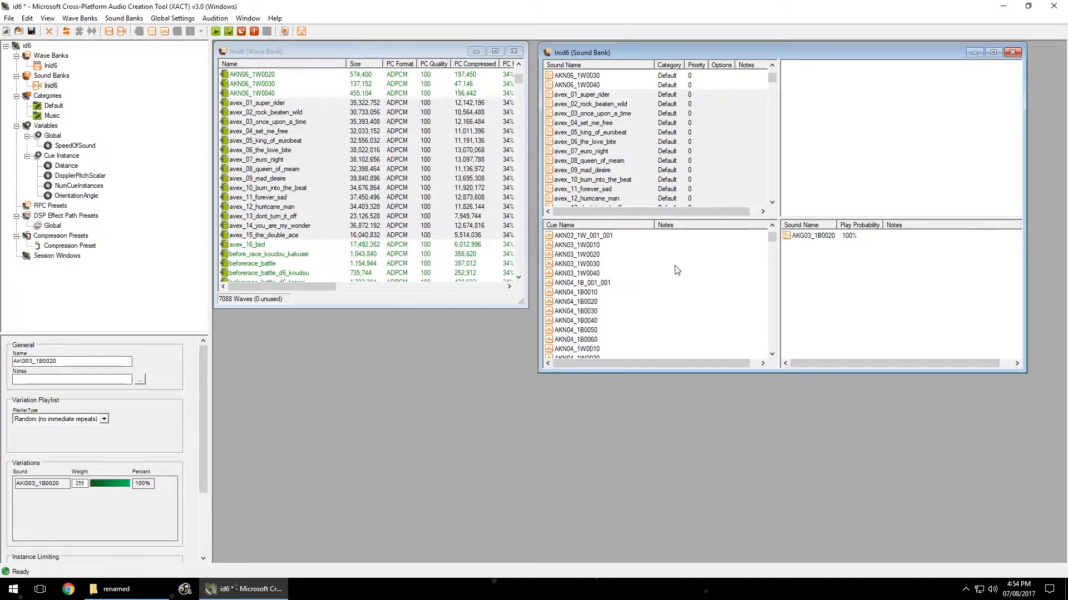
left_click(593, 282)
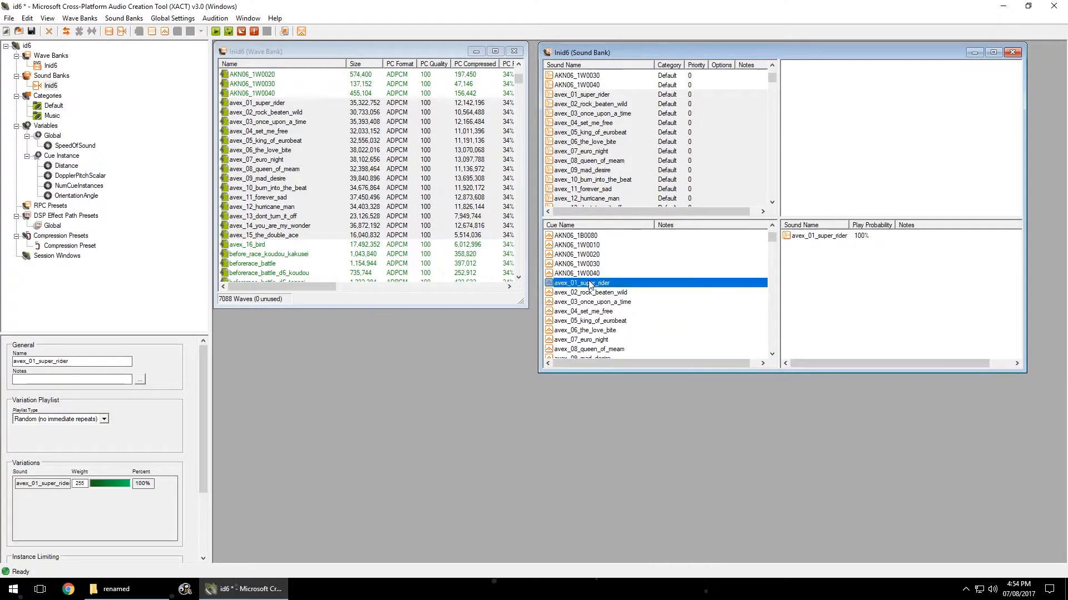
scroll(593, 286, "down", 3)
left_click(593, 340, "shift")
key("Delete")
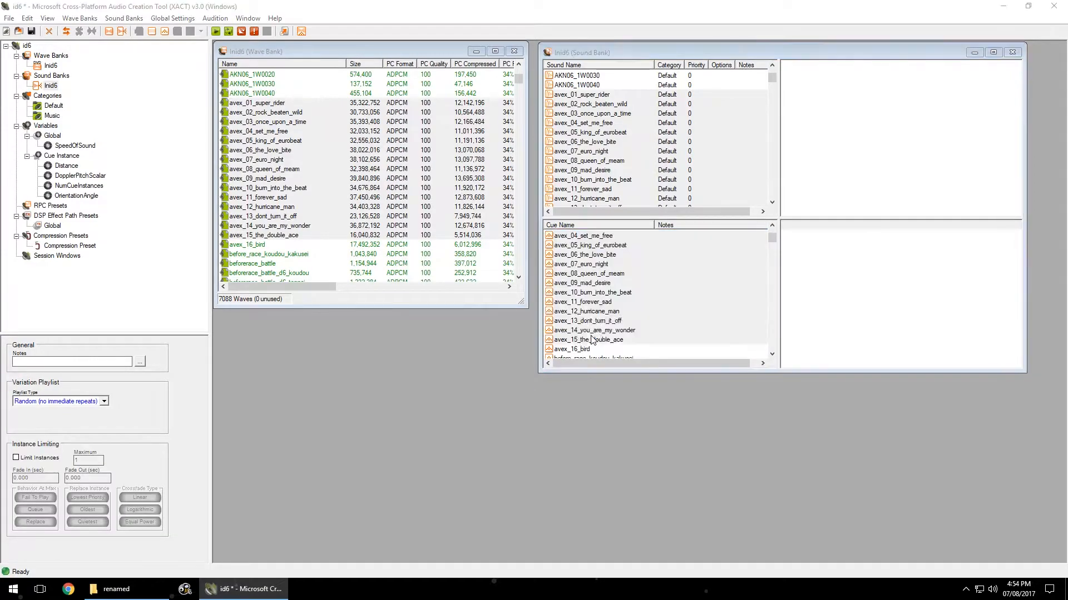
key("Return")
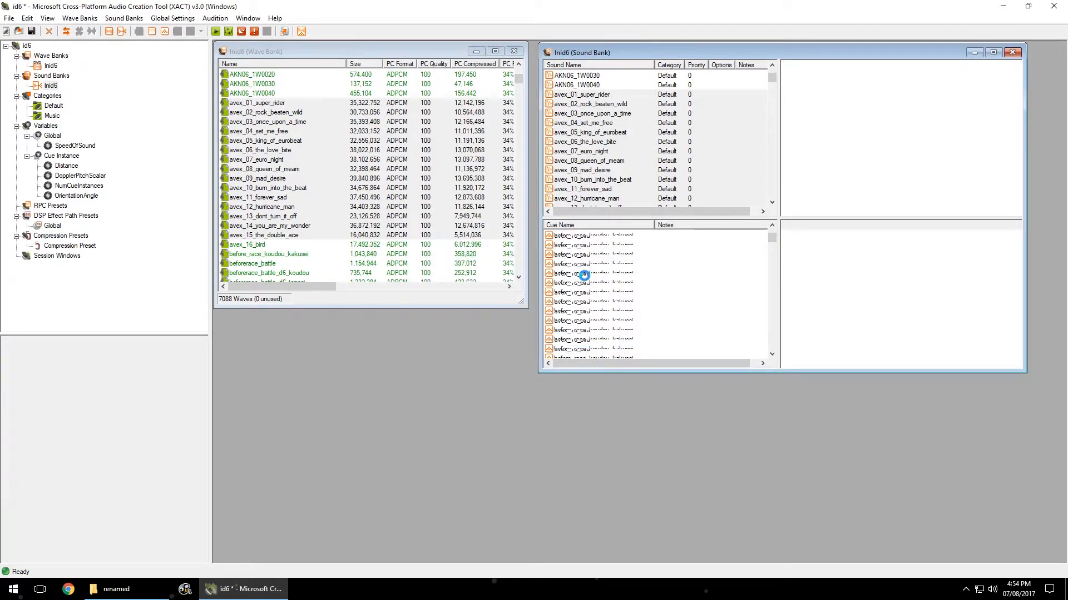
Step: Find the sega_01_burn_inside cue in the Inid6 sound bank's cue list and delete it
left_click(597, 285)
type("se")
scroll(605, 301, "down", 2)
key("Delete")
key("Return")
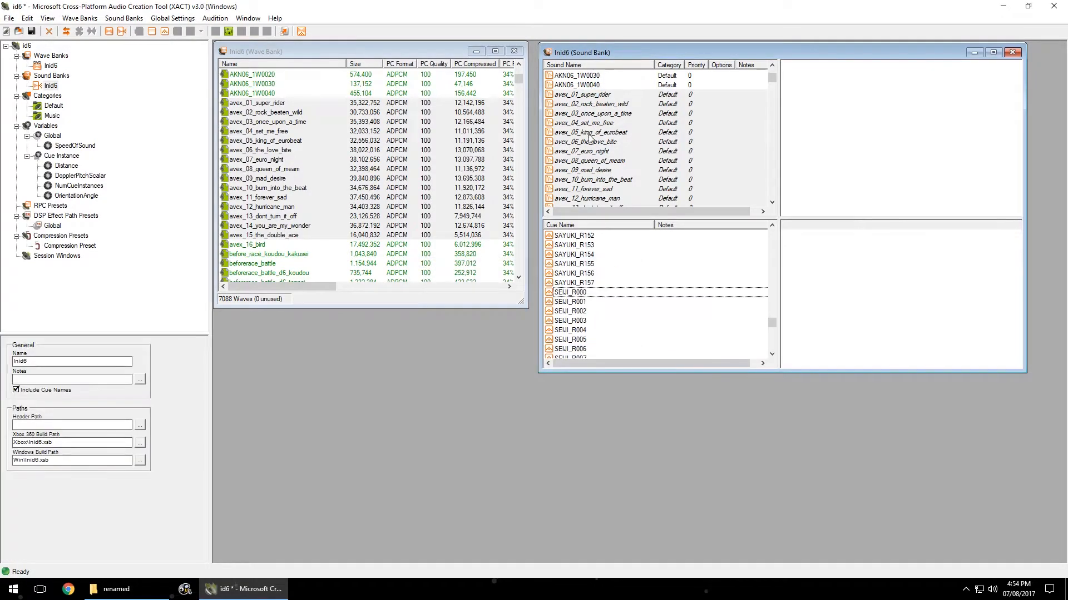
Step: Delete the sounds avex_01_super_rider through avex_15_the_double_ace from the Inid6 sound bank and accept the removal
left_click_drag(773, 79, 774, 84)
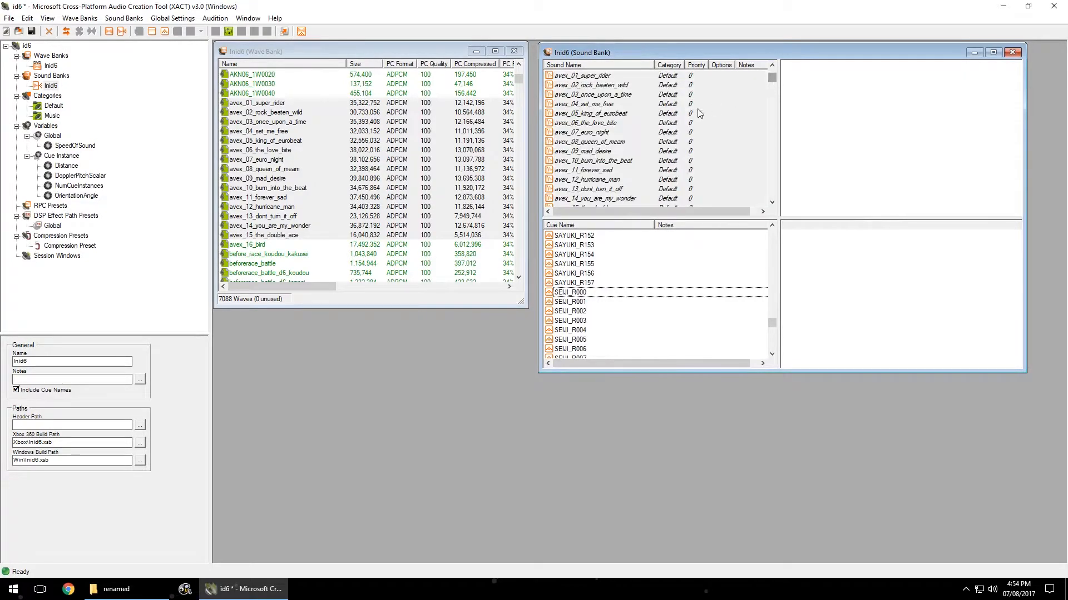
left_click(600, 76)
scroll(597, 139, "down", 1)
left_click(597, 180, "shift")
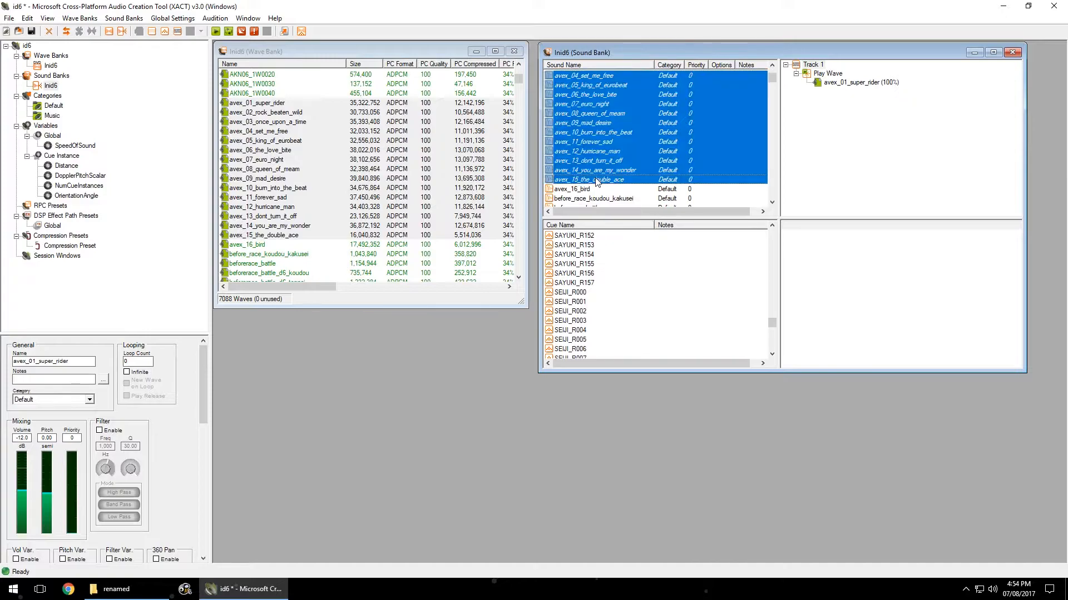
key("Delete")
key("Return")
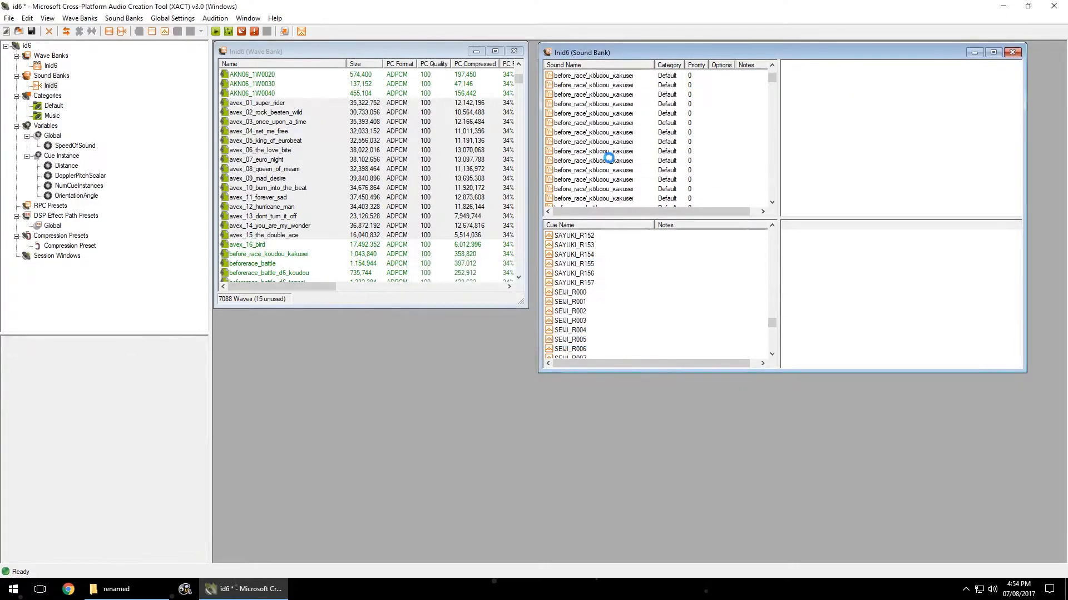
Step: Find the sega_01_burn_inside sound in the Inid6 sound bank and delete it
left_click(609, 160)
left_click(608, 204)
scroll(606, 200, "down", 1)
key("Delete")
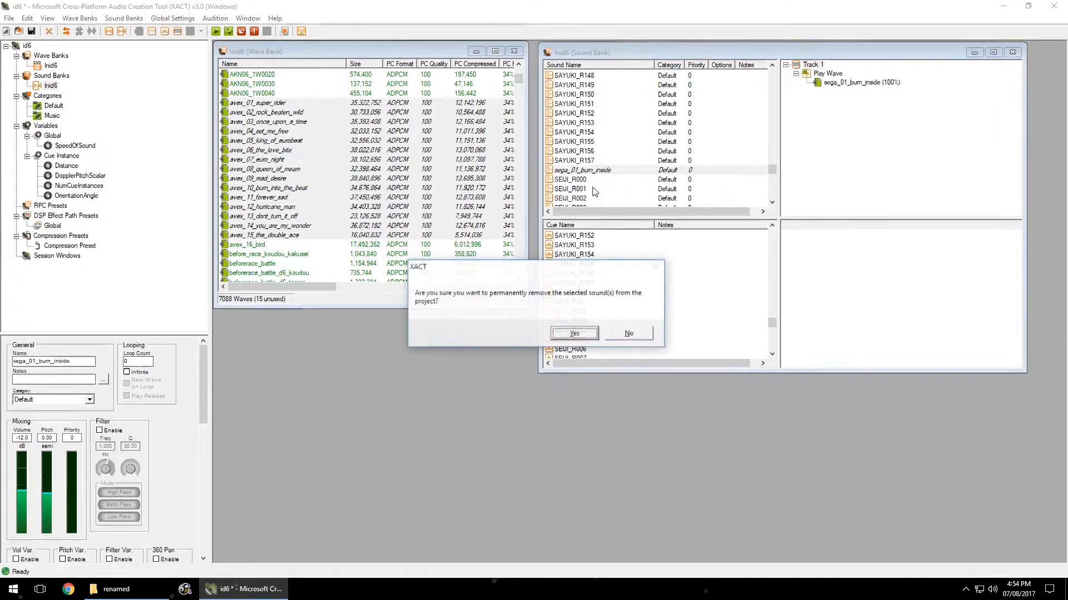
key("Return")
Step: Remove the unused waves avex_01_super_rider through avex_15_the_double_ace from the Inid6 wave bank
left_click(317, 51)
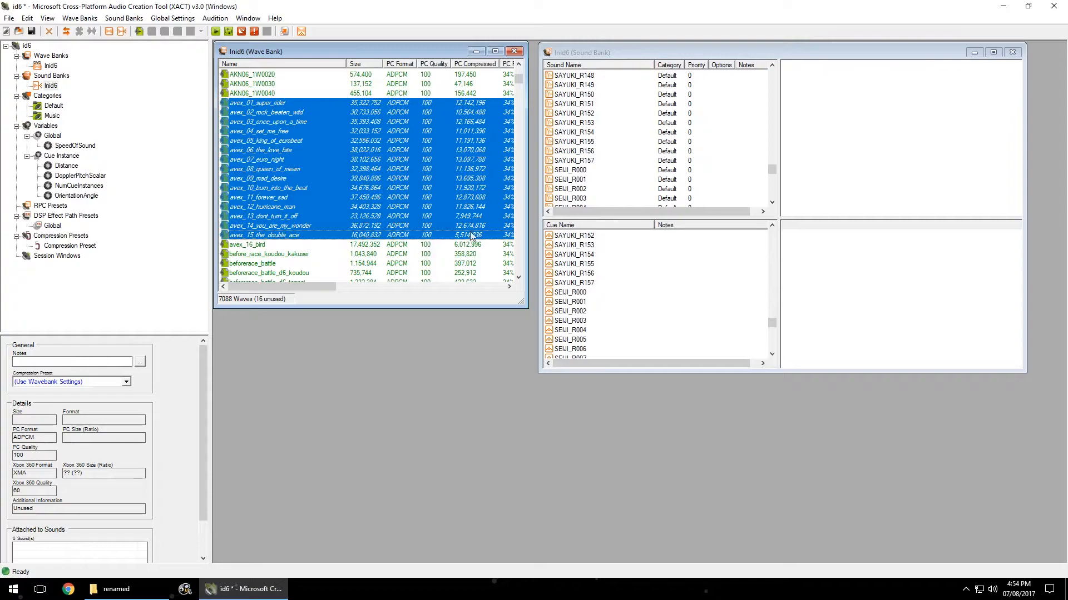
key("Delete")
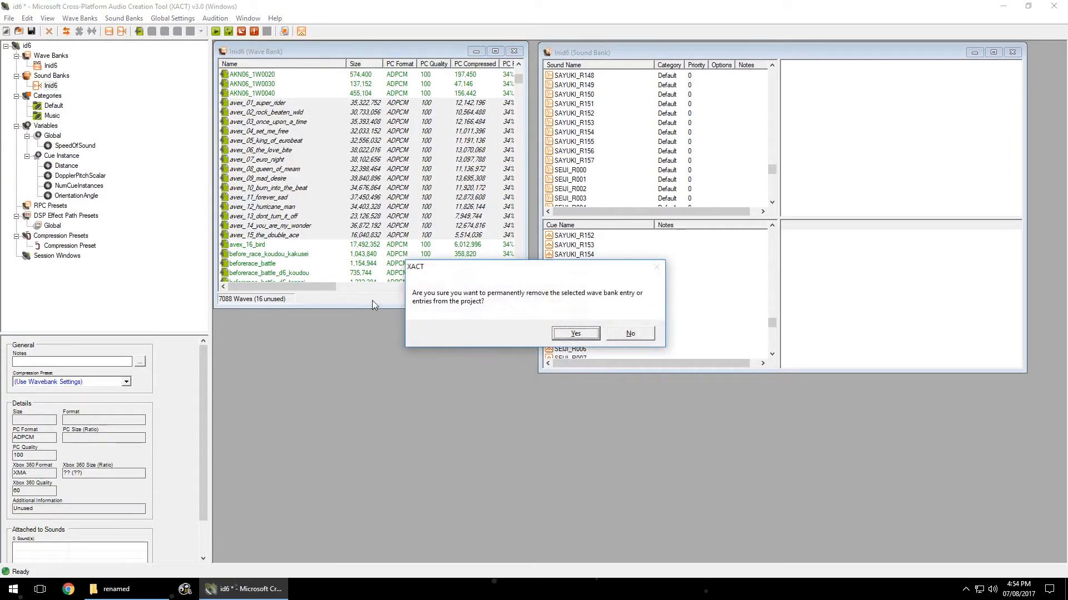
left_click(576, 334)
Step: Find the sega_01_burn_inside wave in the Inid6 wave bank and delete it
left_click_drag(308, 183, 299, 182)
type("se")
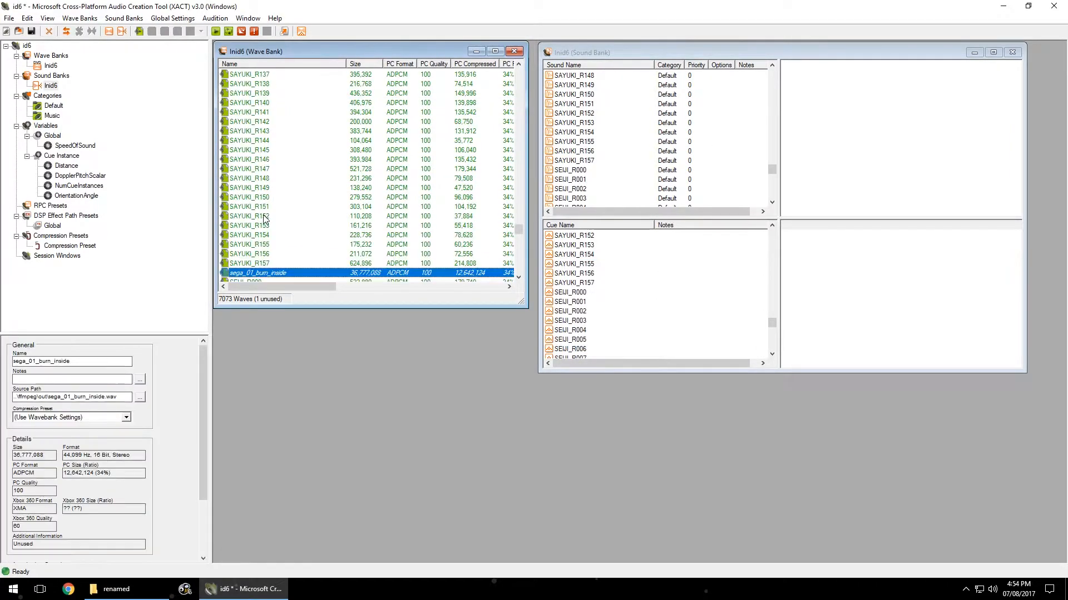
key("Delete")
key("Return")
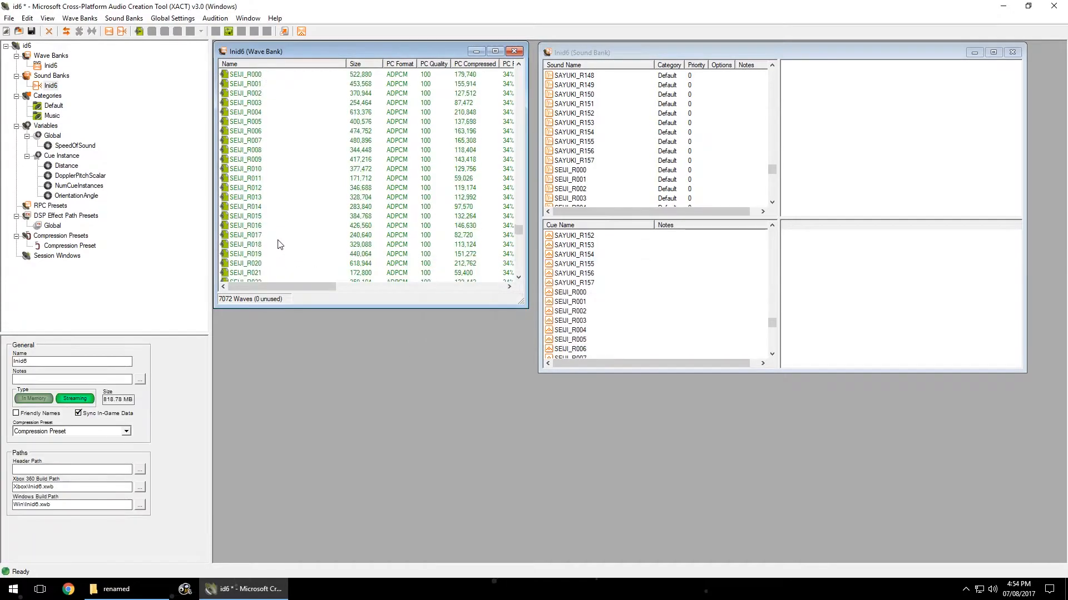
Step: Add all 16 WAV files from the renamed folder in File Explorer to the end of the Inid6 wave bank
left_click_drag(517, 230, 489, 282)
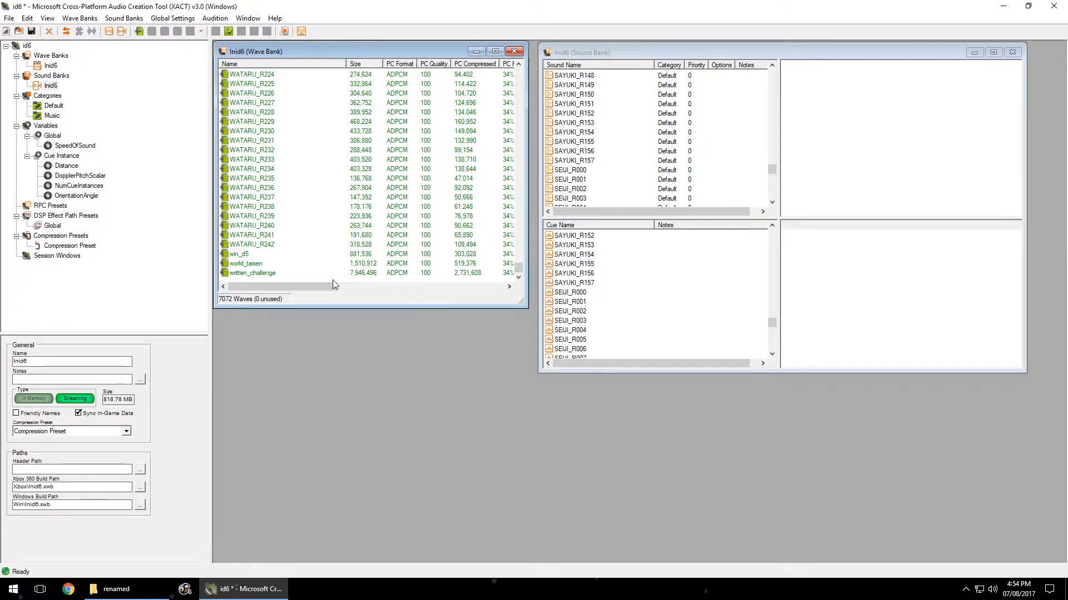
left_click(149, 589)
key("ctrl+a")
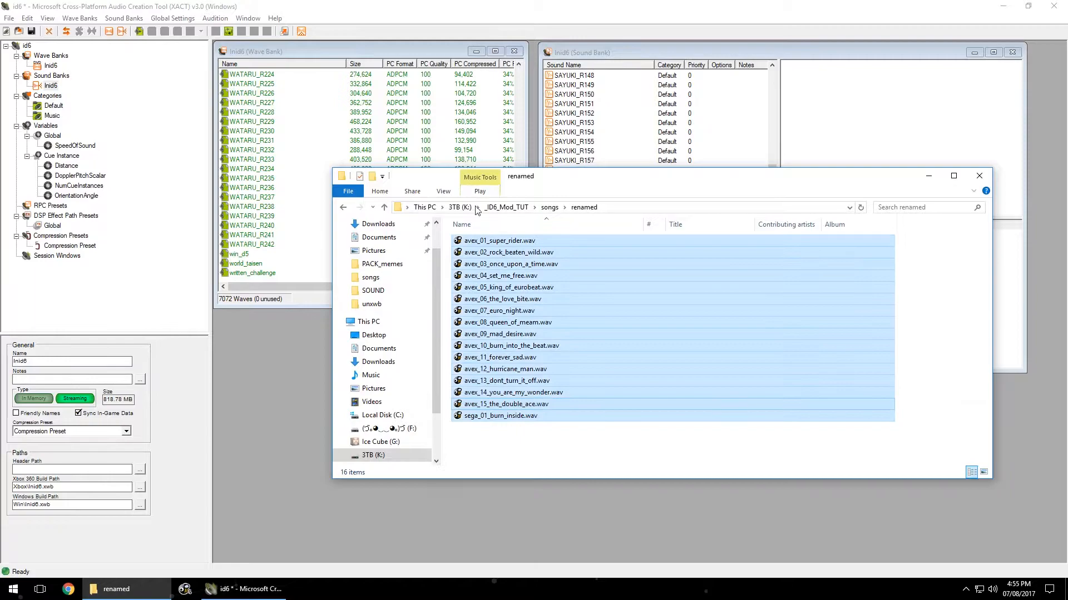
left_click_drag(493, 245, 280, 284)
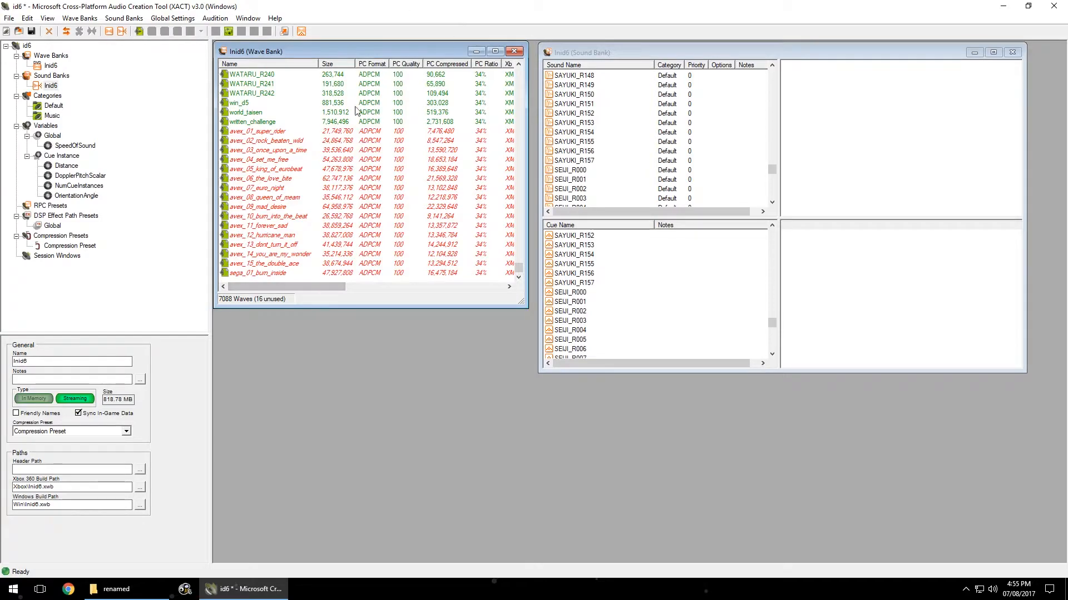
Step: Create sounds in the Inid6 sound bank from the new waves avex_01_super_rider through sega_01_burn_inside
left_click(288, 133)
left_click(258, 275, "shift")
left_click_drag(255, 133, 311, 139)
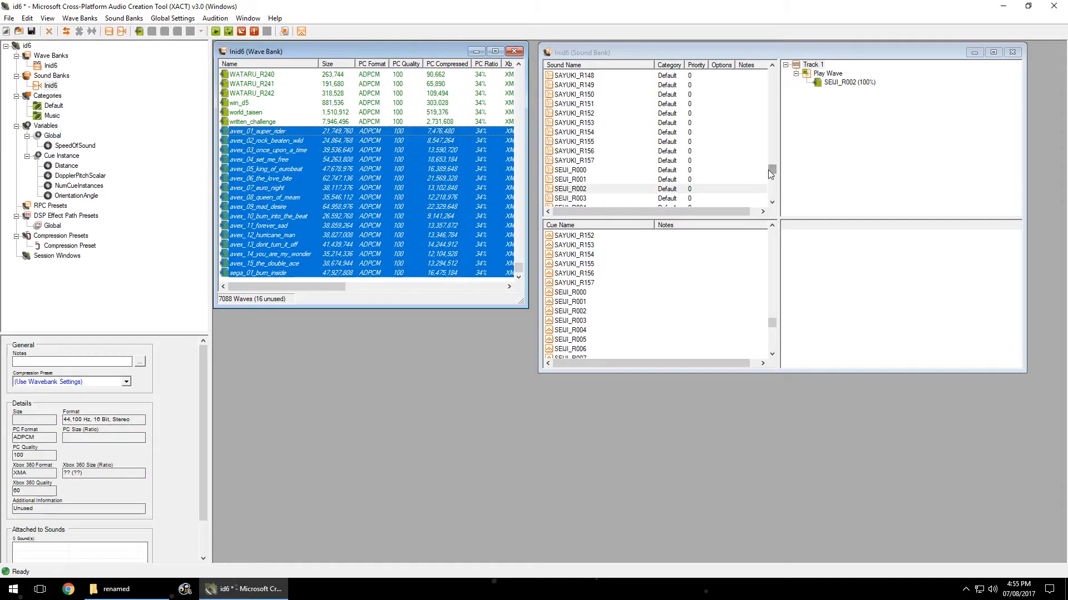
left_click_drag(772, 172, 774, 206)
left_click_drag(248, 133, 578, 209)
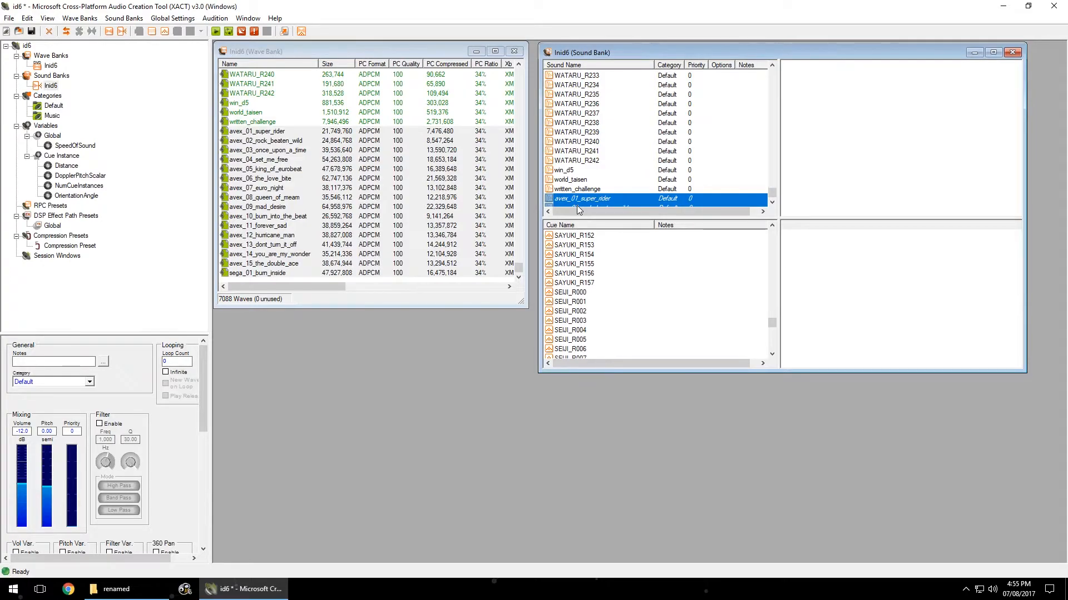
scroll(619, 151, "down", 3)
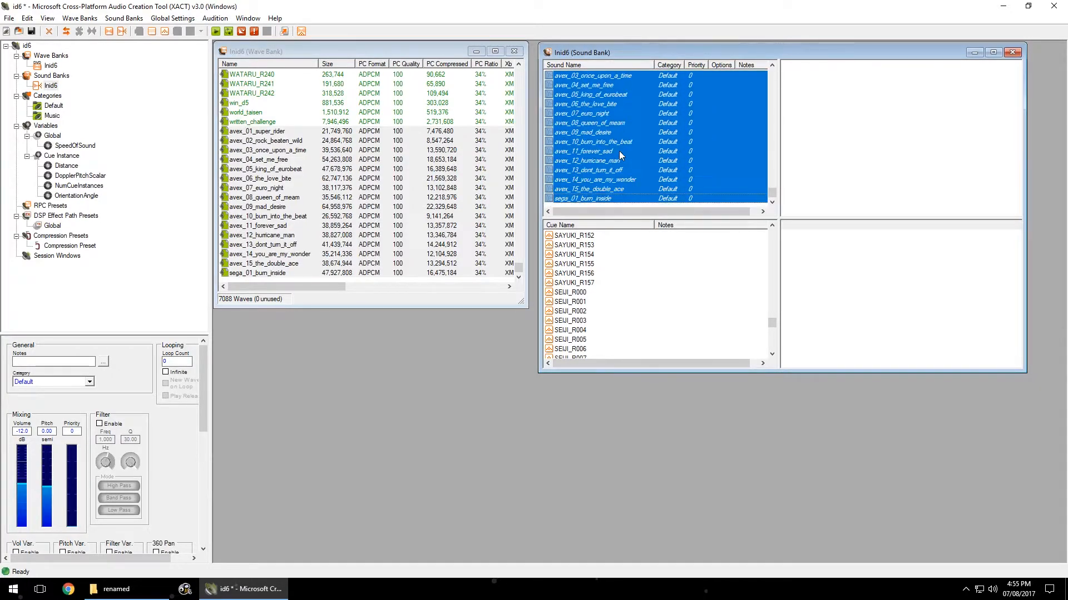
Step: Create cues at the end of the Inid6 cue list from the new sounds avex_01_super_rider through sega_01_burn_inside
left_click_drag(771, 322, 772, 359)
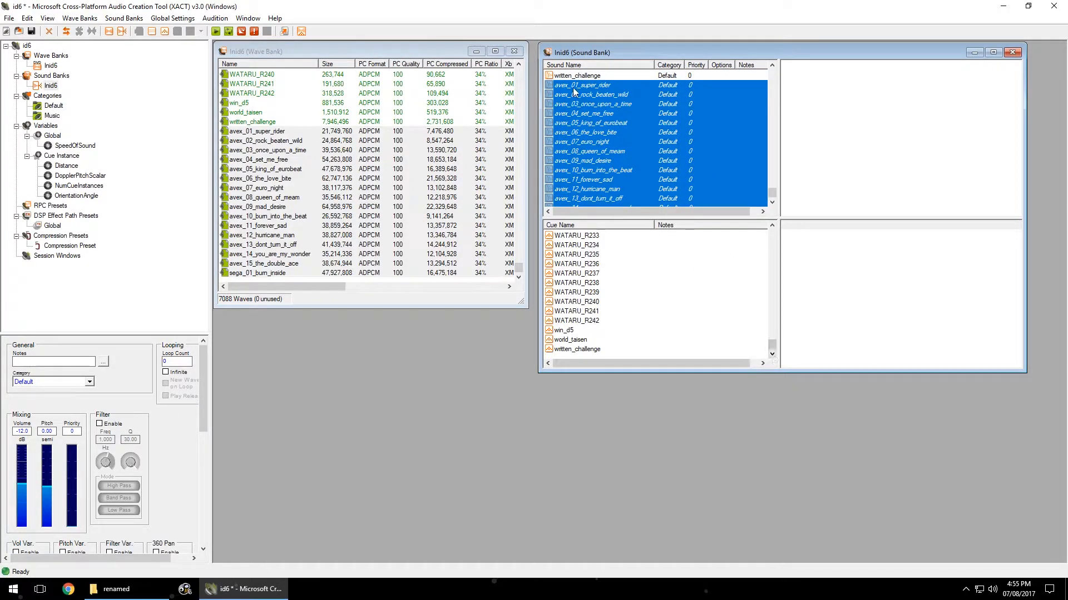
left_click_drag(579, 85, 583, 344)
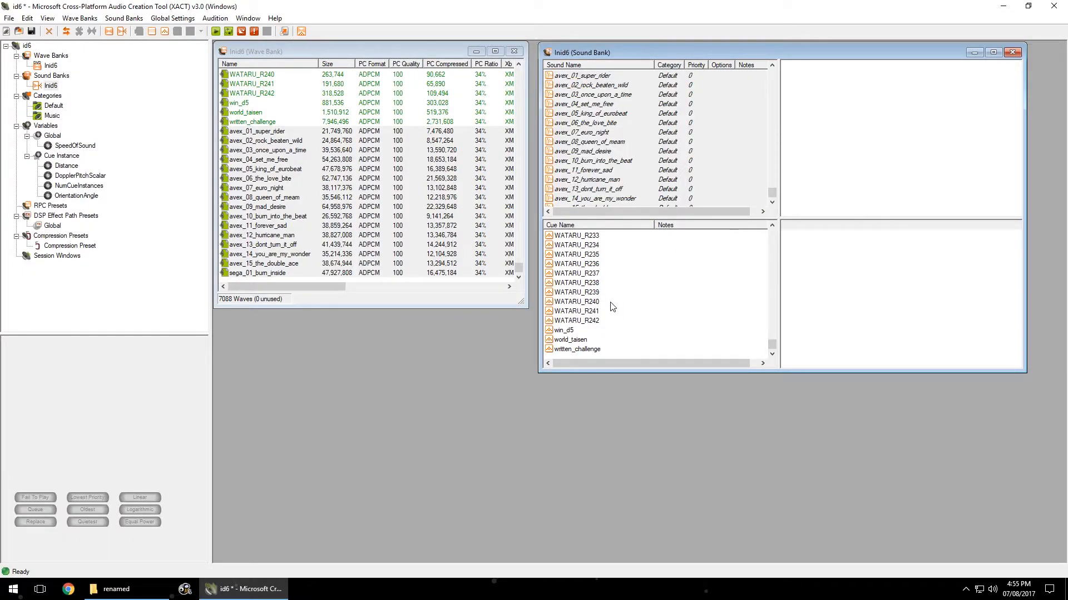
left_click(620, 204)
left_click(608, 200)
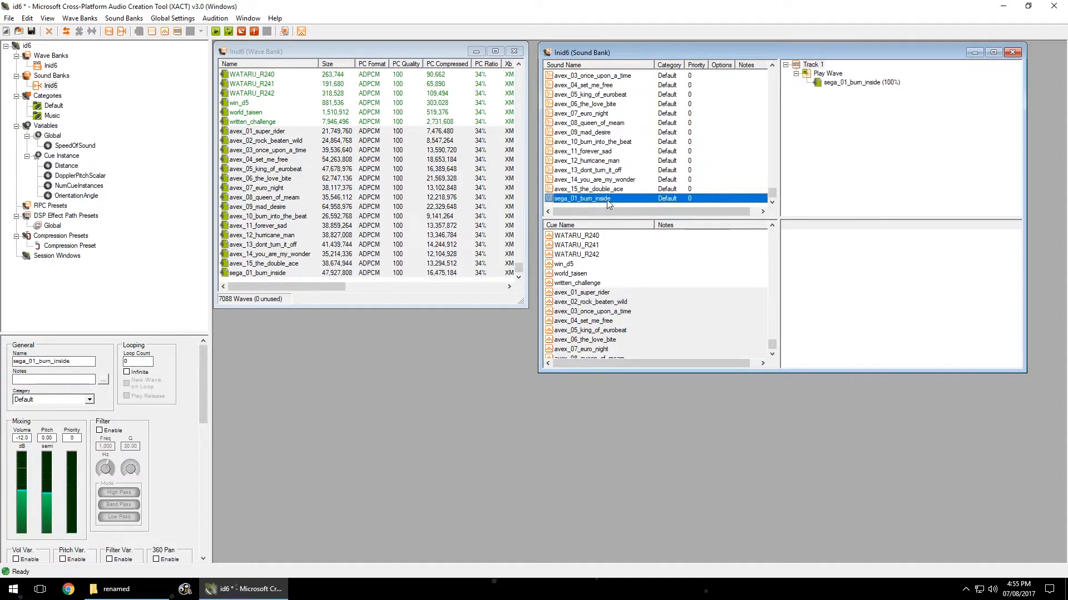
Step: Set the volume of the newly added avex and sega sounds to -3 dB
left_click(600, 142)
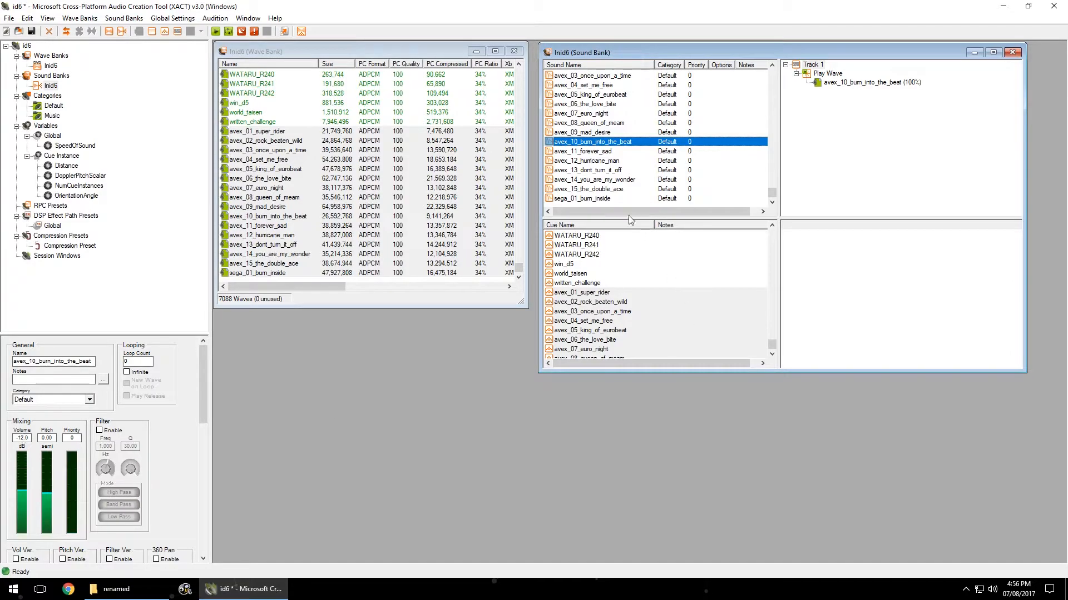
left_click(616, 199)
key("ctrl+a")
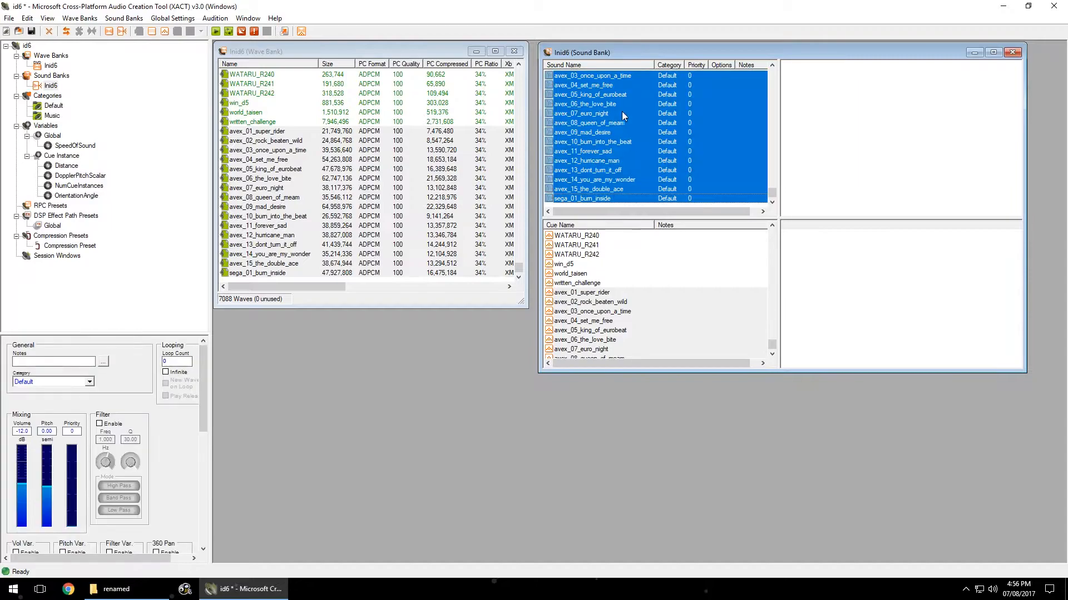
left_click(22, 434)
key("Return")
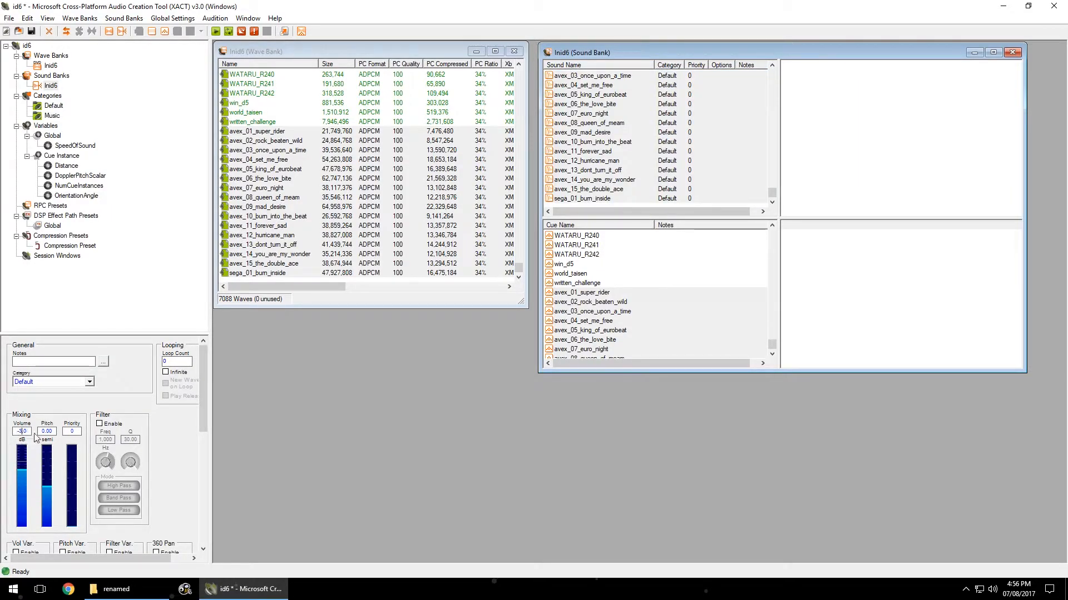
left_click(79, 431)
left_click(642, 212)
left_click(639, 170)
Step: Set the volume of the sounds avex_01_super_rider through sega_01_burn_inside to -6 dB and compare it with world_taisen and written_challenge
left_click(591, 200)
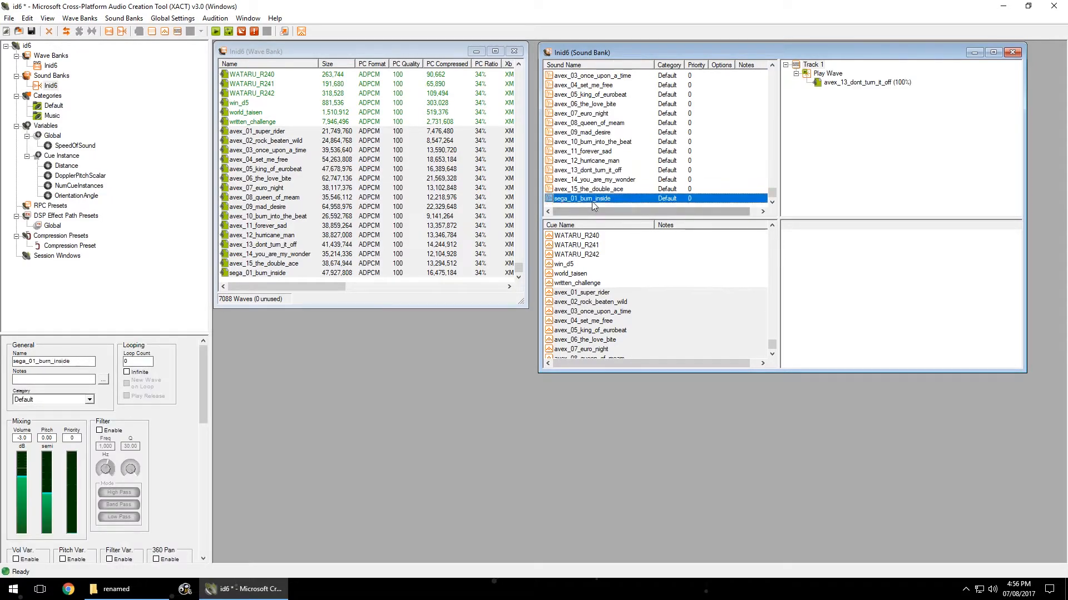
scroll(592, 201, "up", 1)
left_click(590, 85, "shift")
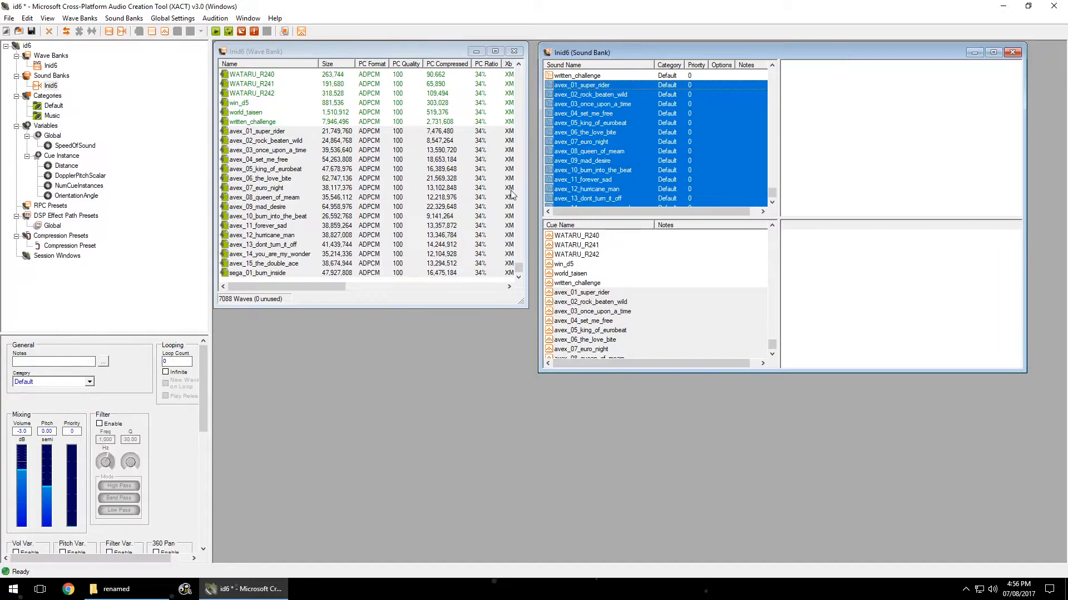
left_click(20, 432)
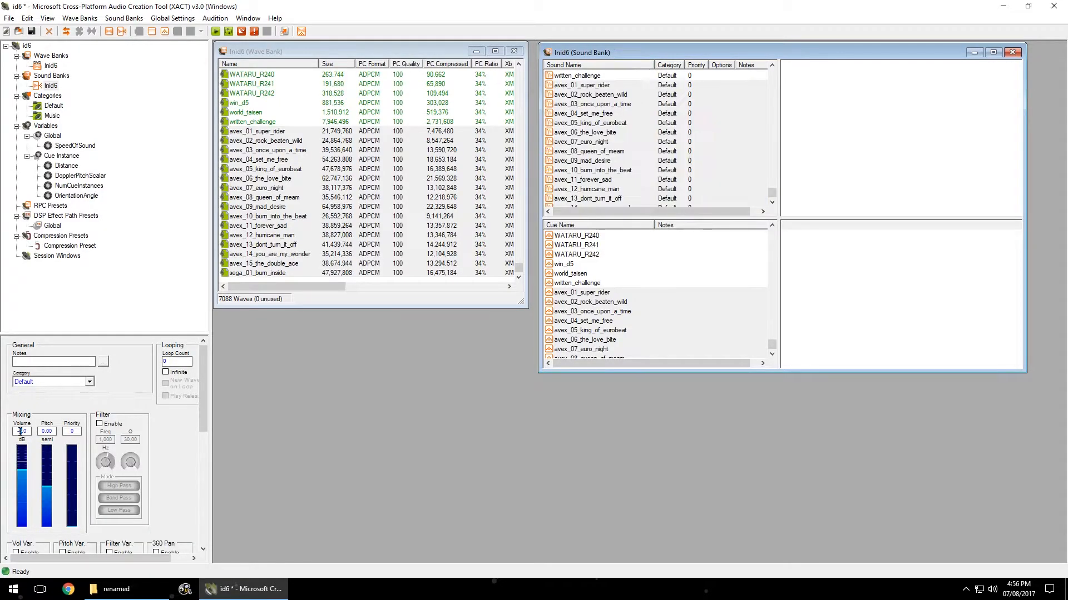
type("6")
left_click(636, 143)
left_click(592, 87)
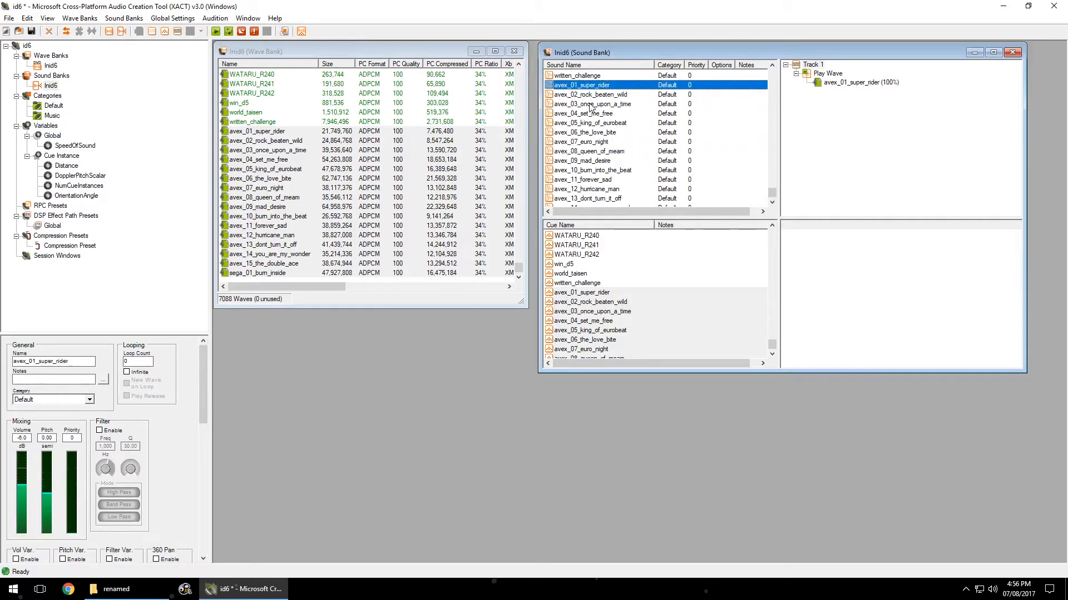
scroll(596, 126, "up", 1)
left_click(583, 95)
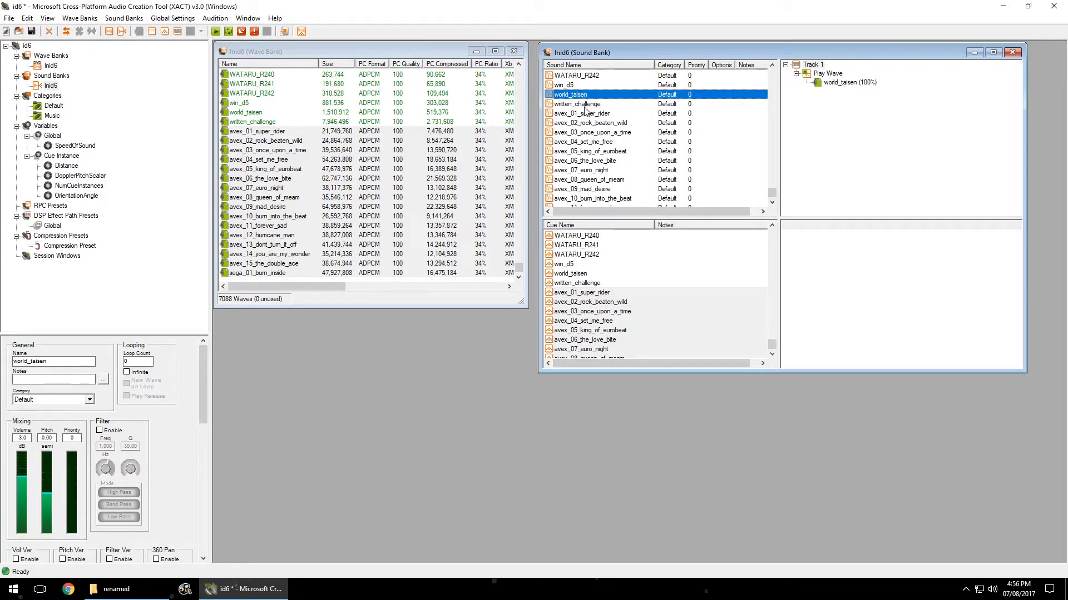
left_click(583, 104)
left_click(586, 114)
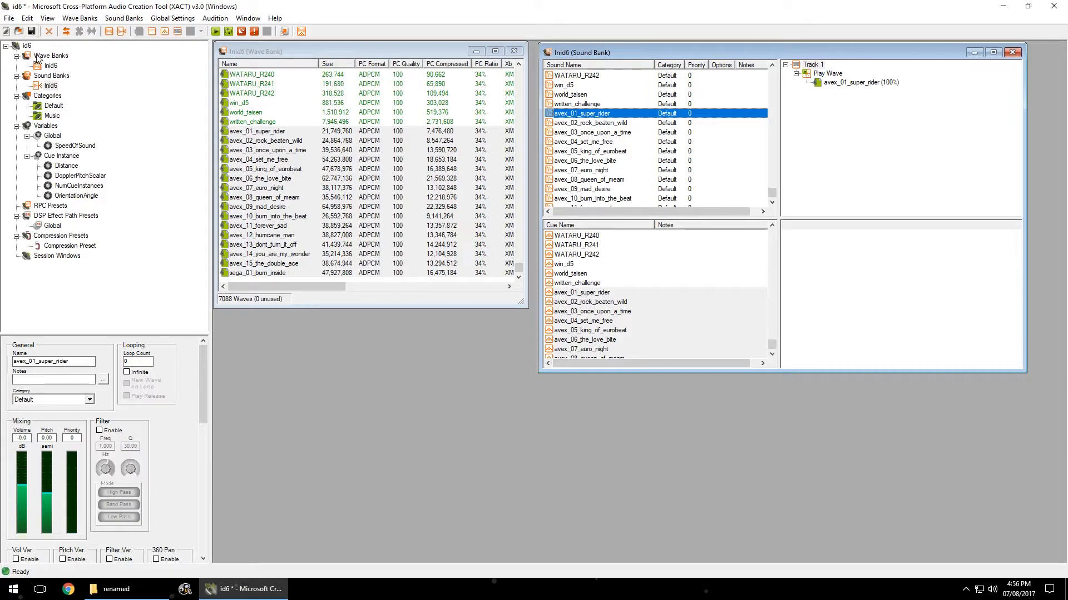
Step: Save the id6 project and build it with the report option set to None
key("ctrl+s")
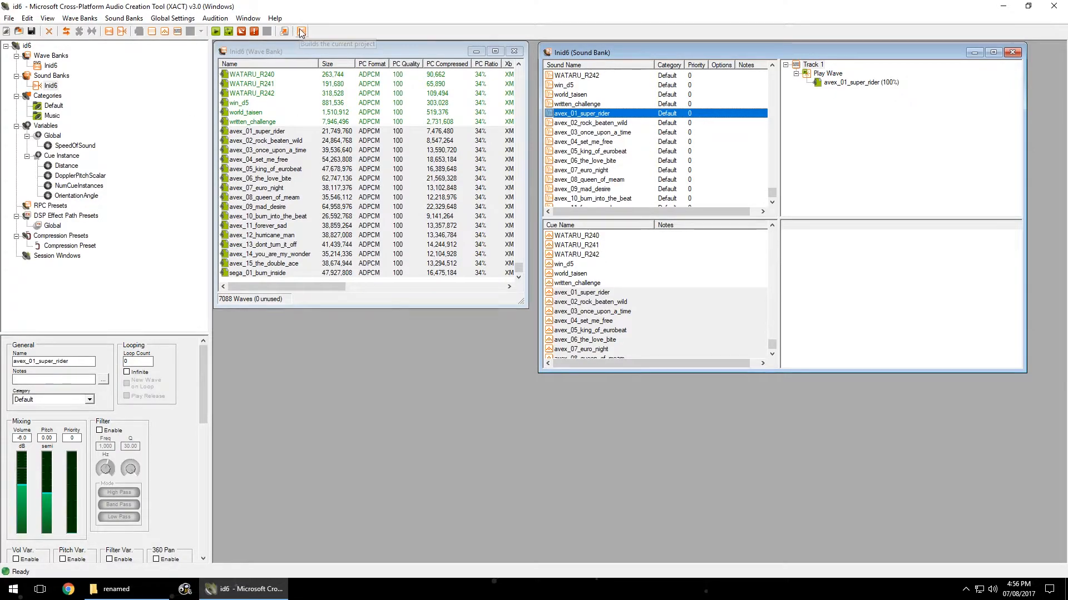
left_click(51, 66)
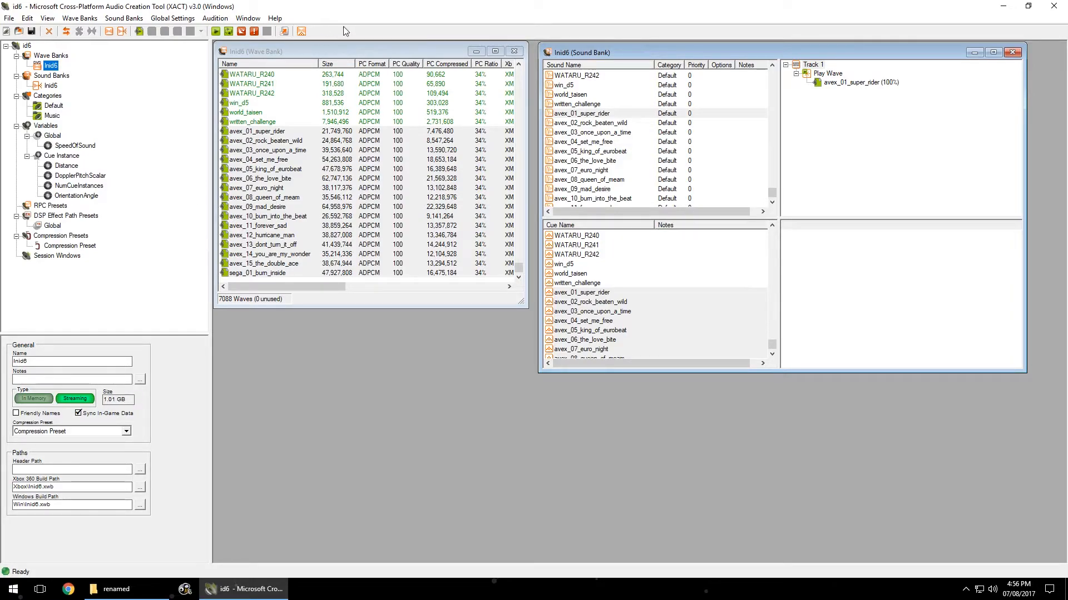
left_click(301, 32)
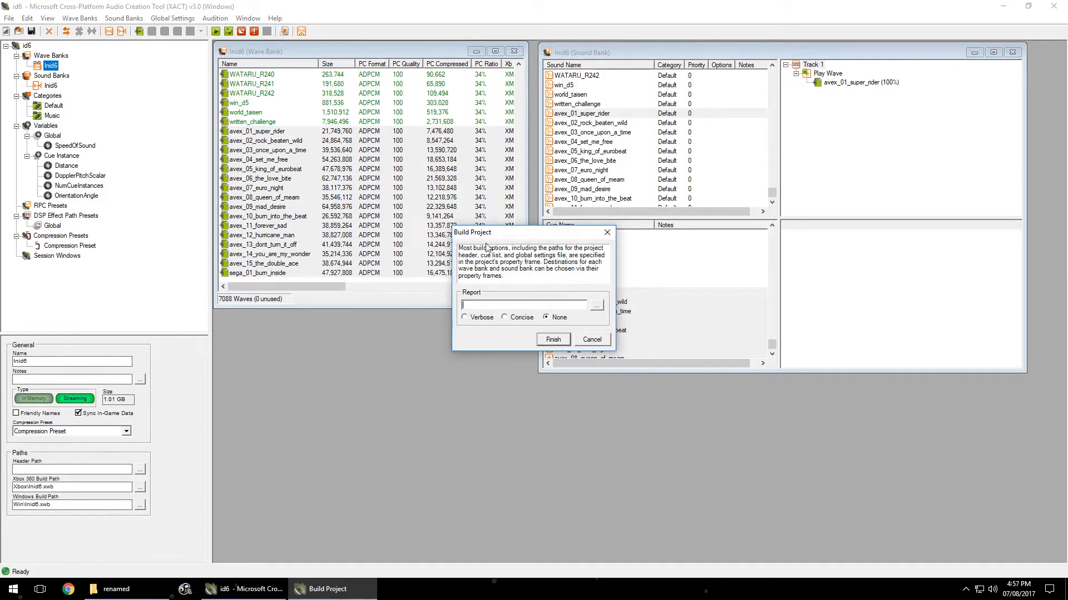
left_click(552, 339)
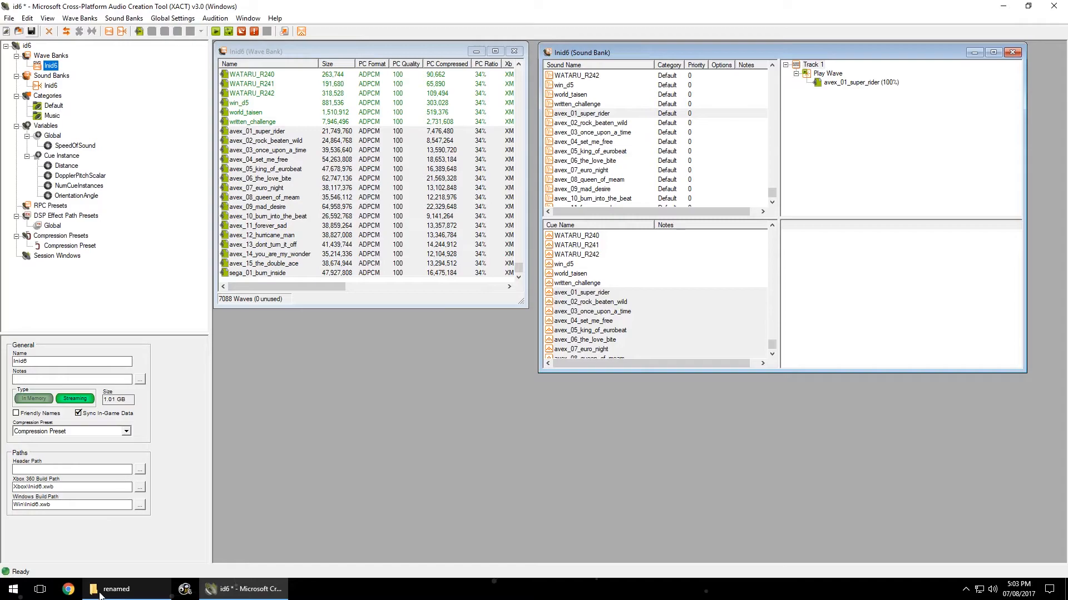
Step: Switch to File Explorer and open the Win build folder inside the _ID6_Mod_TUT project folder
left_click(139, 595)
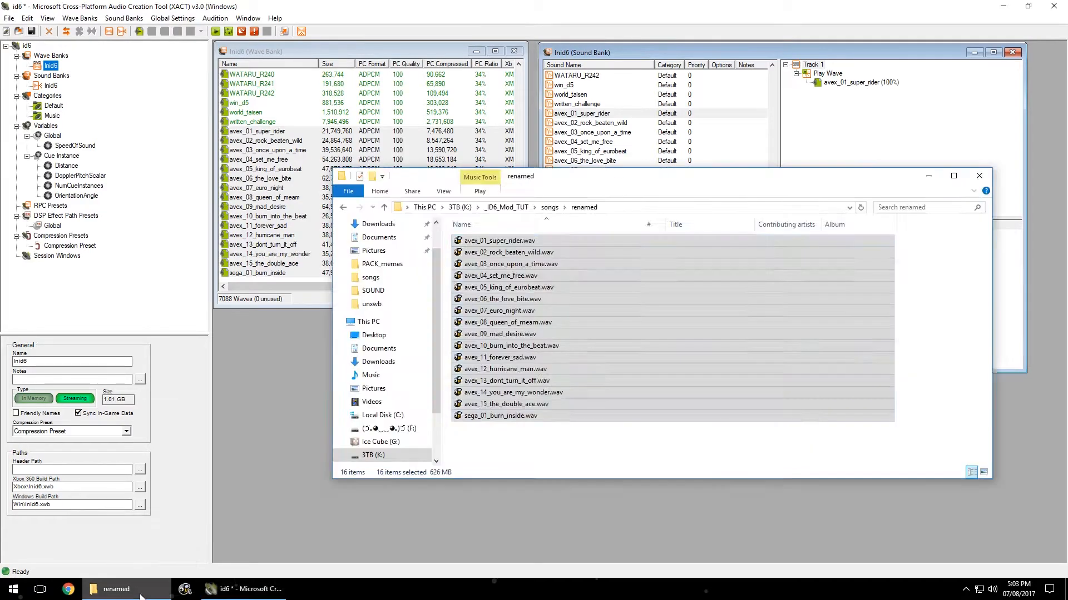
key("alt+Left")
key("alt+Right")
key("alt+Left")
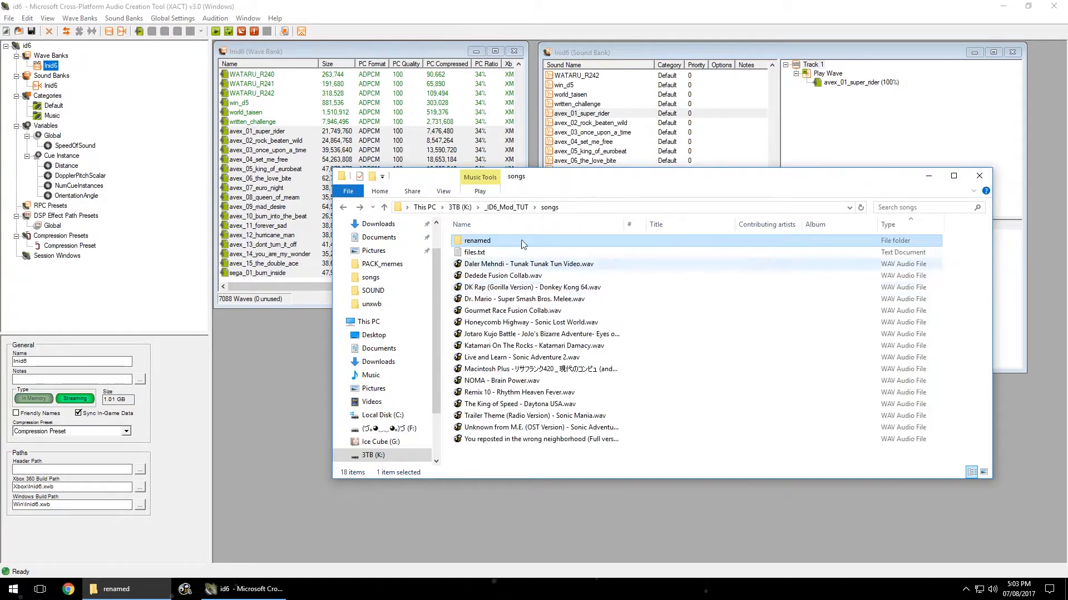
left_click(506, 207)
double_click(473, 252)
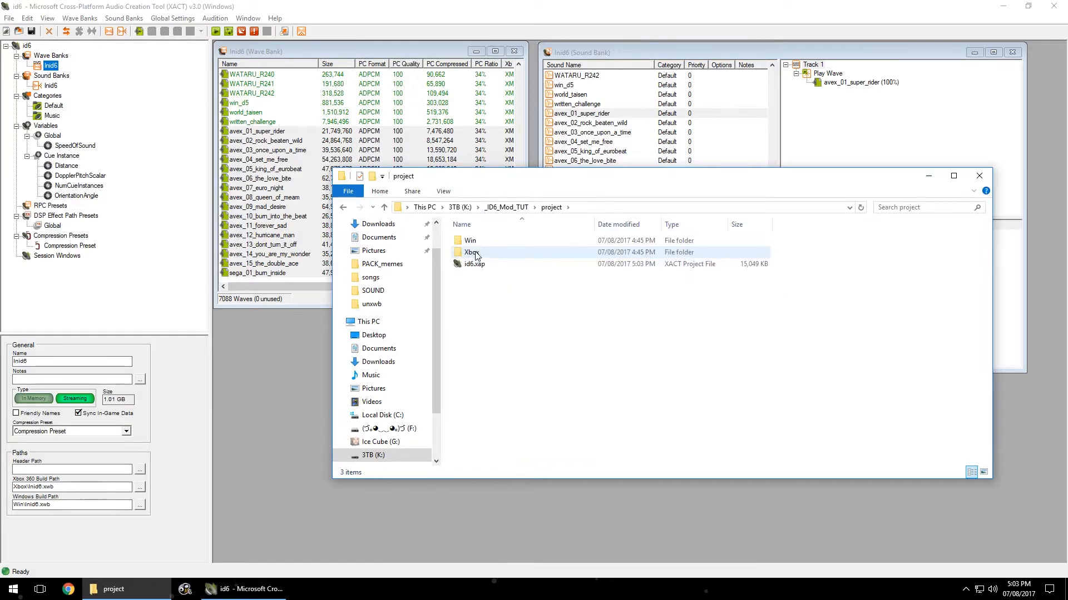
left_click(478, 244)
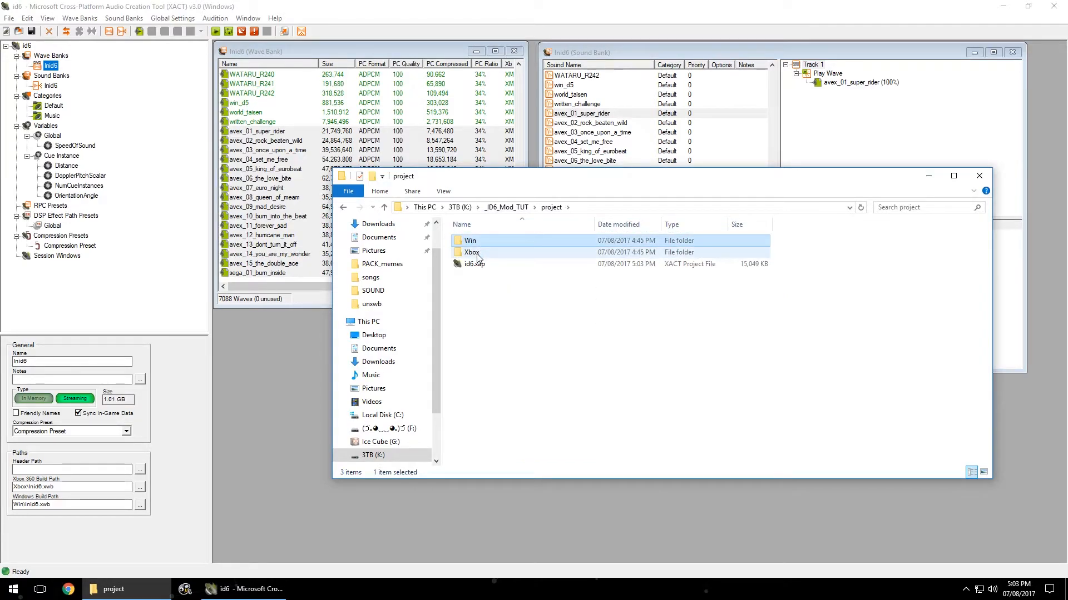
double_click(472, 253)
key("alt+Left")
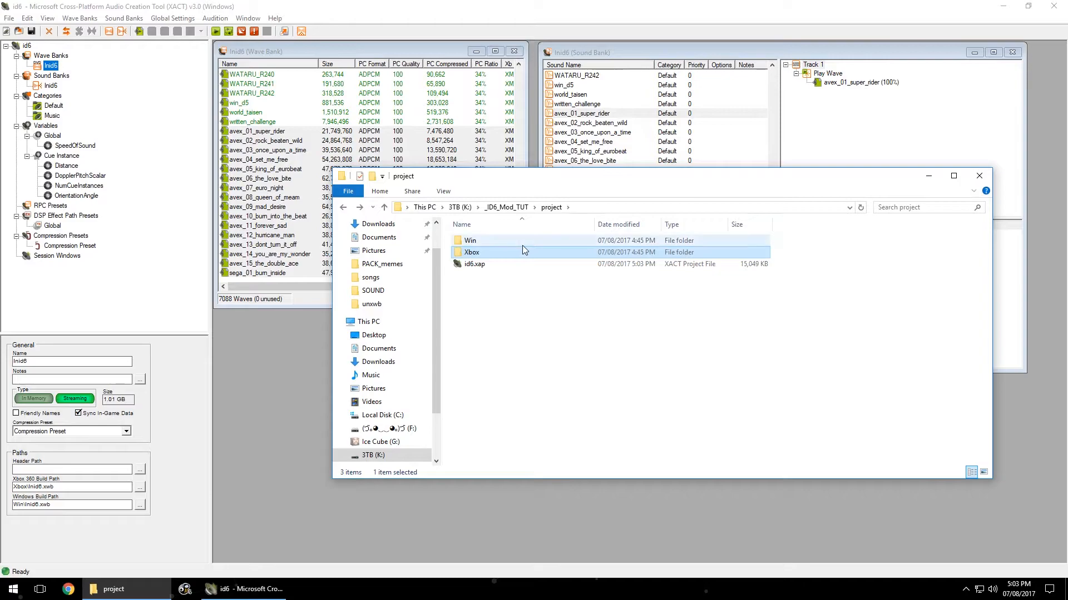
double_click(490, 240)
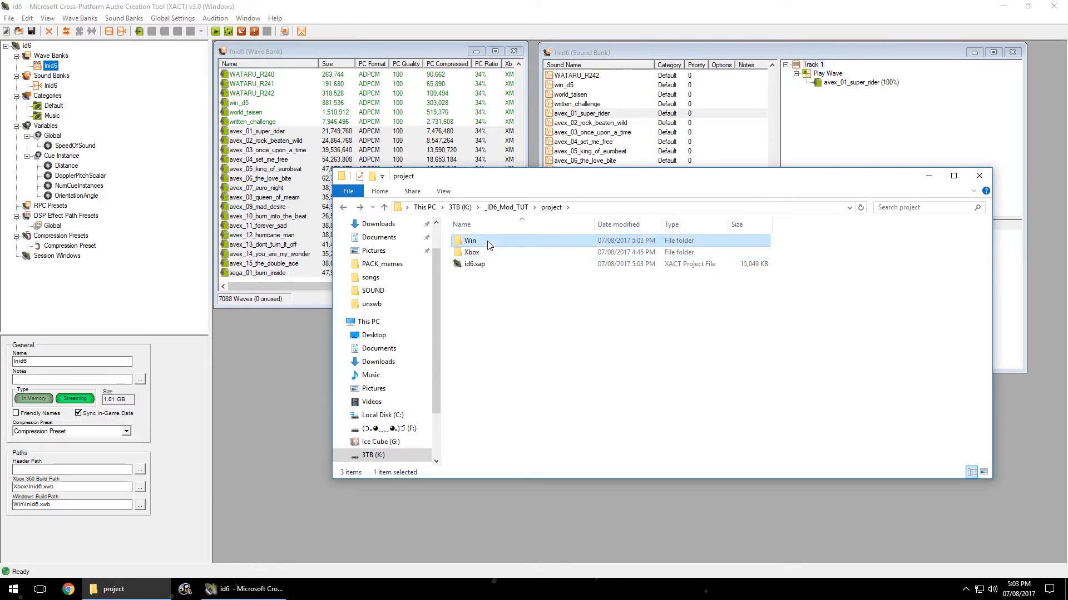
Step: Copy the built Inid6.xsb and Inid6.xwb files from the Win folder, leaving out id6.xgs
left_click_drag(595, 327, 425, 218)
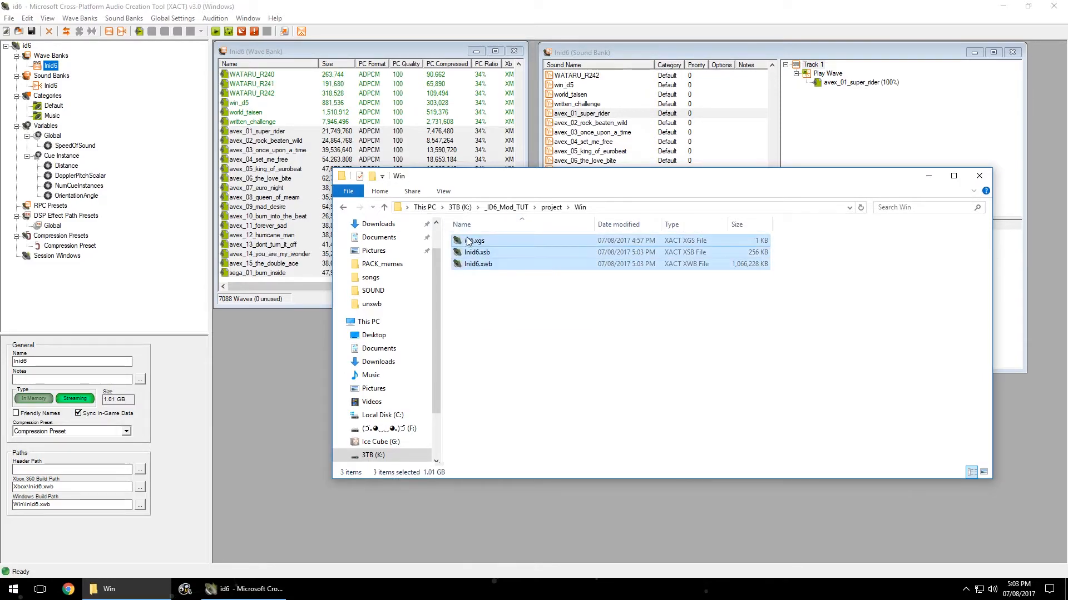
left_click(472, 243)
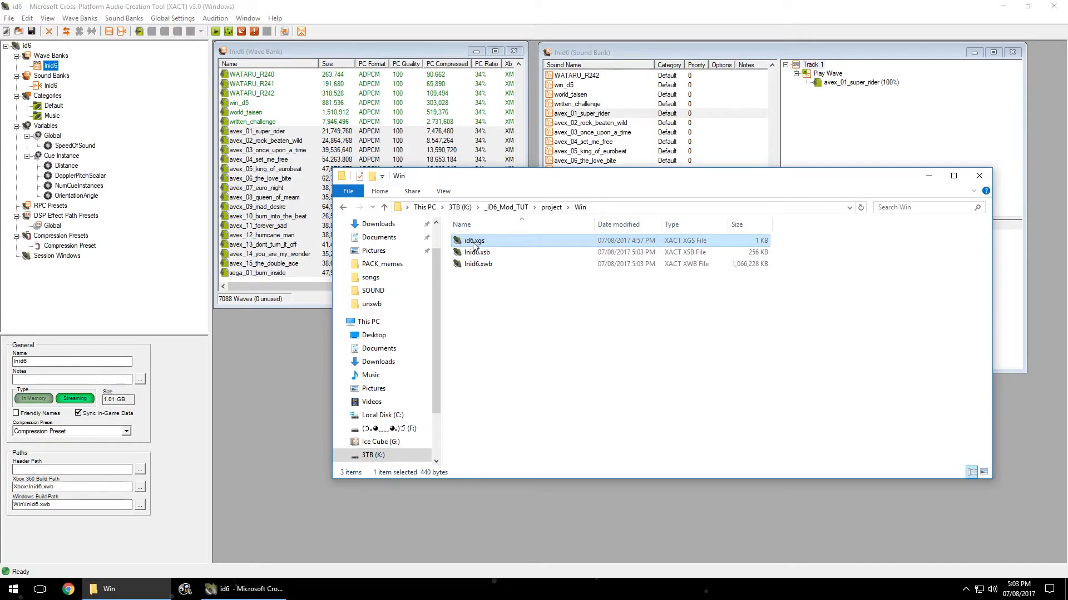
left_click_drag(509, 302, 493, 280)
left_click(477, 255)
left_click(487, 267)
left_click_drag(503, 337, 474, 251)
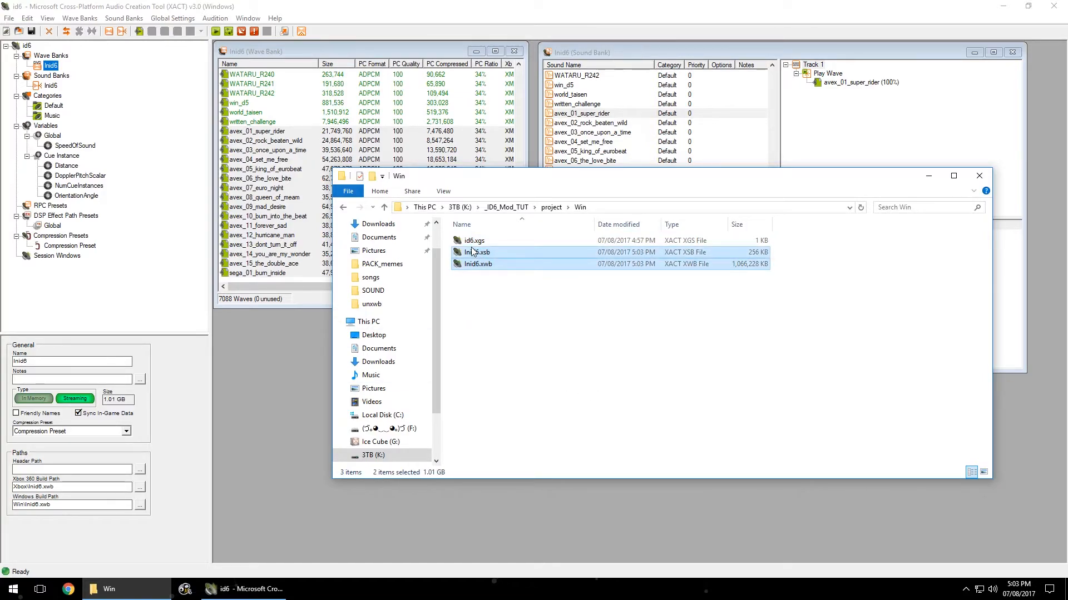
Step: Open the SOUND folder inside the data folder of the Initial D 6 game
left_click(506, 207)
double_click(472, 299)
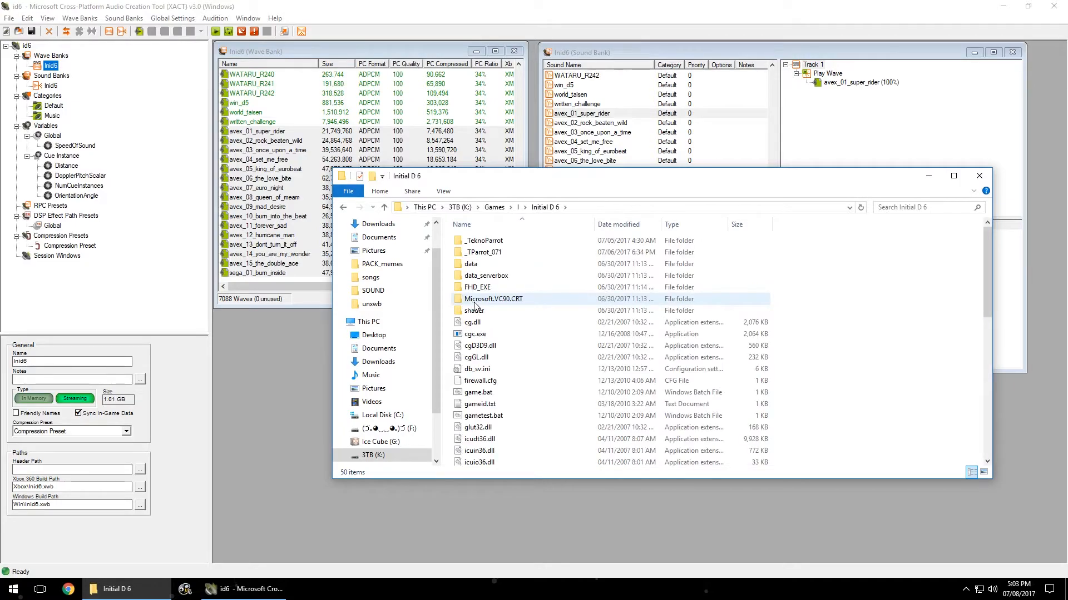
double_click(470, 264)
double_click(472, 428)
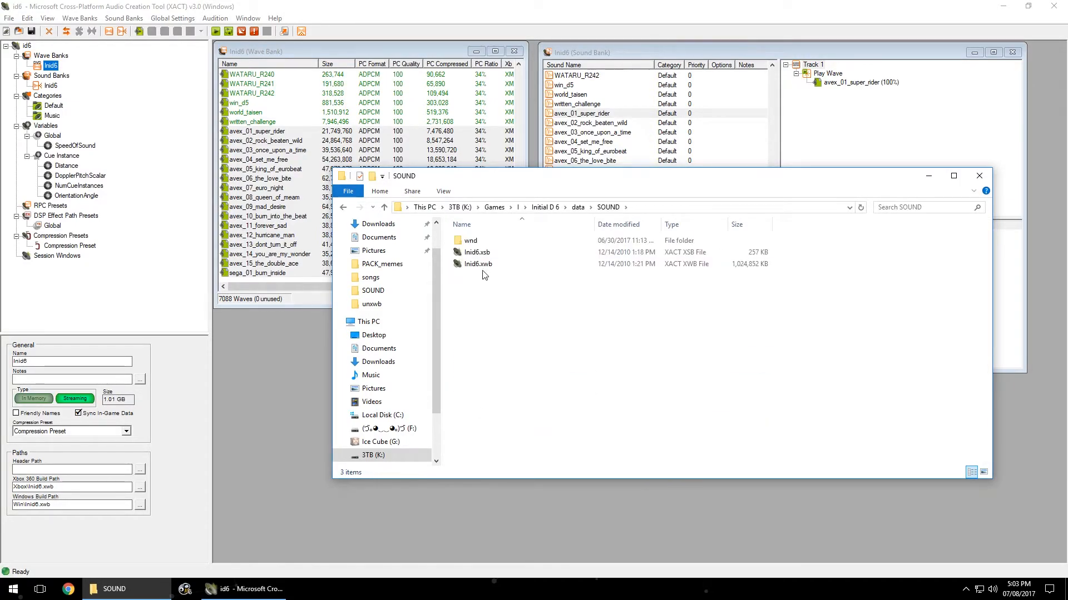
Step: Rename the original Inid6.xsb and Inid6.xwb to Inid6_.xsb and Inid6_.xwb, and paste the newly built files beside them
left_click(480, 253)
left_click(479, 253)
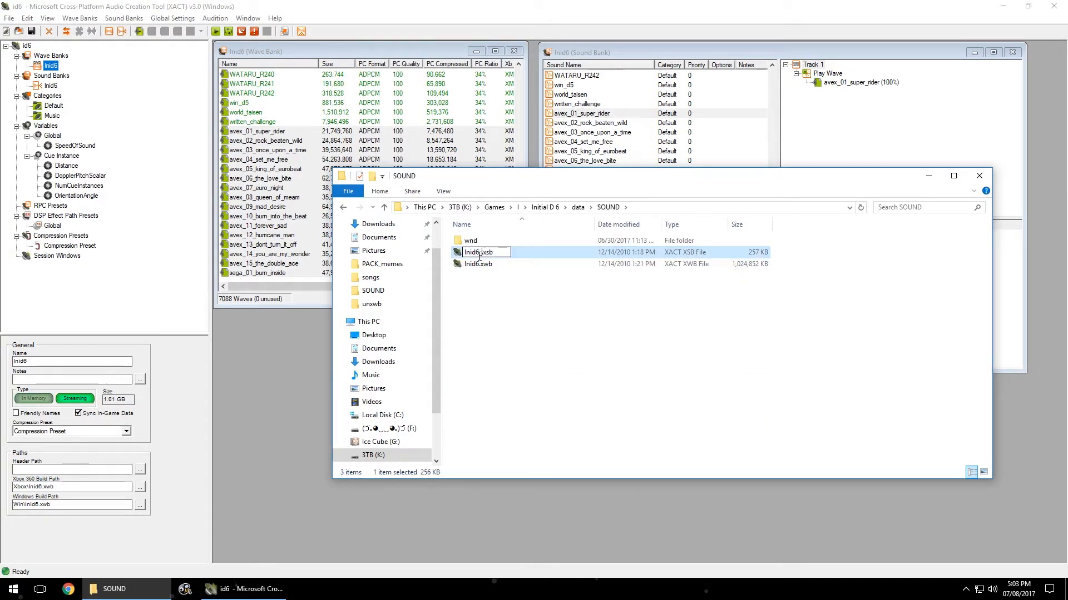
key("Return")
key("F2")
key("Escape")
key("Up")
key("F2")
key("Right")
type("_")
key("Return")
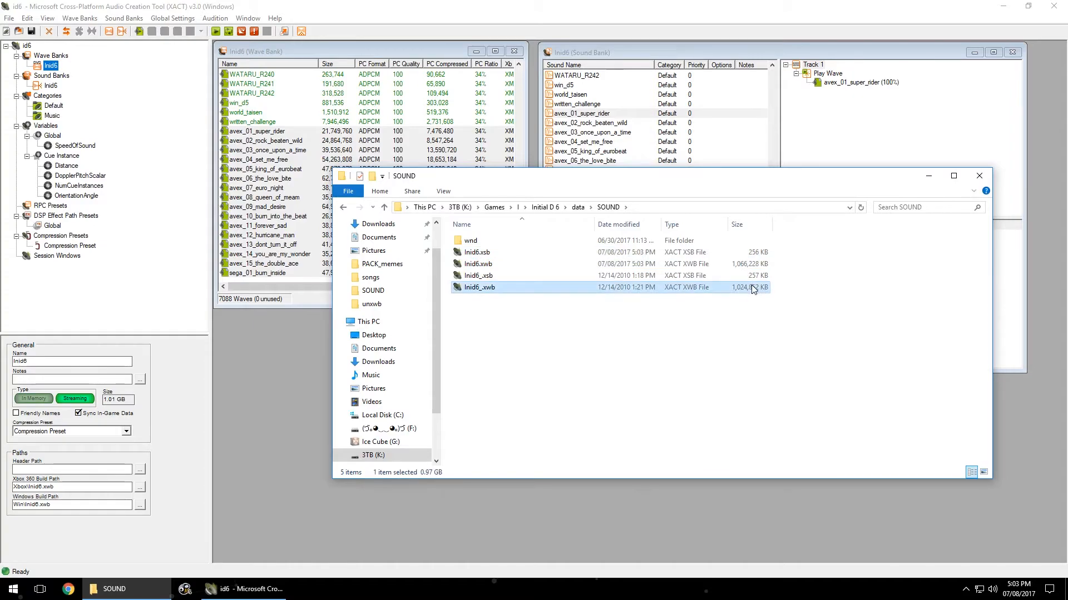
key("Up")
key("Up")
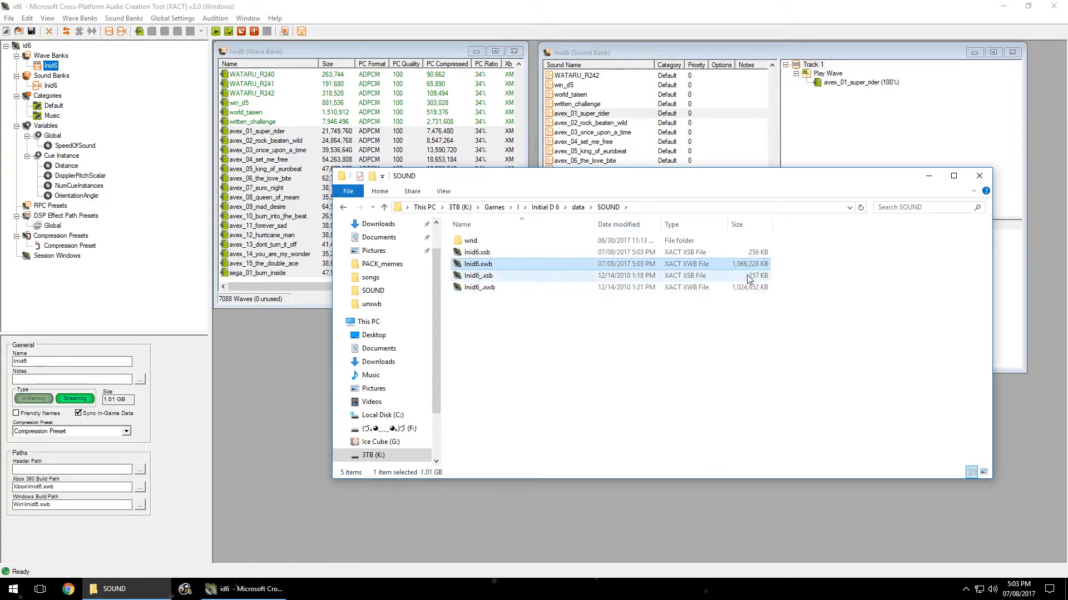
left_click(749, 276)
left_click(857, 319)
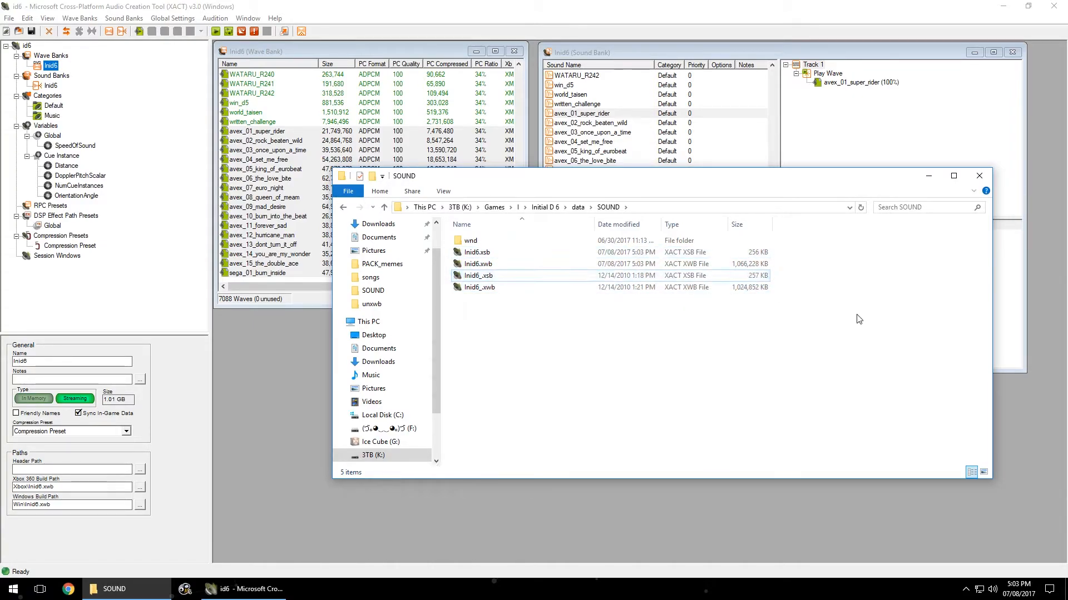
Step: Run DumbJVSManager.exe from the _TParrot_071 folder of Initial D 6 and launch the game
key("alt+Up")
key("alt+Up")
left_click(477, 255)
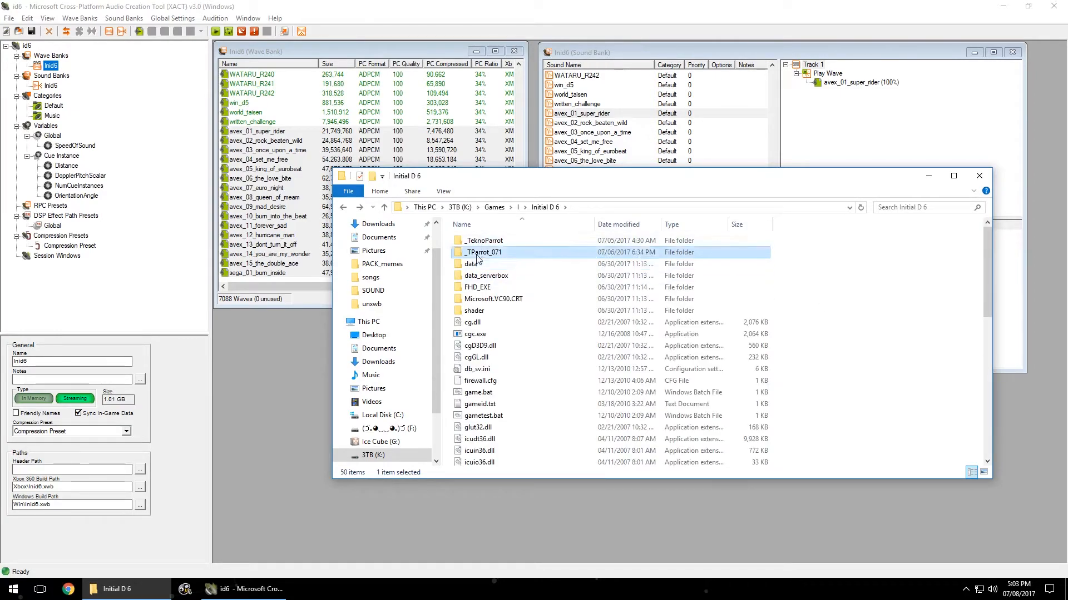
double_click(477, 254)
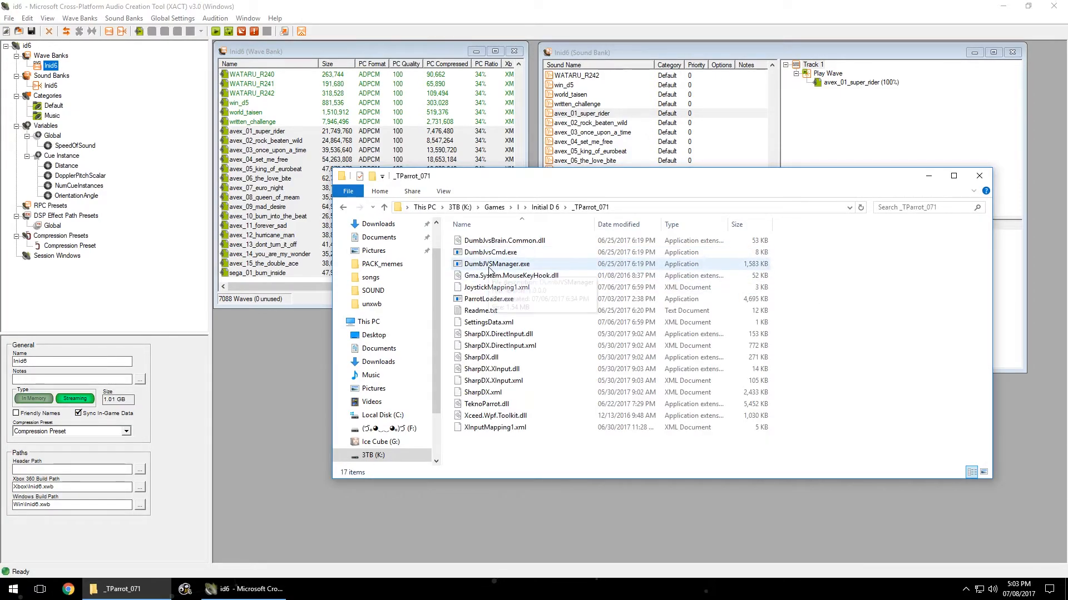
double_click(489, 266)
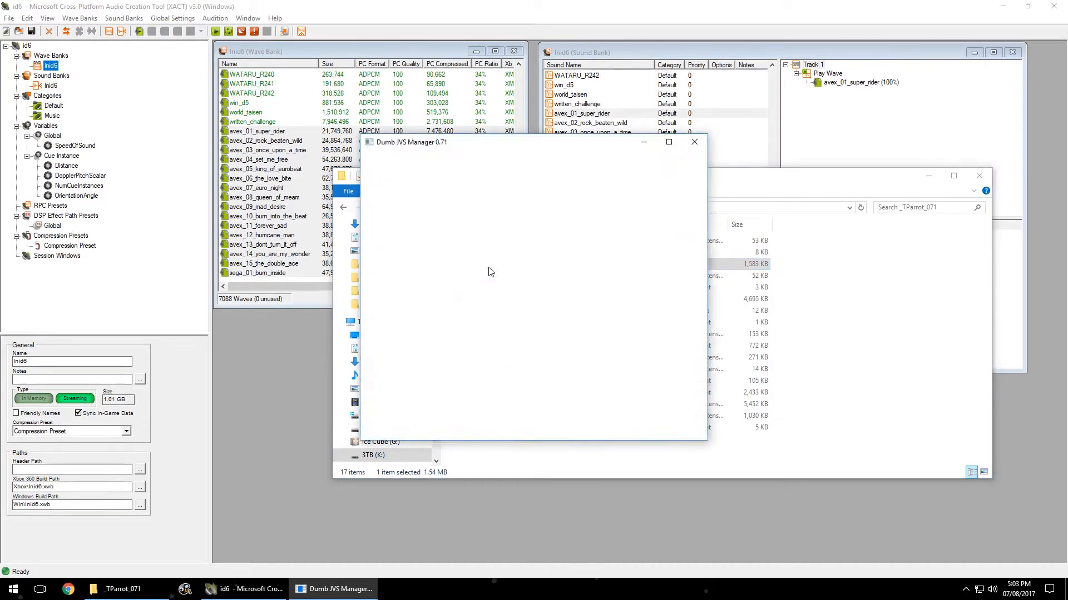
left_click(534, 389)
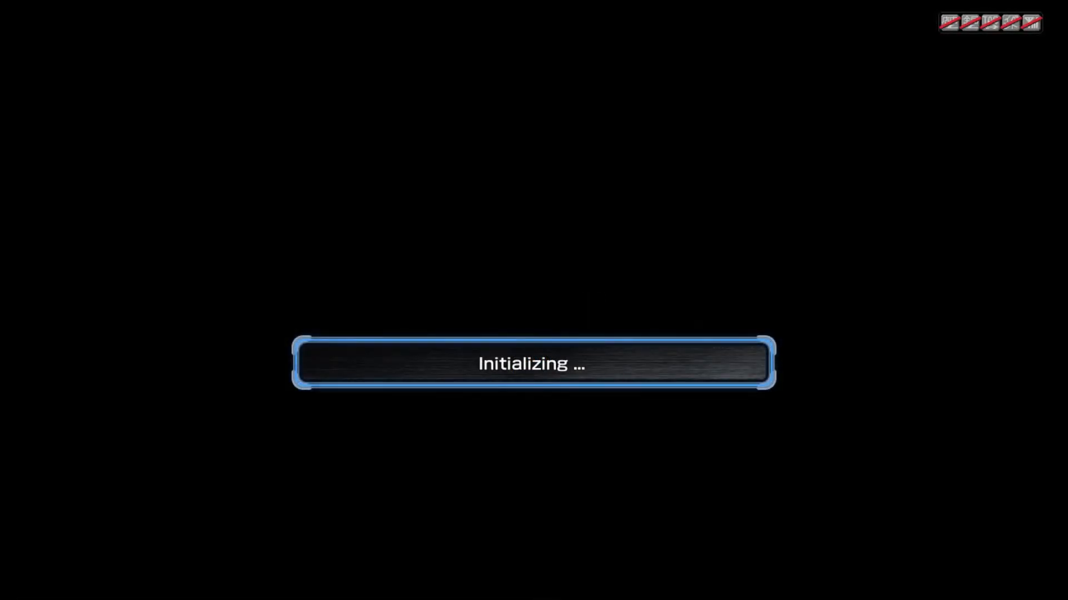
Step: Review files.txt to see which replacement song belongs to each avex and sega file name, especially avex_09_mad_desire
left_click_drag(1067, 136, 396, 119)
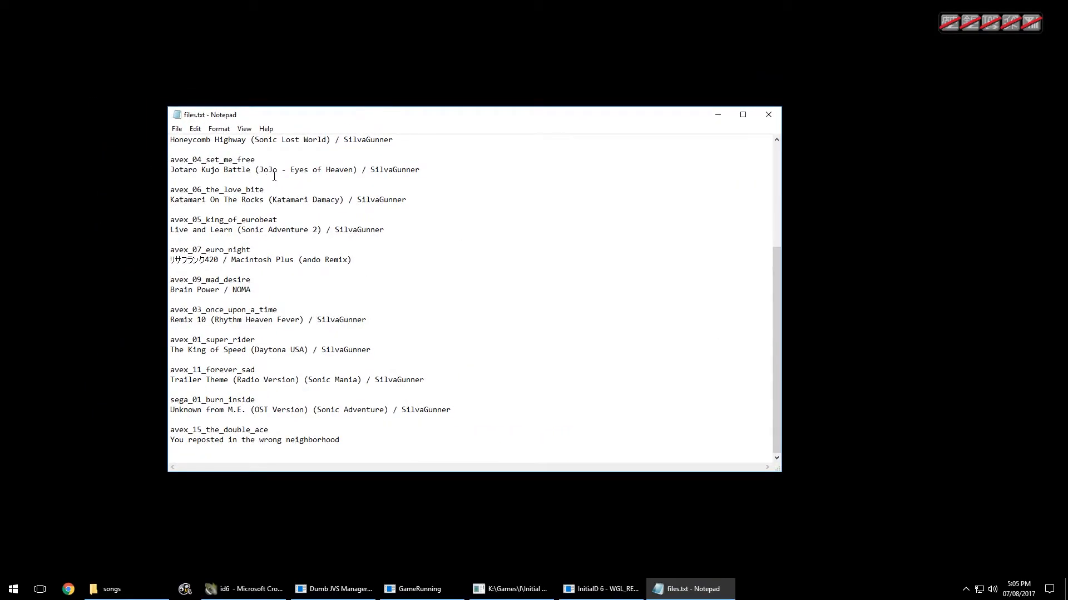
scroll(276, 184, "up", 5)
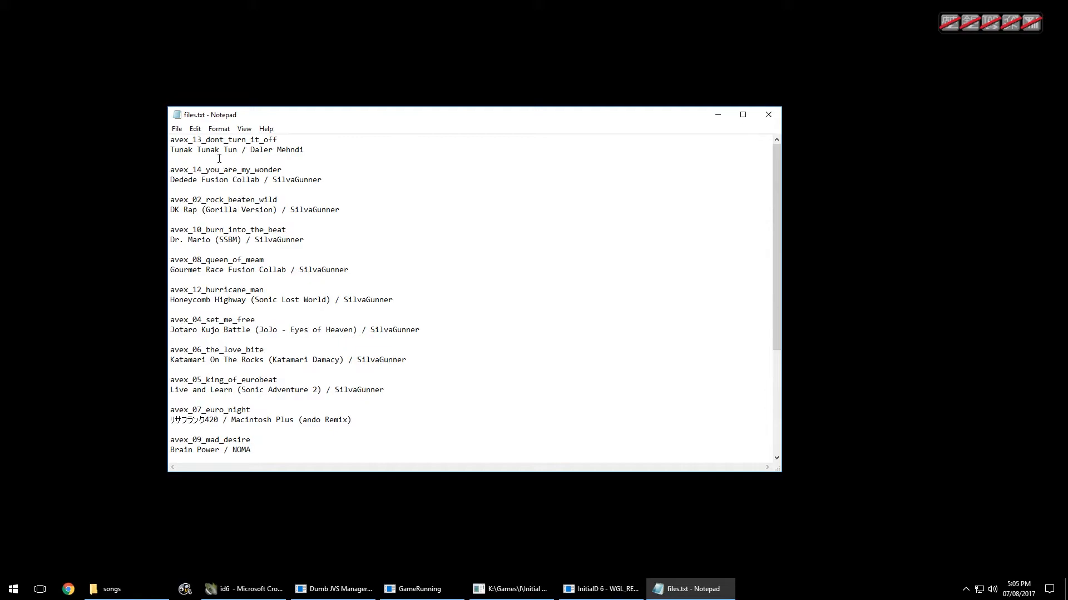
double_click(196, 170)
scroll(239, 239, "down", 1)
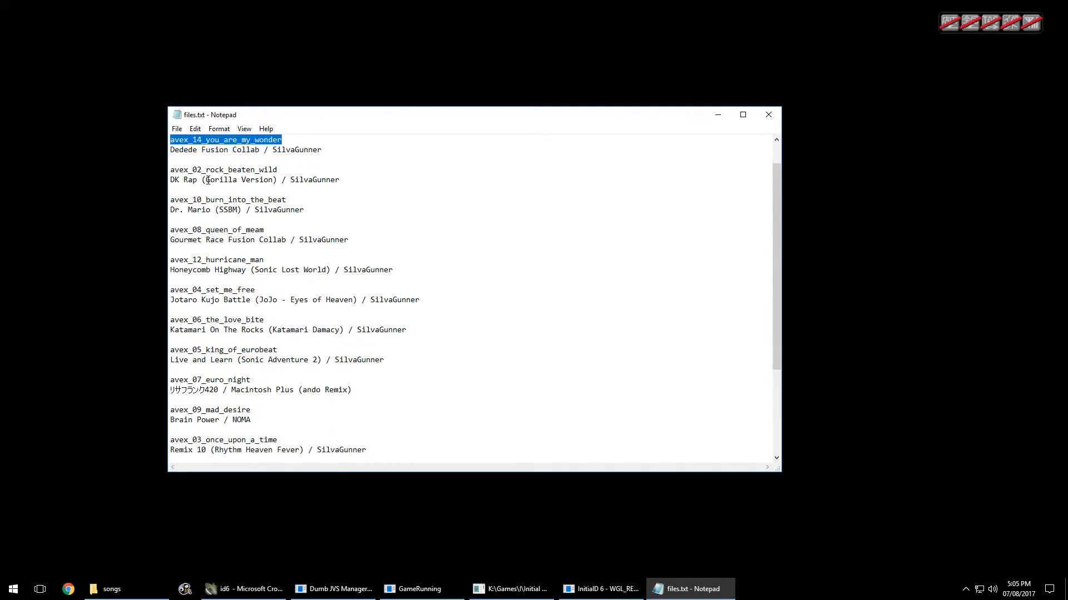
double_click(210, 170)
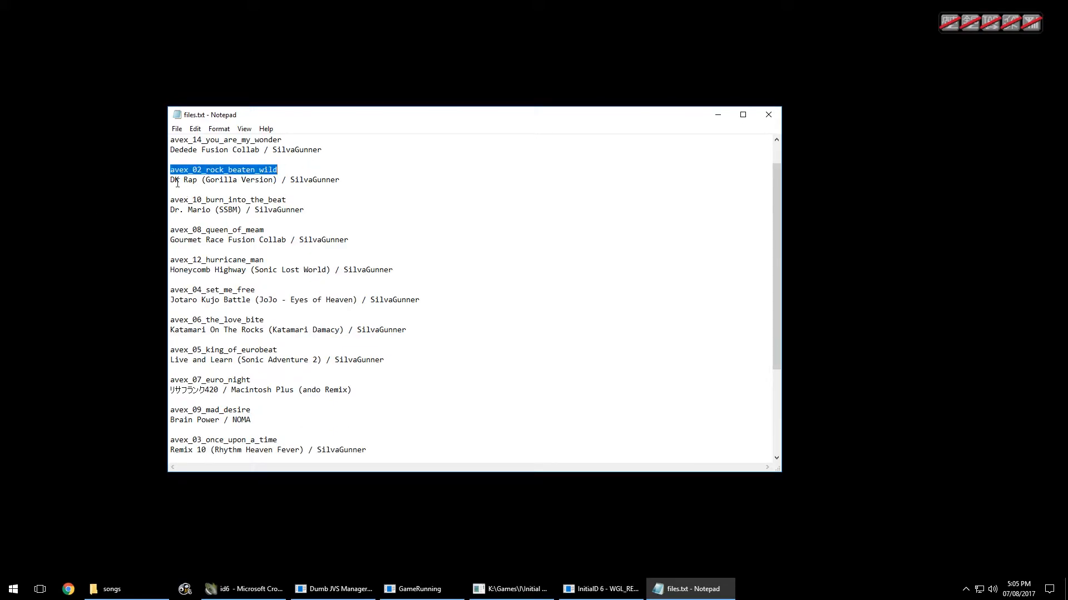
left_click_drag(179, 181, 198, 181)
left_click(186, 181)
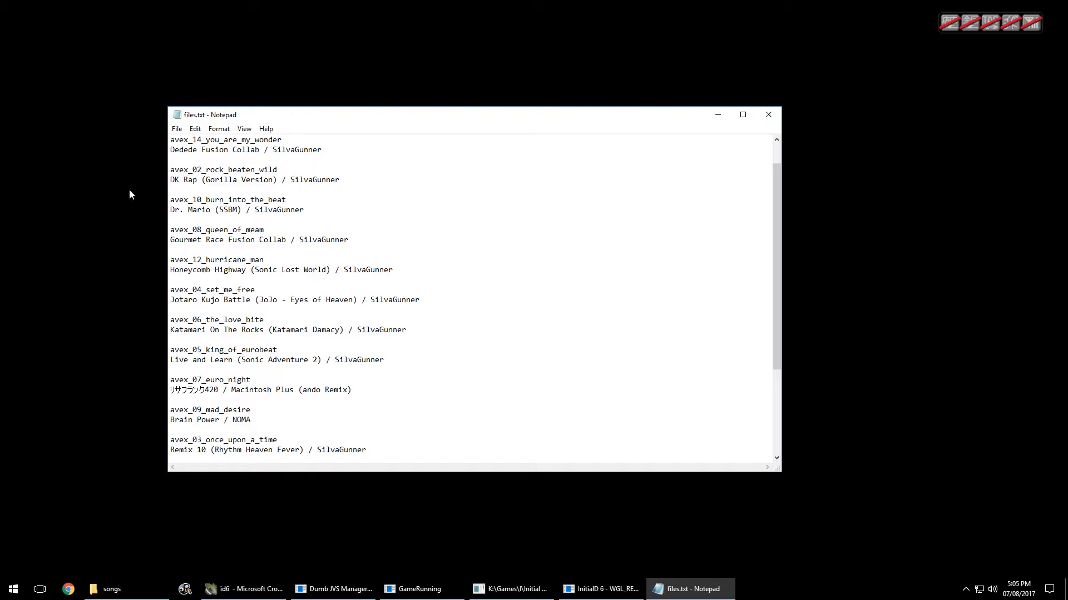
scroll(265, 230, "down", 1)
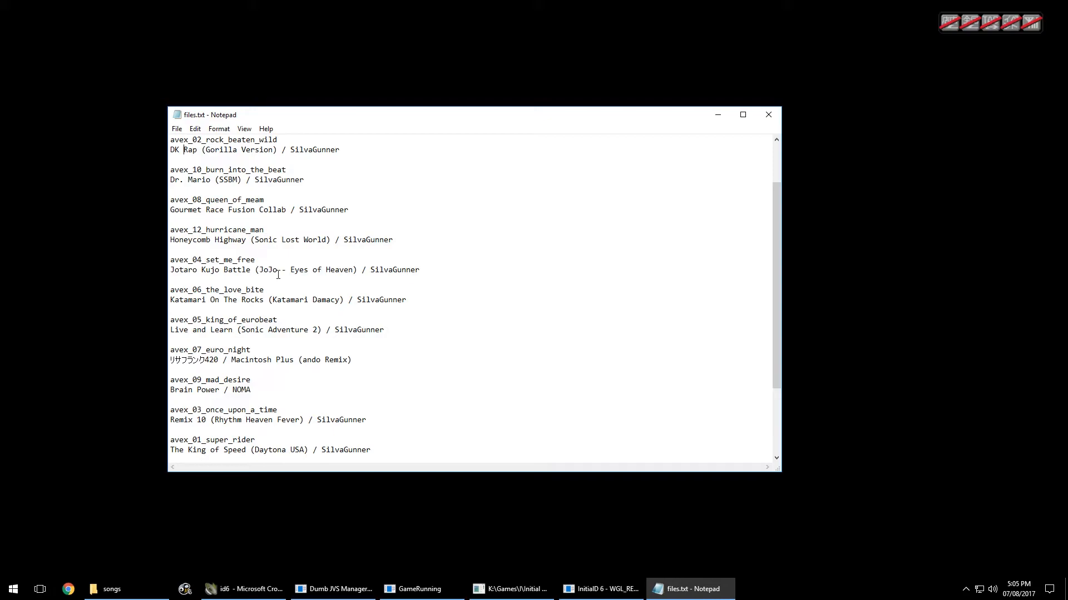
scroll(300, 315, "down", 2)
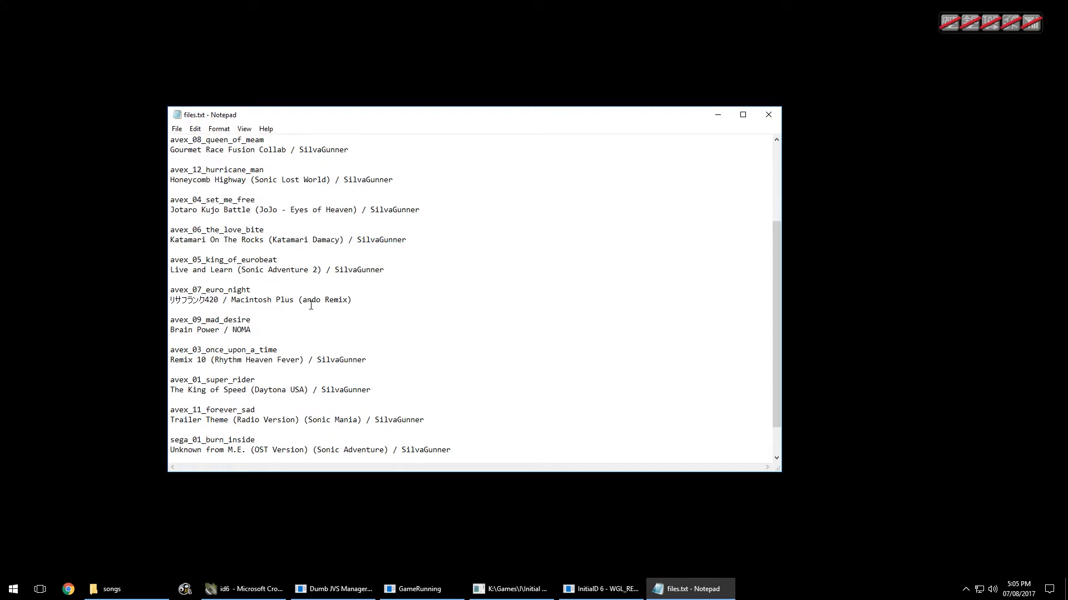
scroll(311, 305, "down", 2)
double_click(214, 281)
left_click_drag(189, 291, 212, 294)
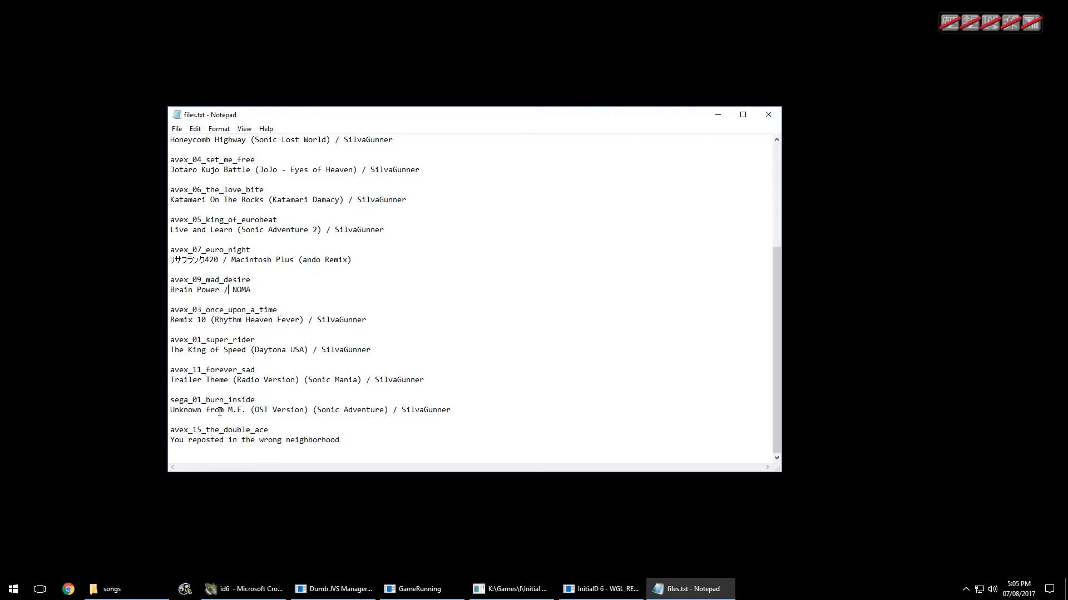
left_click(252, 279)
mouse_move(194, 280)
left_mouse_down()
mouse_move(253, 278)
mouse_move(170, 280)
mouse_move(238, 280)
mouse_move(193, 280)
left_mouse_up()
left_click_drag(257, 279, 175, 280)
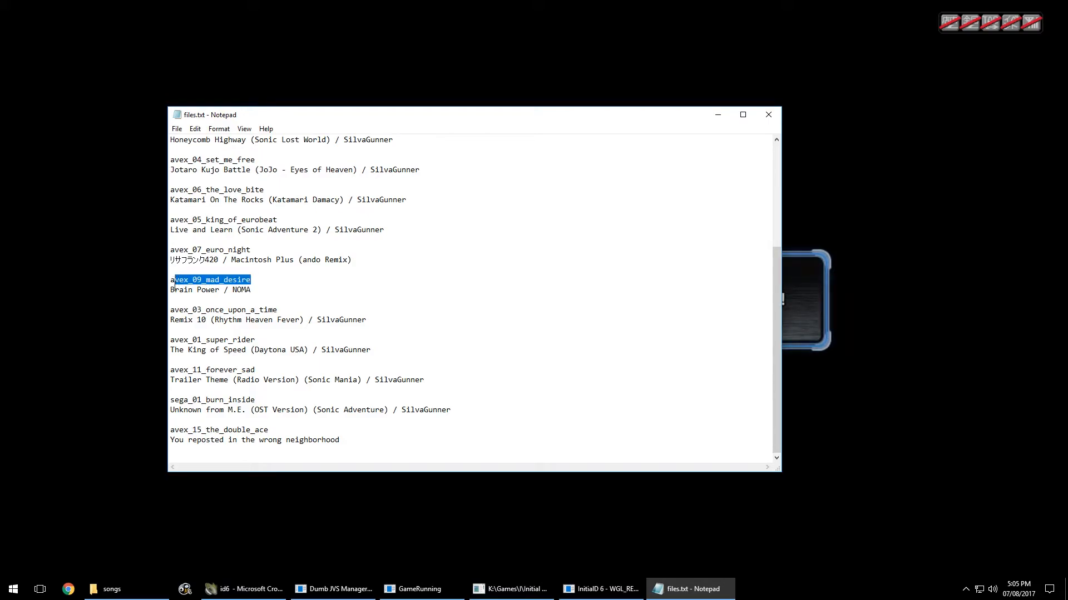
Step: Look up the in-game track number of avex_09_mad_desire in songfiles.txt from _ID6_Mod_TUT, and close both text files
left_click(111, 589)
key("alt+Up")
left_click(477, 312)
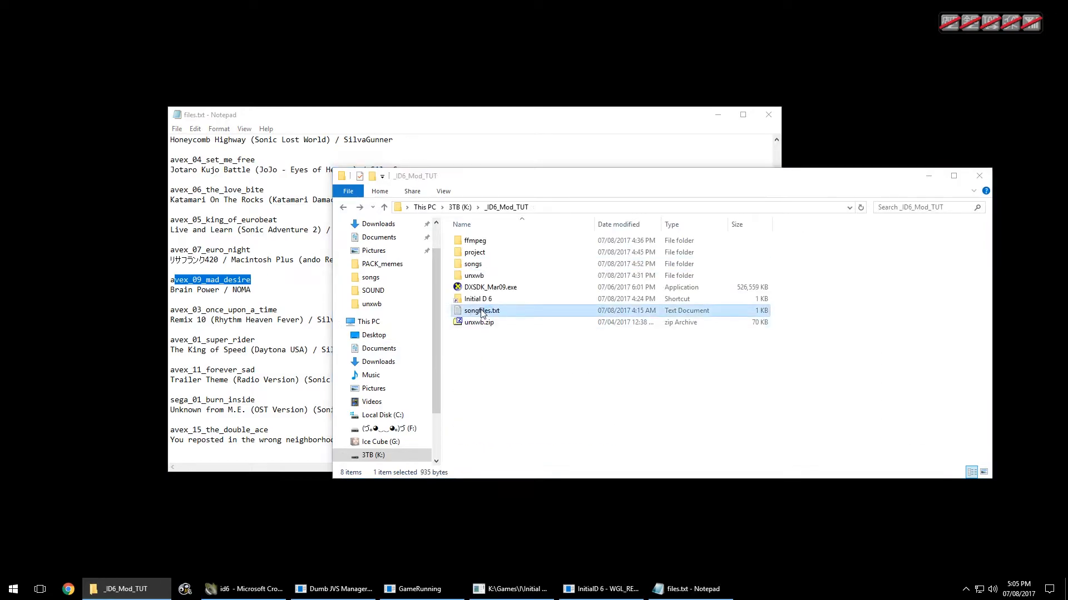
key("Return")
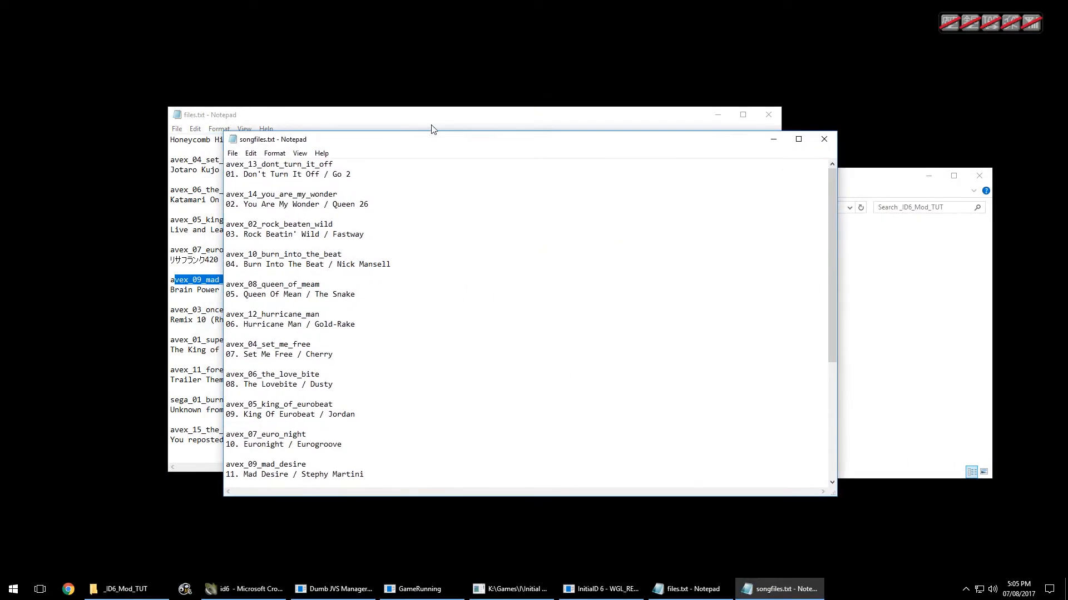
scroll(264, 264, "down", 5)
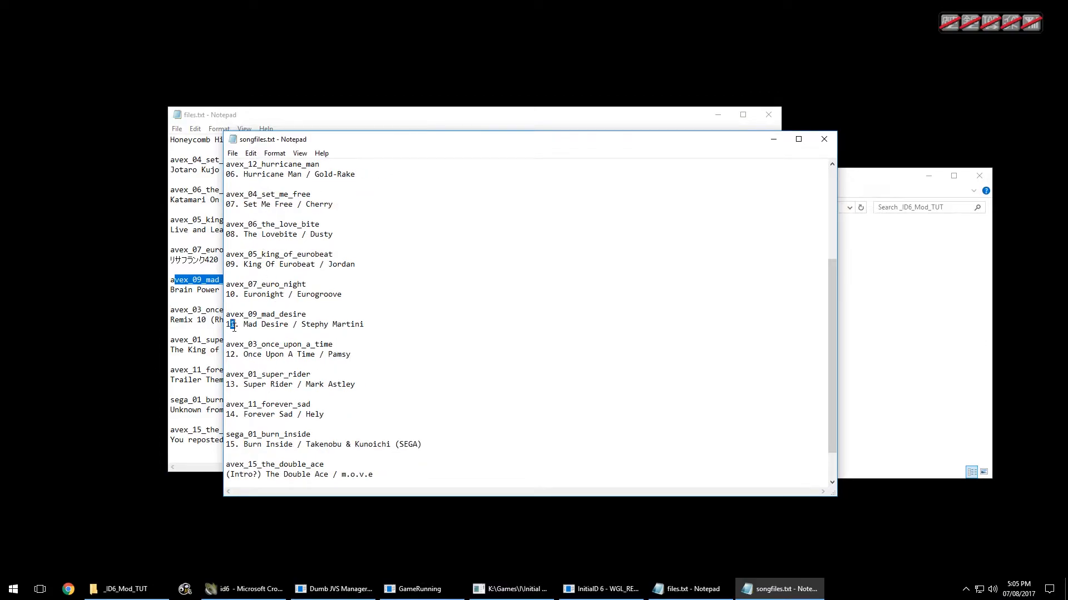
left_click(824, 139)
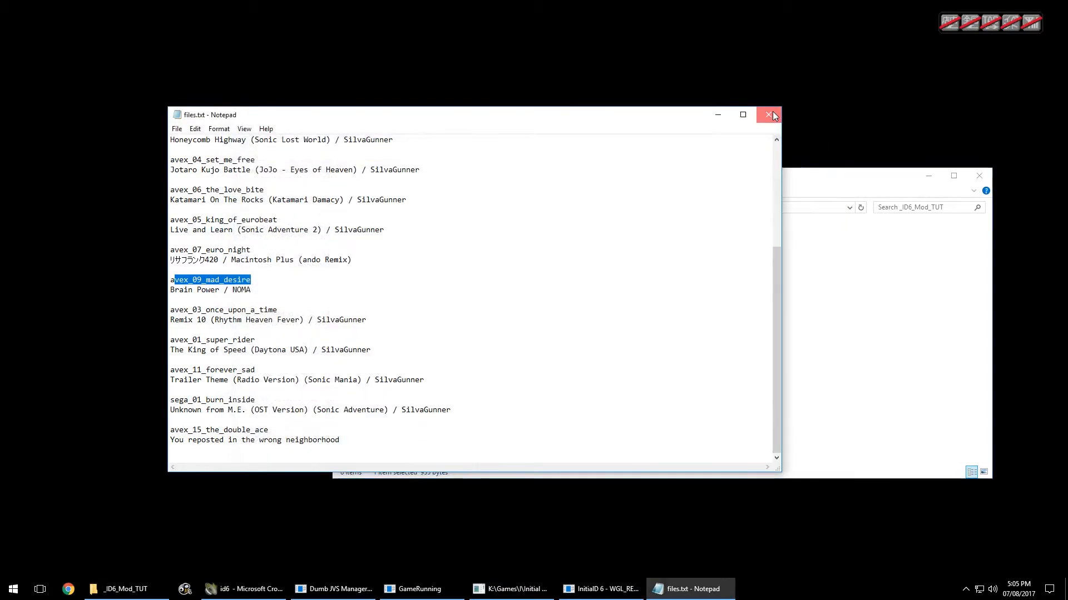
left_click(772, 113)
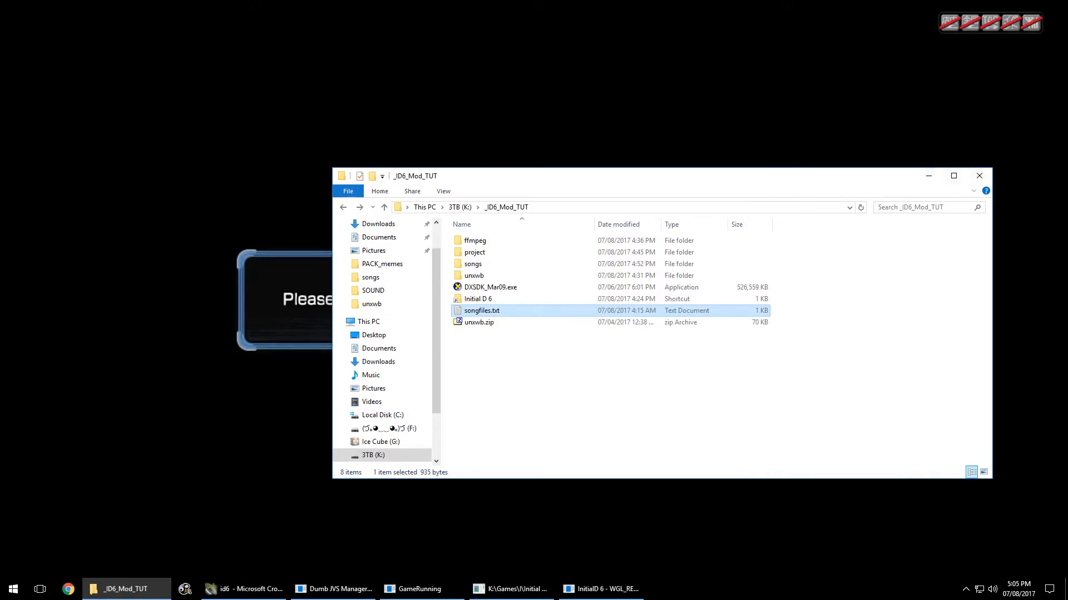
Step: In Initial D 6, enter 公道最速伝説 mode and confirm stage 第1話 ドッグファイト with the BGM set to 11. Mad Desire
left_click(1015, 158)
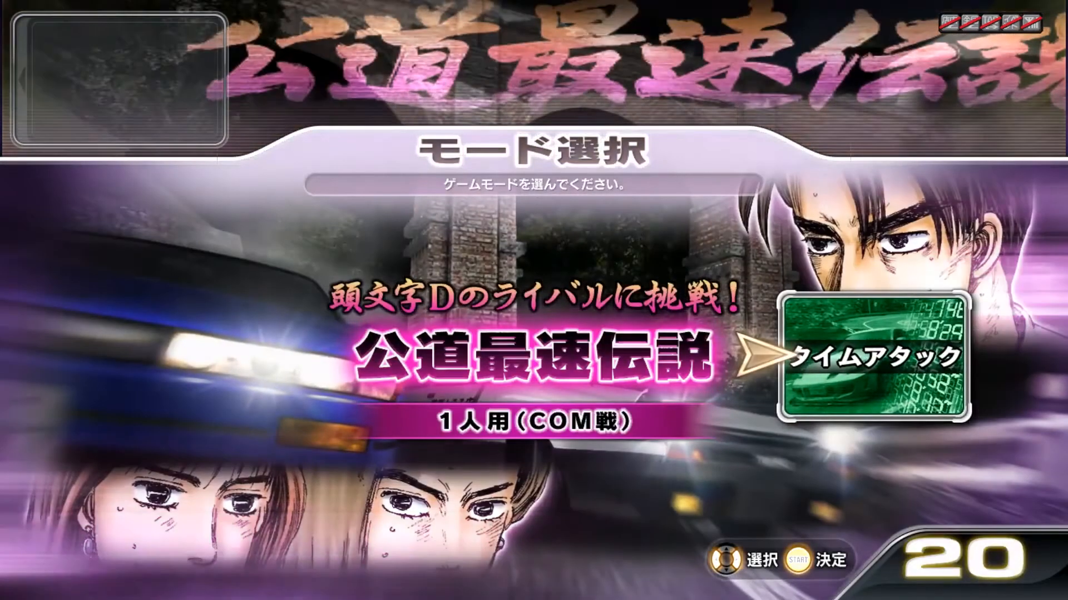
key("Return")
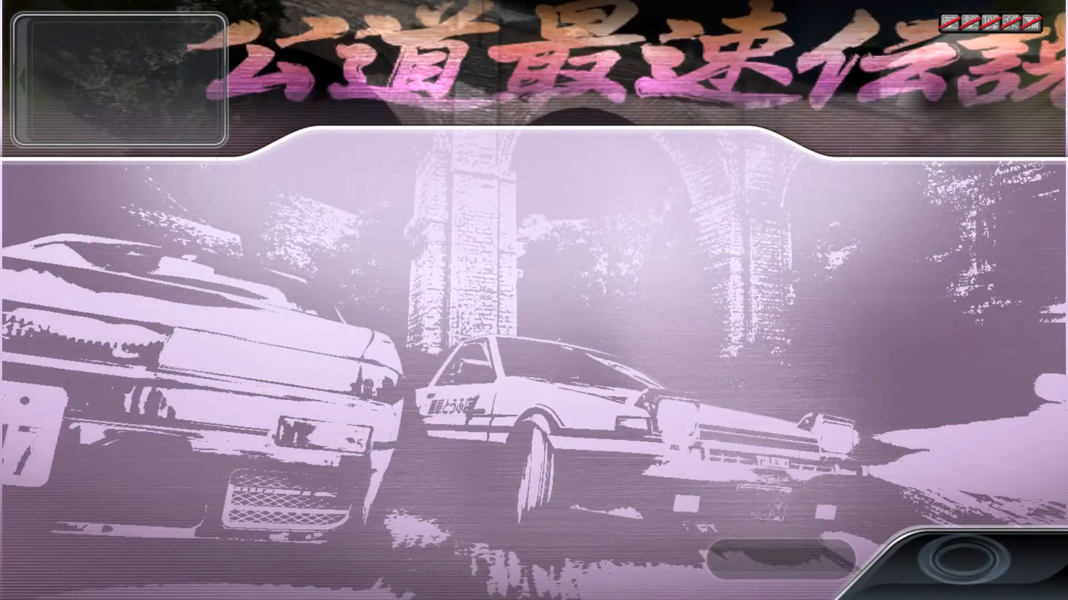
key("v")
key("v")
key("v")
key("v")
key("v")
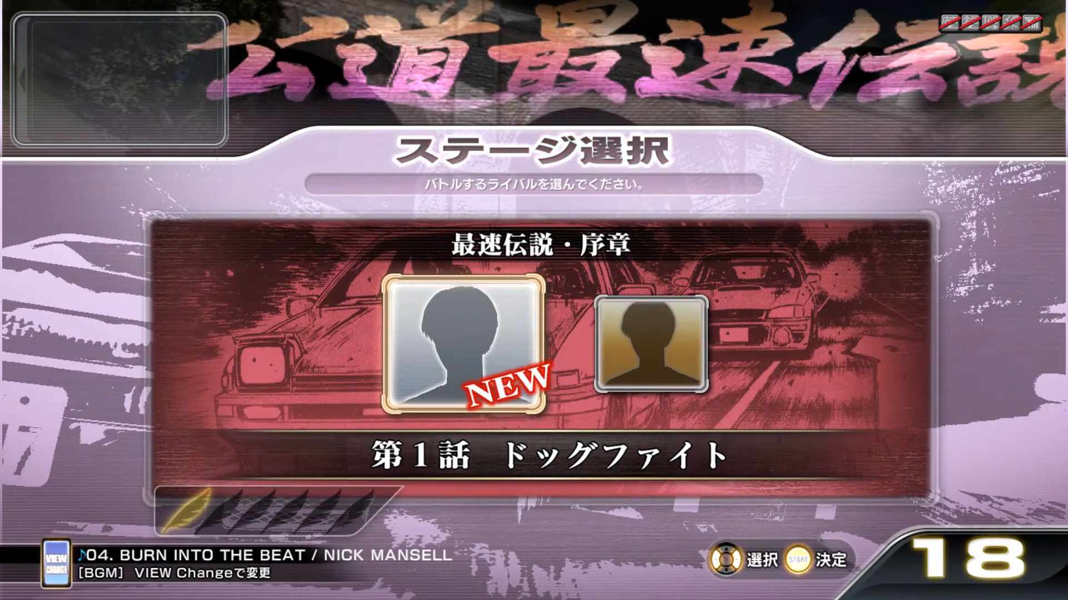
key("v")
key("v")
key("v")
key("v")
key("v")
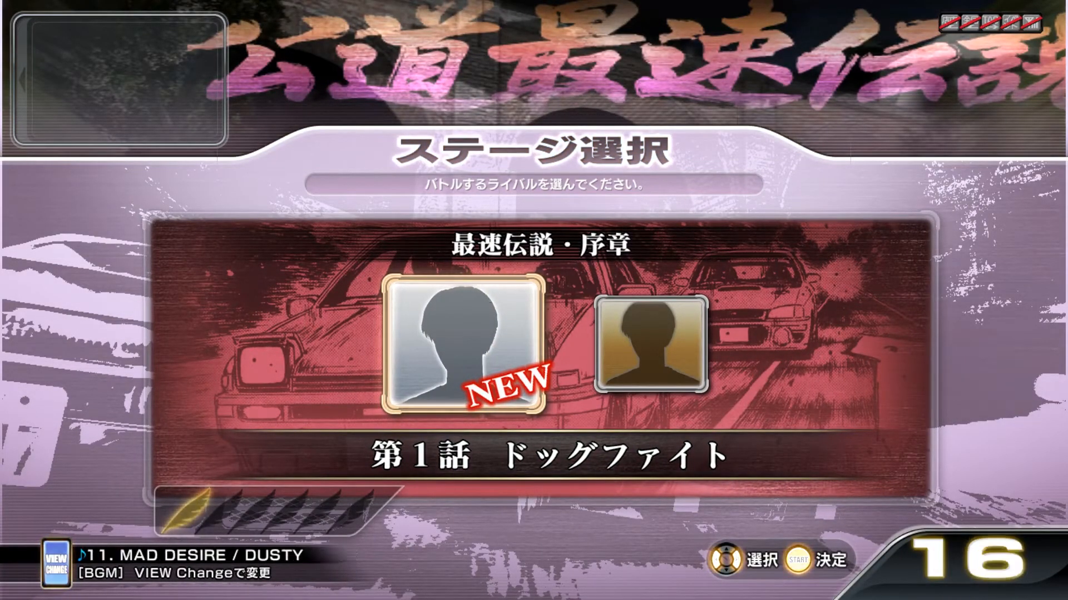
key("Return")
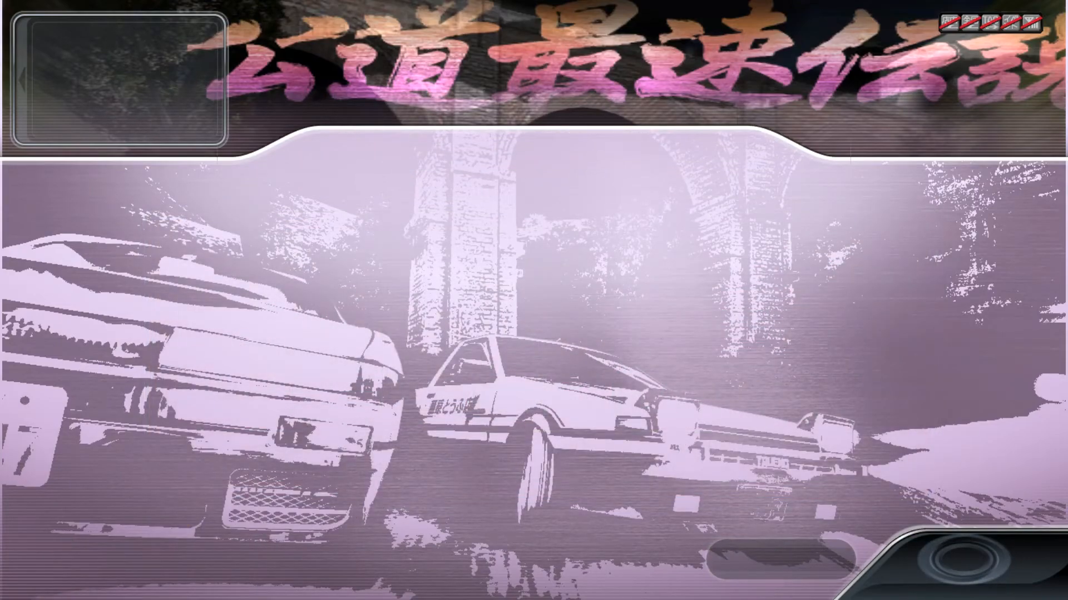